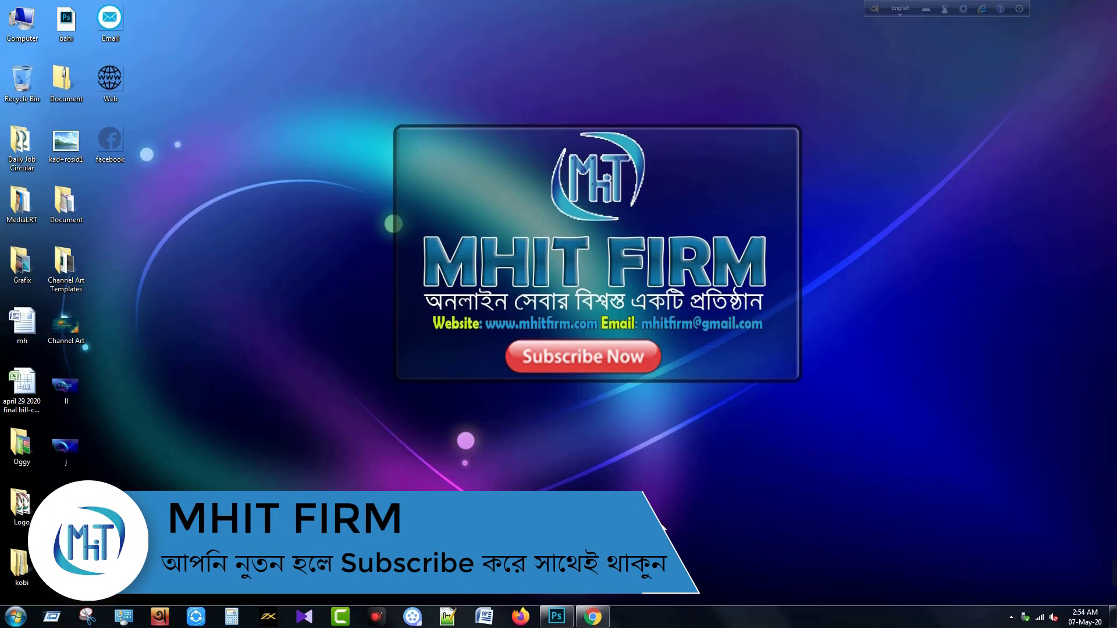
Restore the Chrome window showing the Google new-tab page from the taskbar
left_click(593, 617)
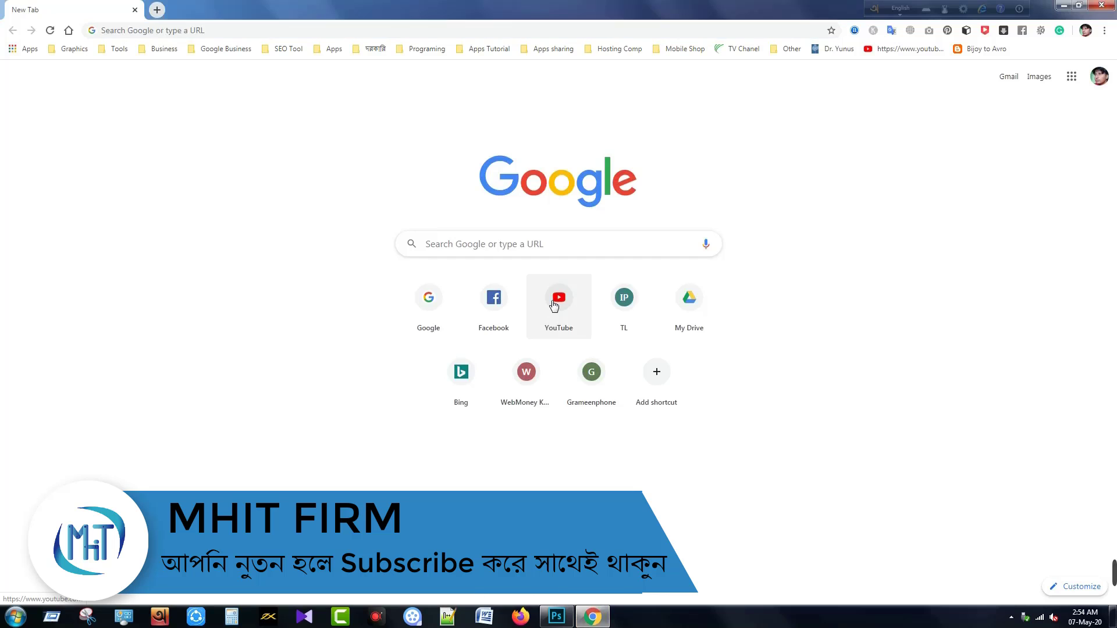
Go from YouTube Studio to the MHIT FIRM channel page and open the channel art upload dialog
left_click(553, 304)
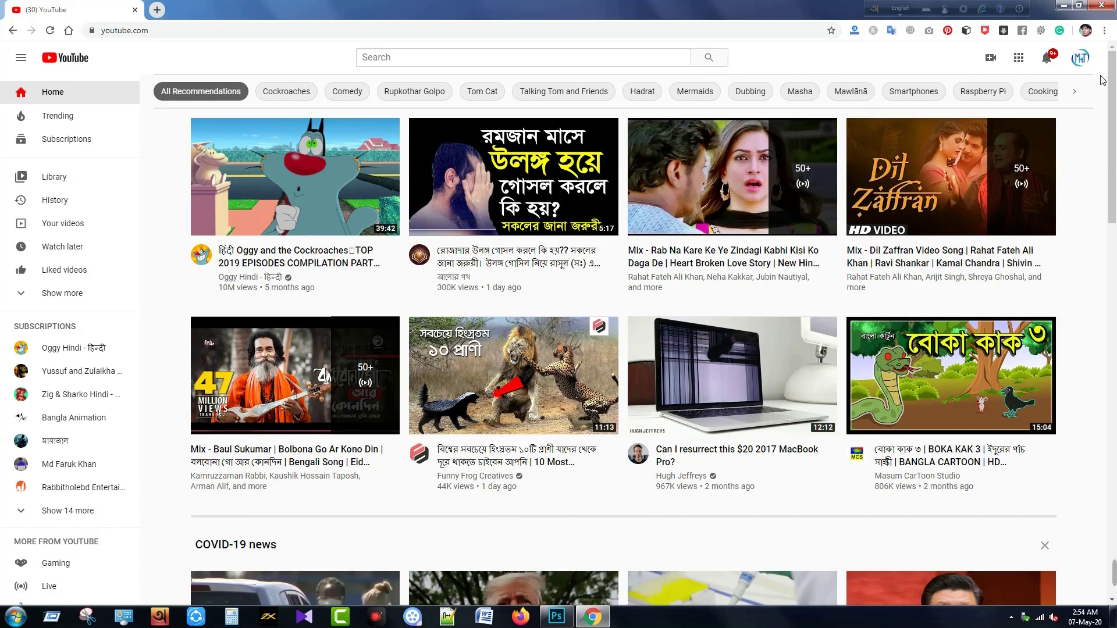
left_click(1081, 58)
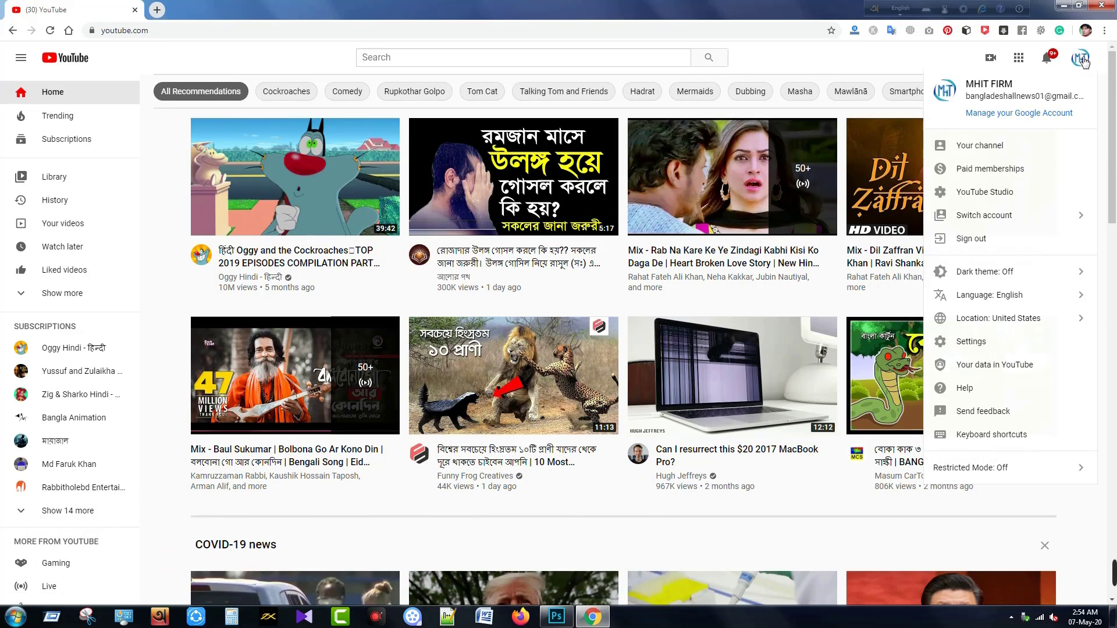
left_click(1033, 198)
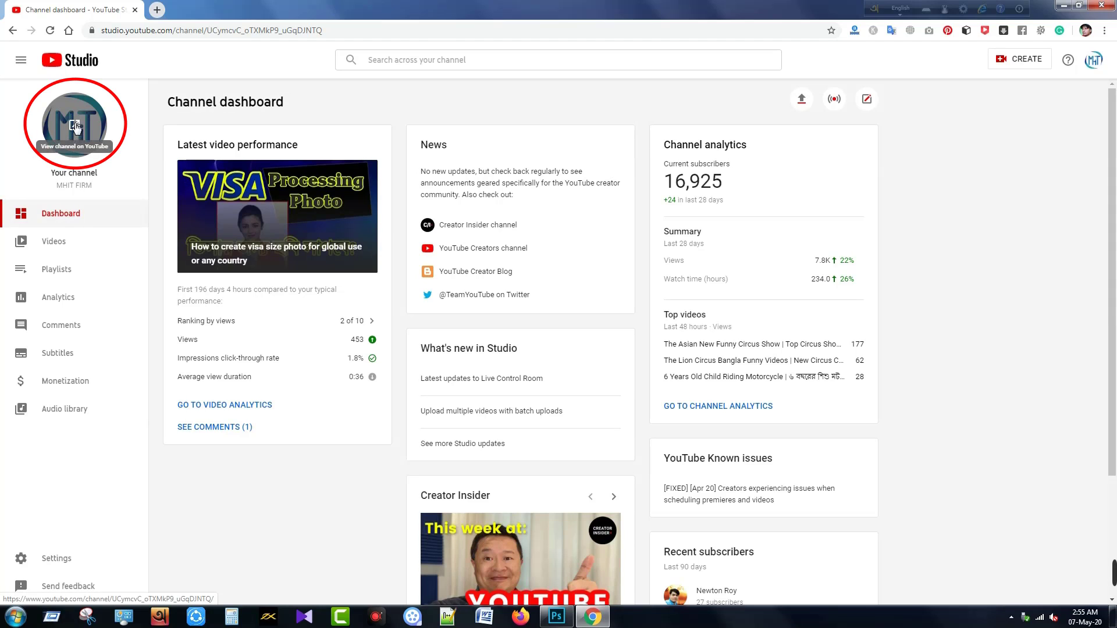
left_click(74, 127)
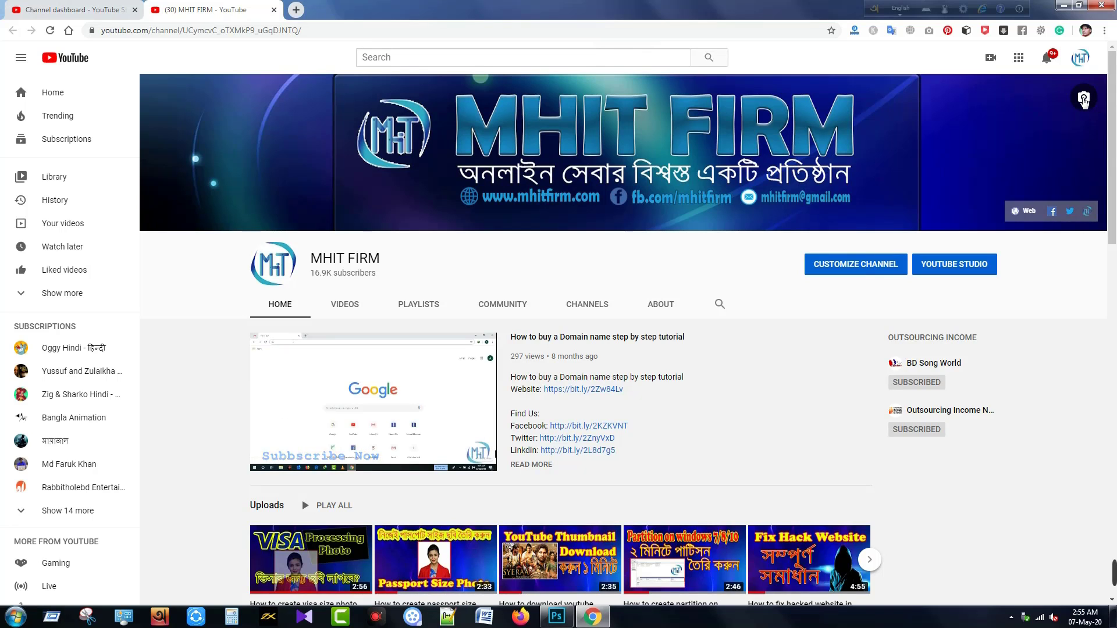
left_click(1083, 99)
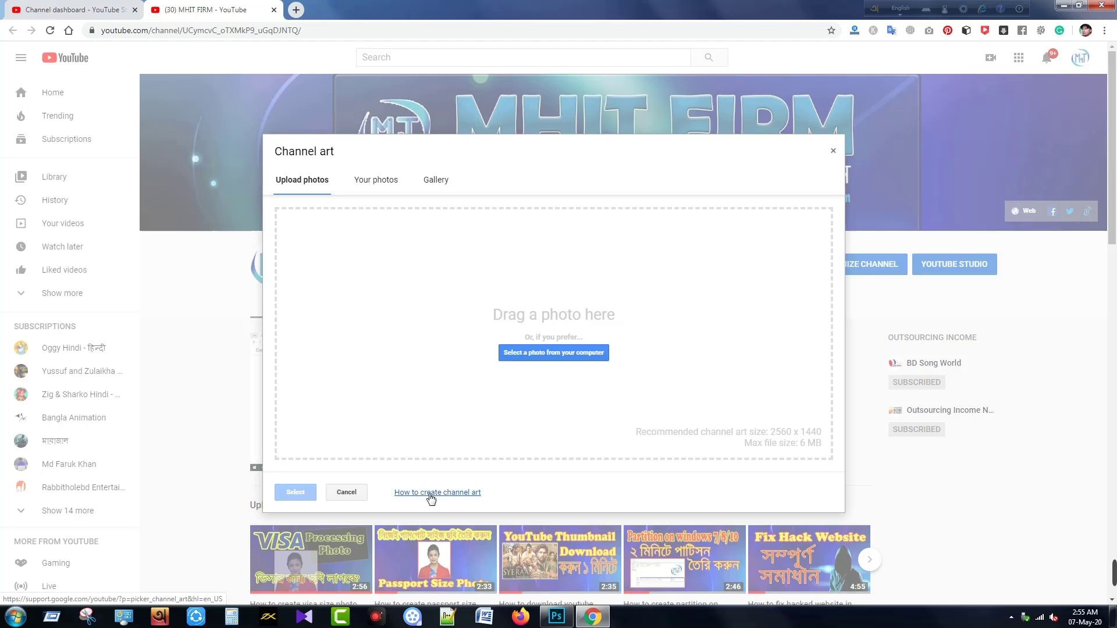
Save the Channel Art Templates zip from the YouTube Help channel art guide to the desktop
left_click(475, 492)
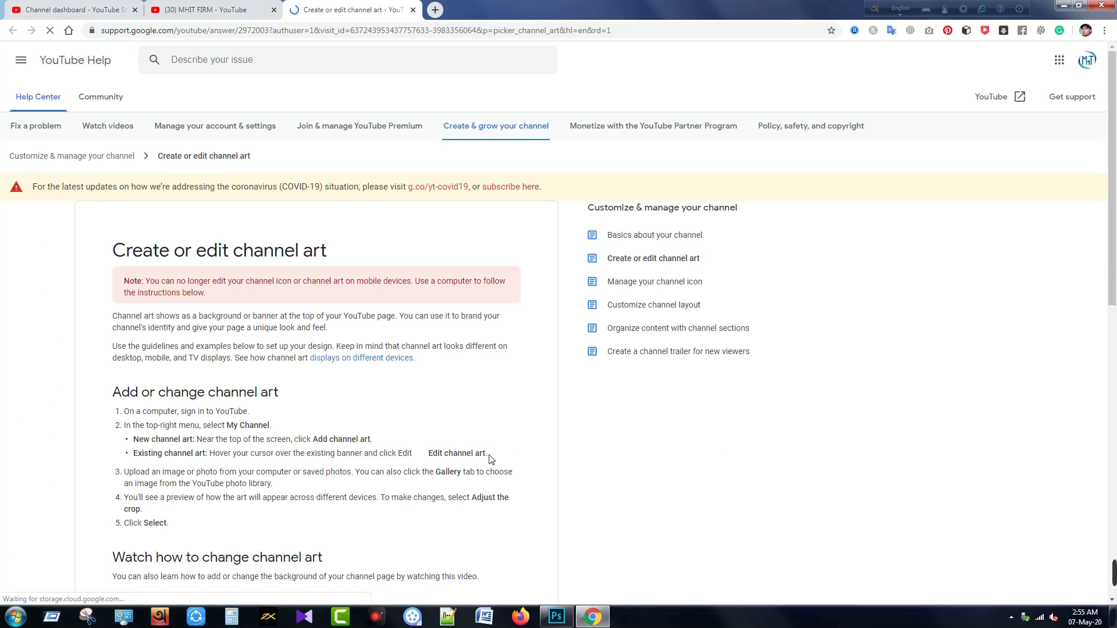
scroll(475, 445, "down", 4)
scroll(475, 440, "down", 5)
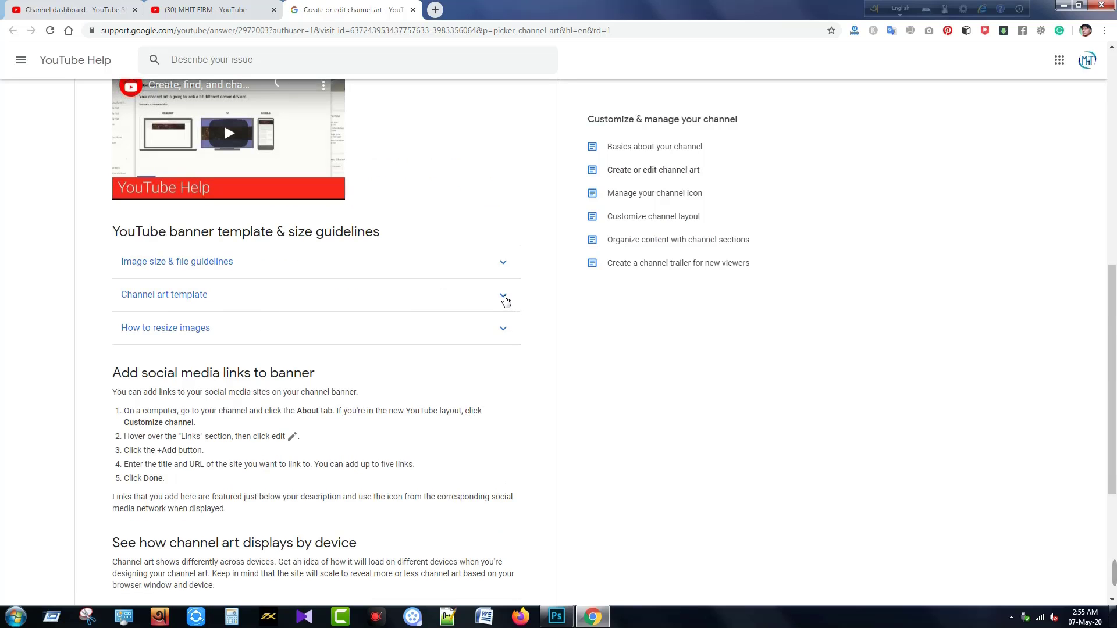
left_click(504, 297)
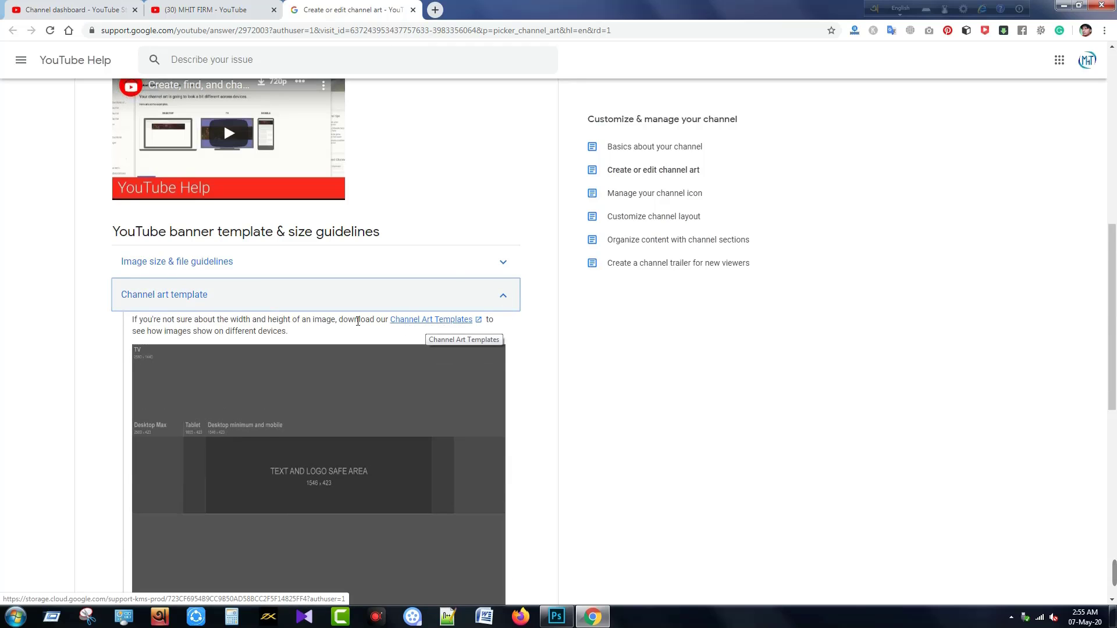
left_click(442, 323)
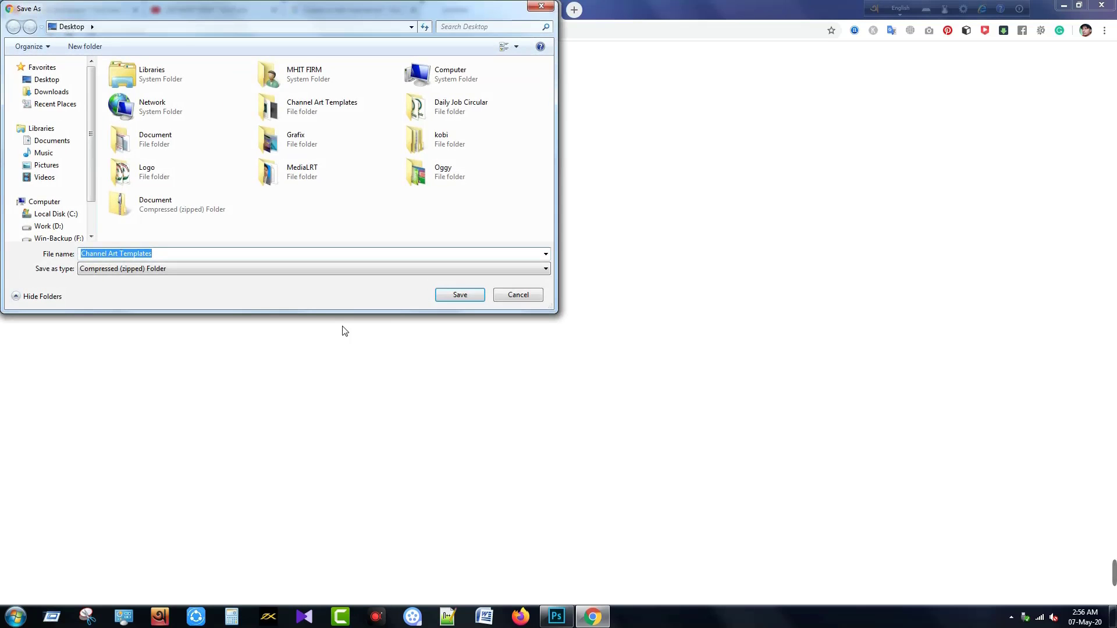
left_click(460, 296)
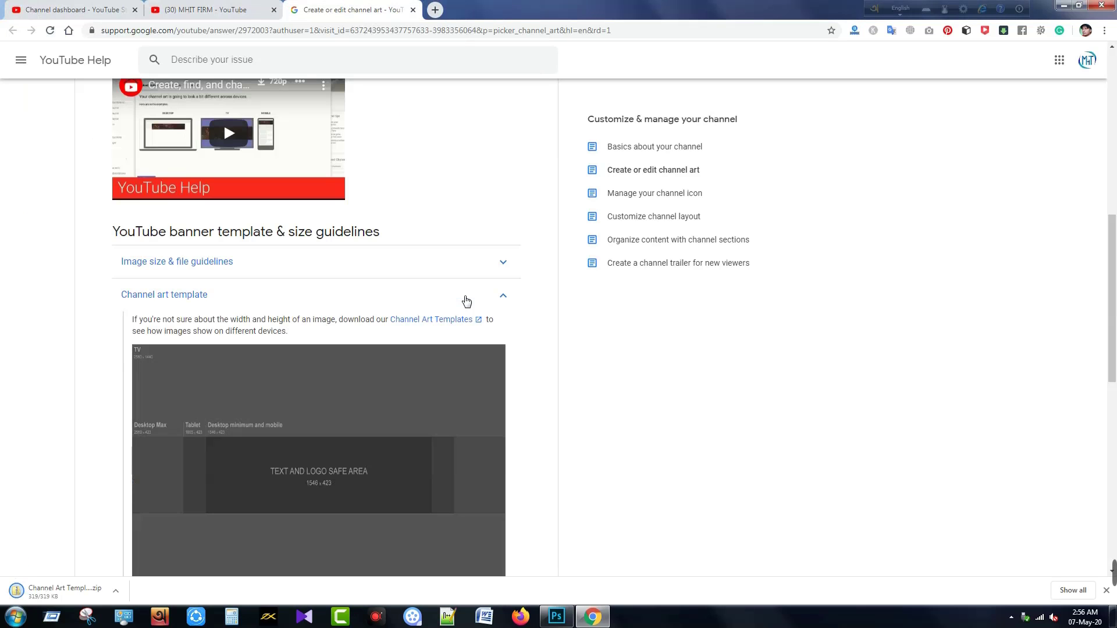
left_click(1063, 5)
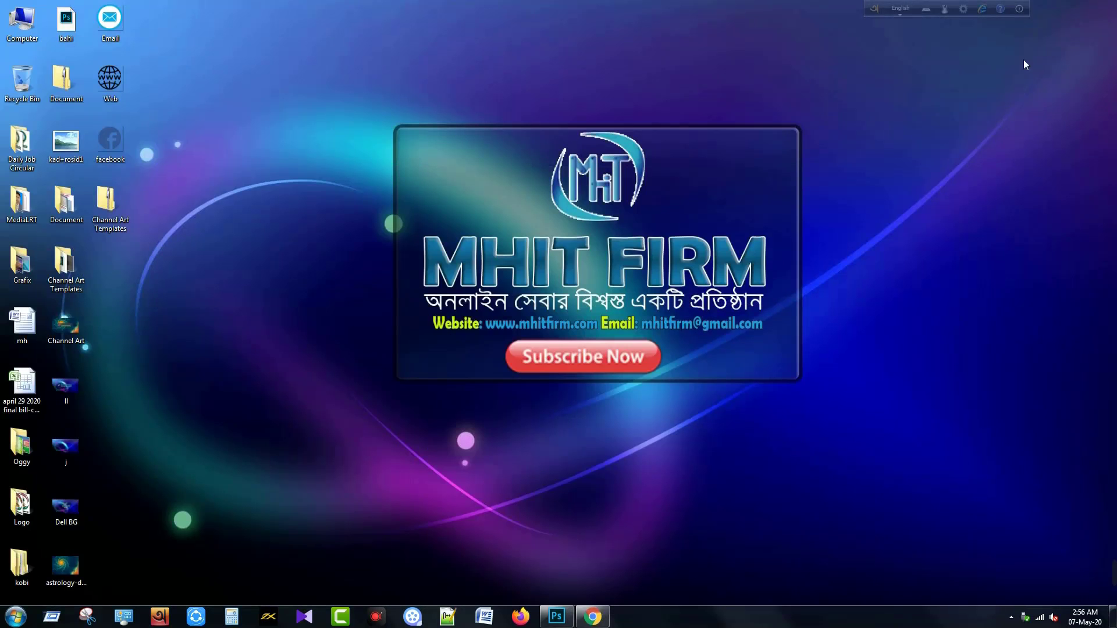
Extract the Channel Art Templates zip and select its Photoshop PSD template
left_click(112, 205)
right_click(112, 205)
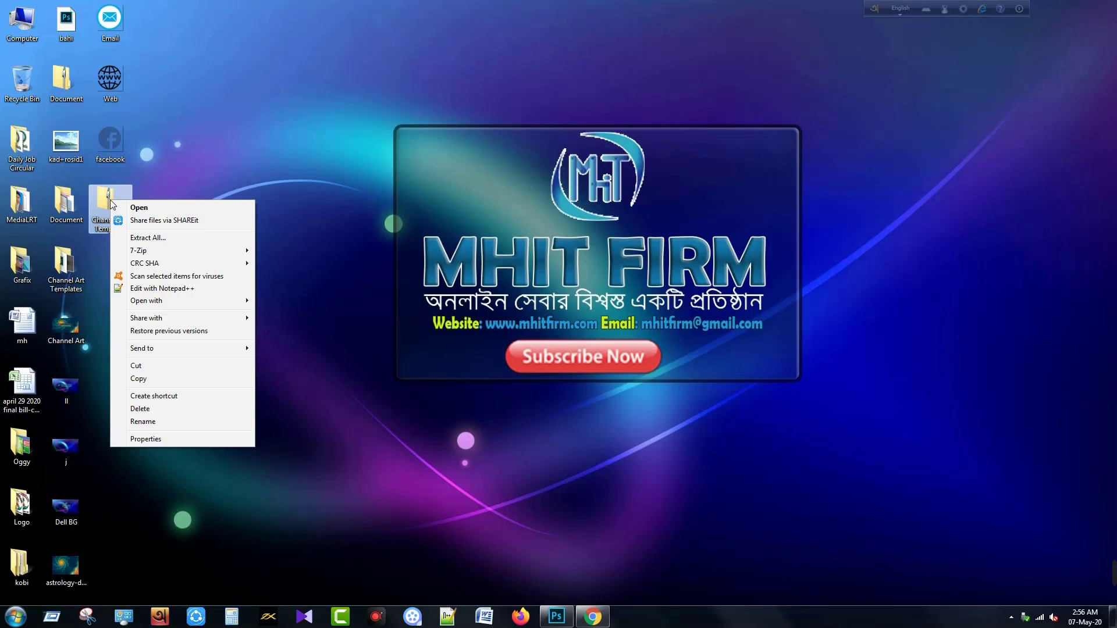
left_click(169, 238)
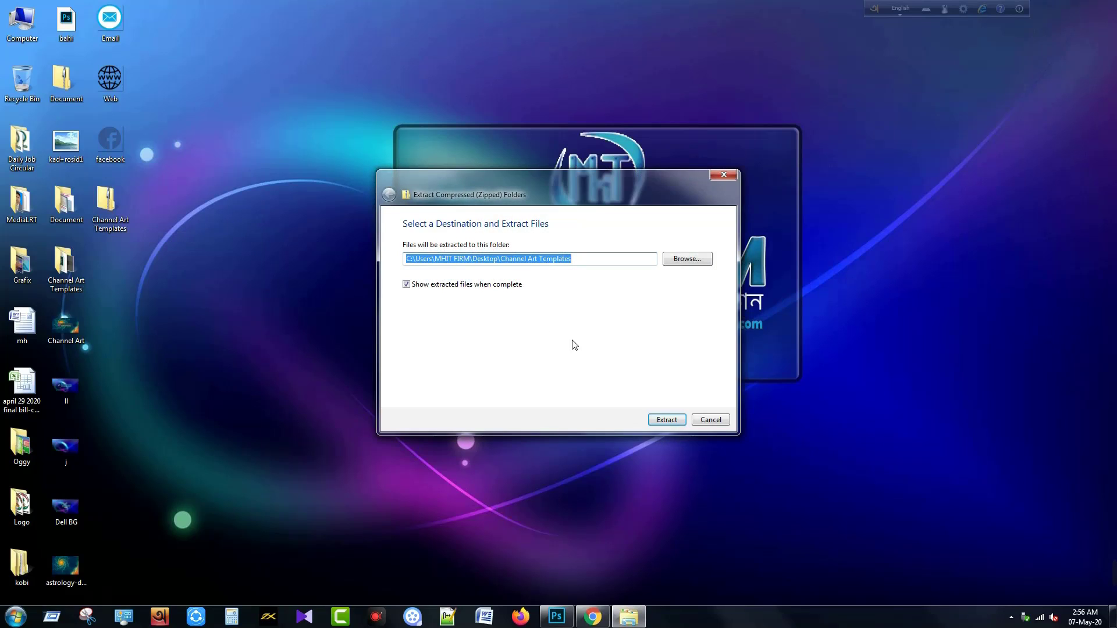
key("Return")
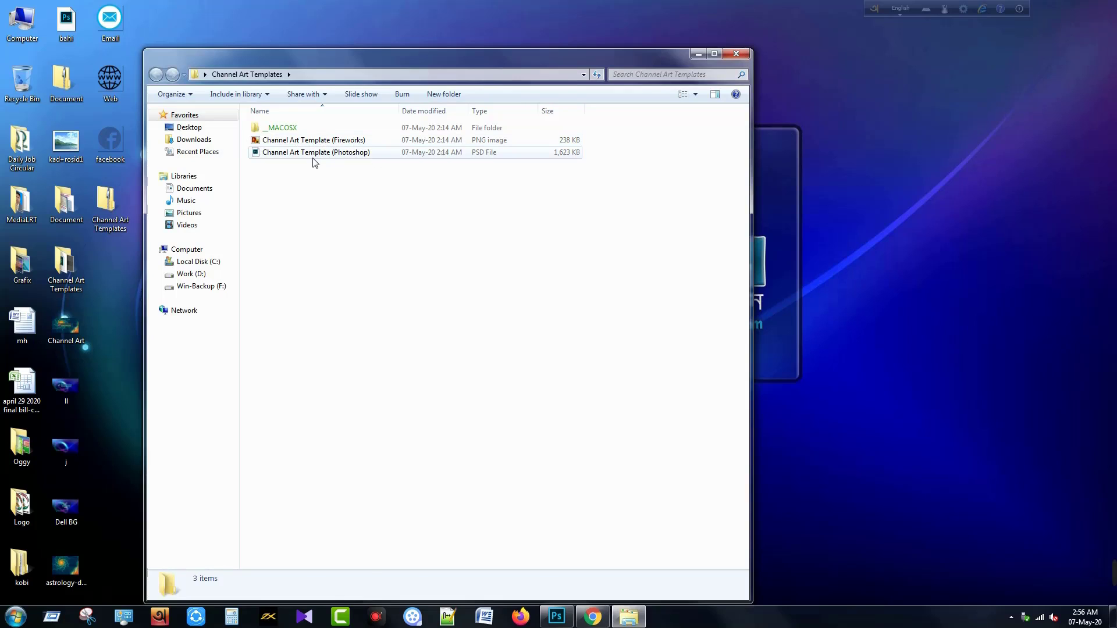
left_click(314, 158)
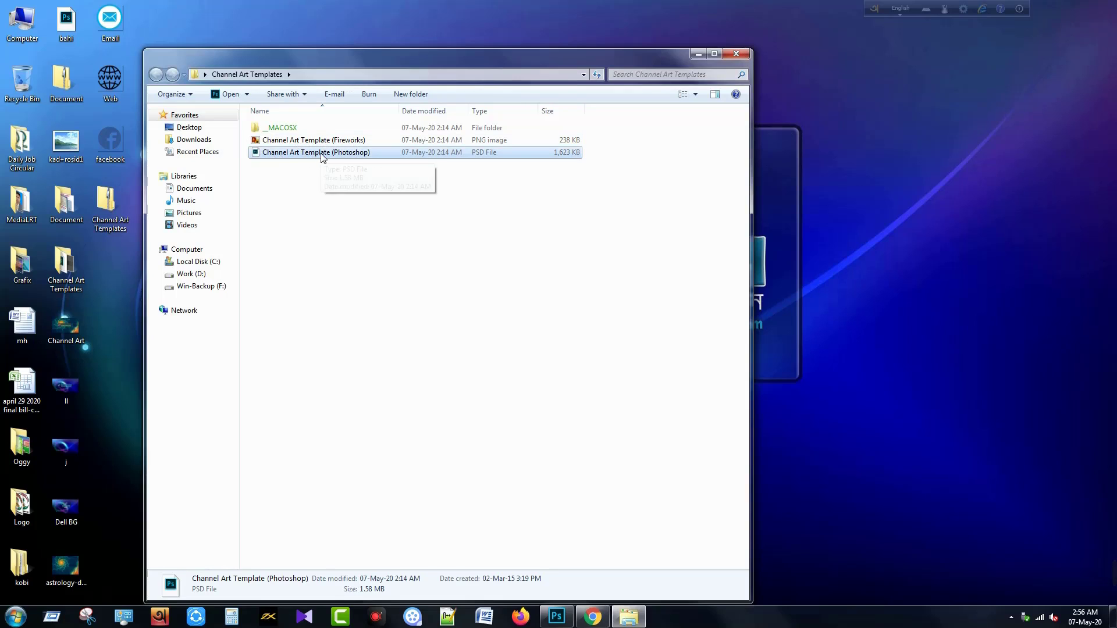
mouse_move(365, 153)
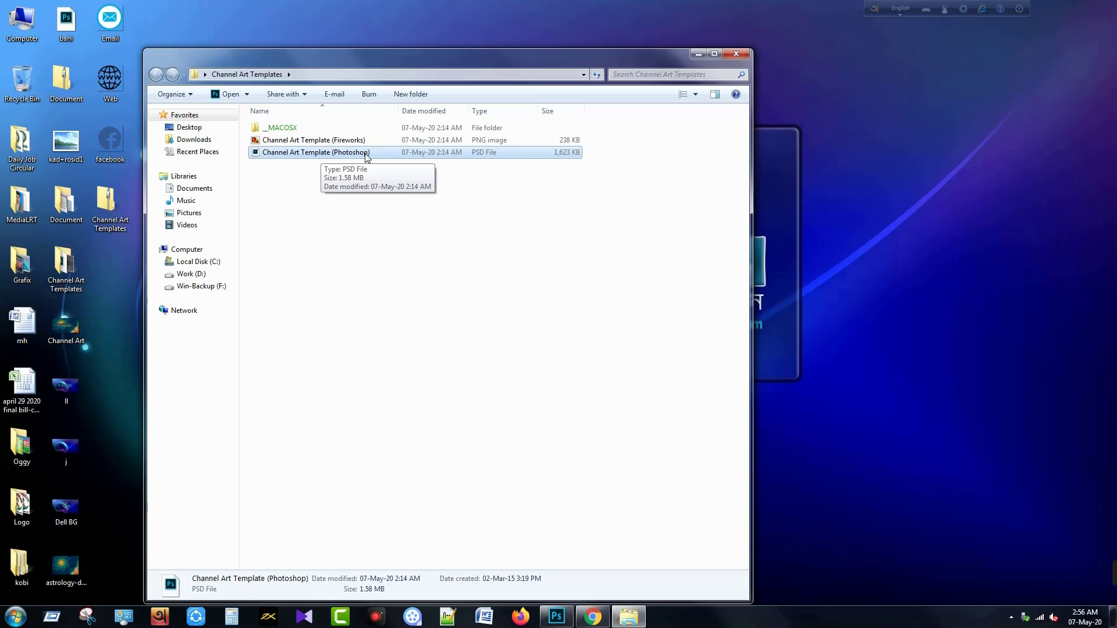
Open the Channel Art PSD template in Photoshop to review its safe areas, then close it
double_click(366, 153)
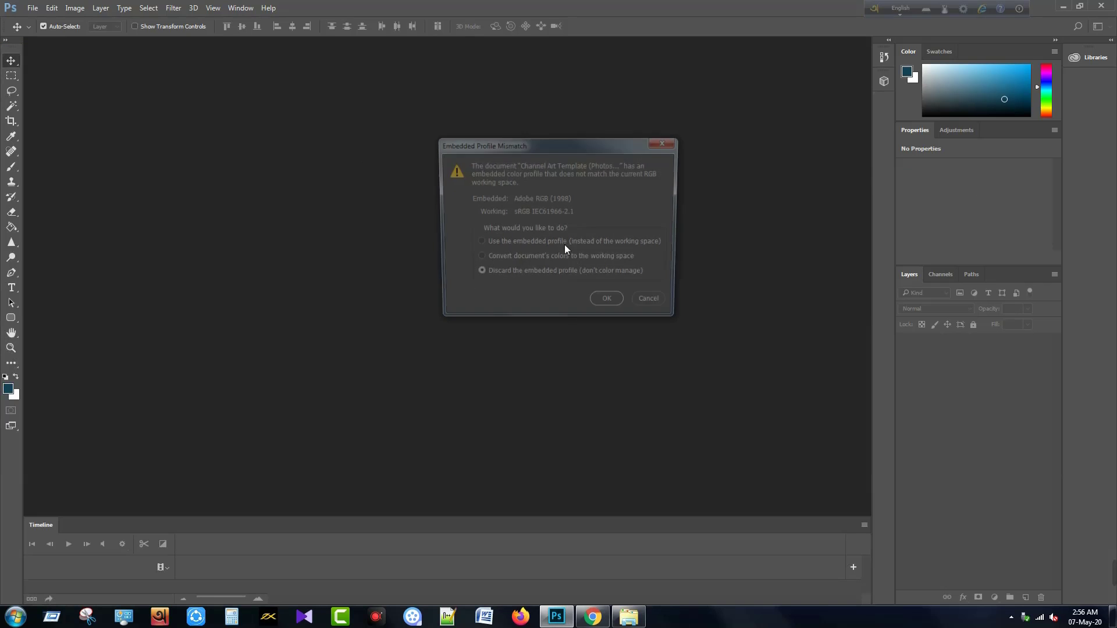
left_click(608, 311)
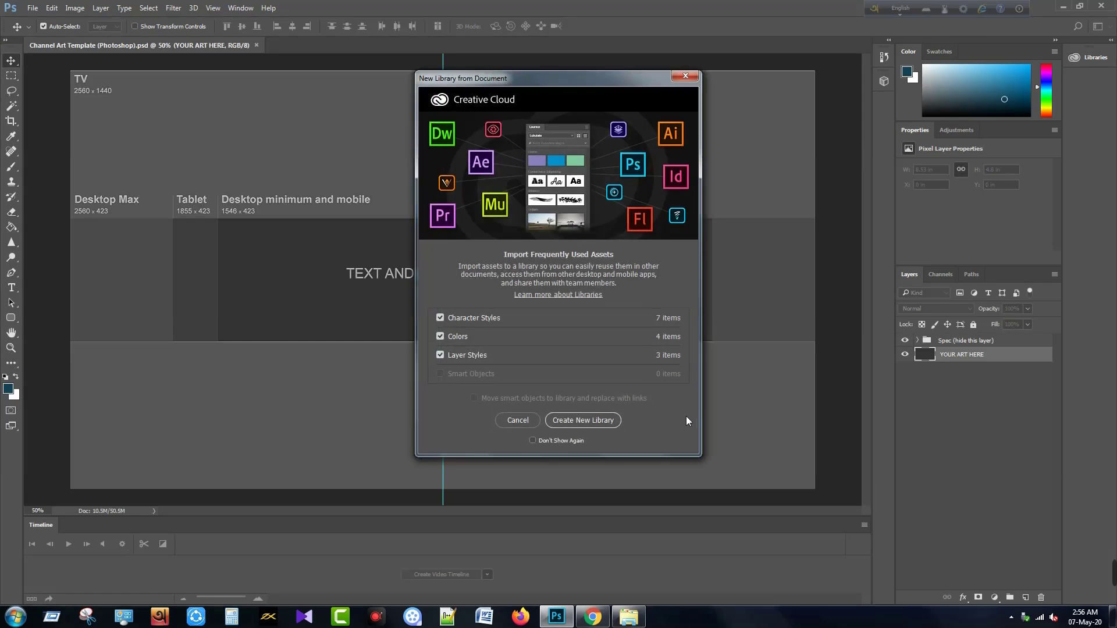
left_click(518, 421)
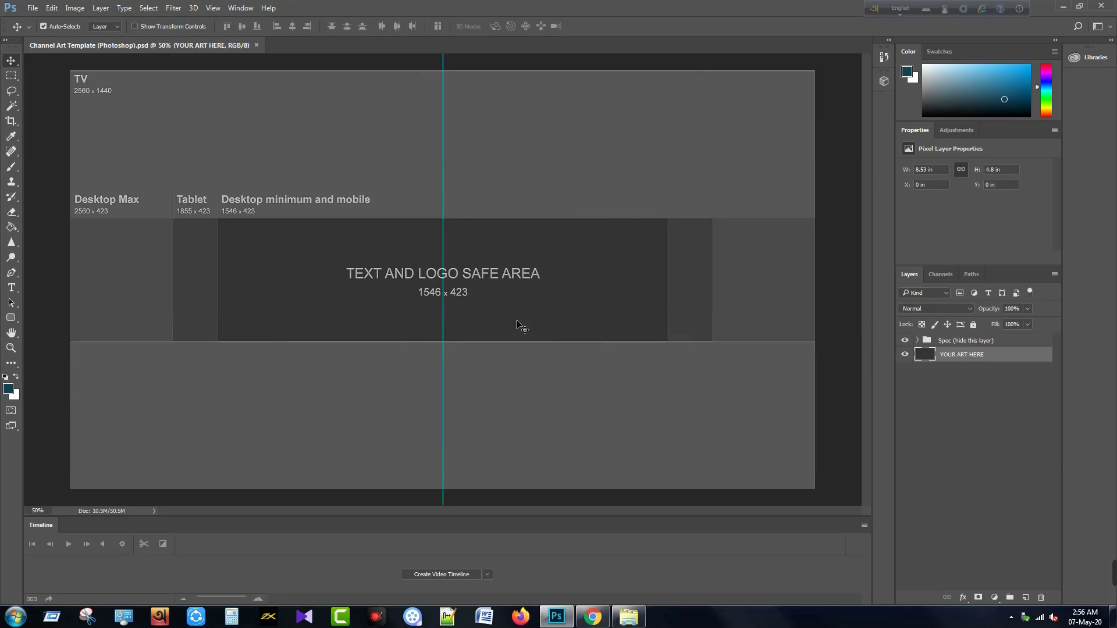
left_click(257, 46)
key("ctrl+o")
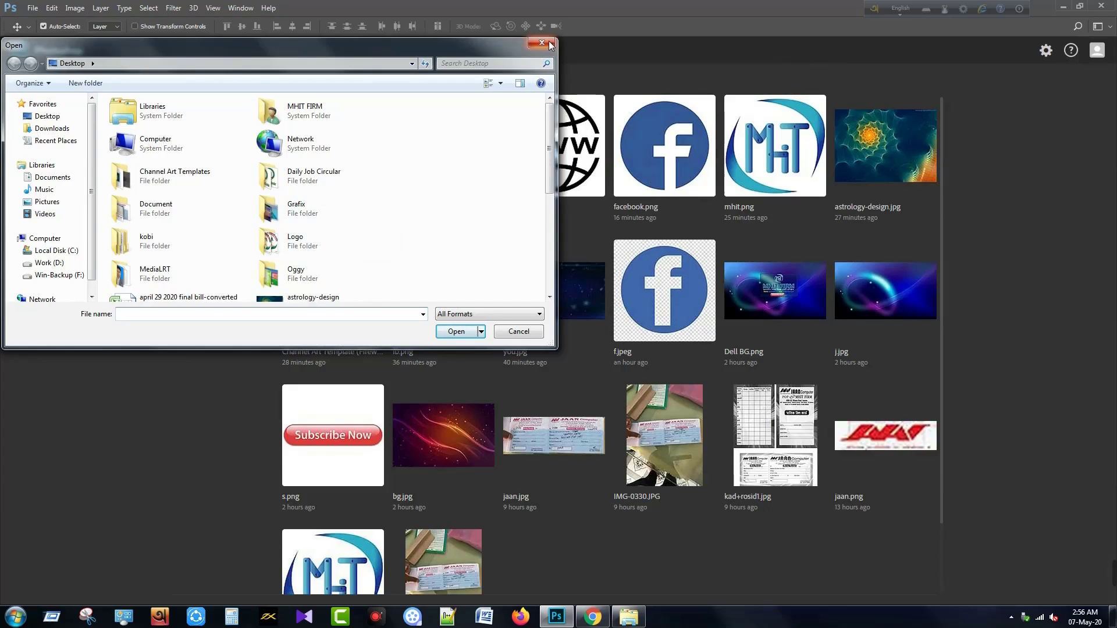
left_click(541, 44)
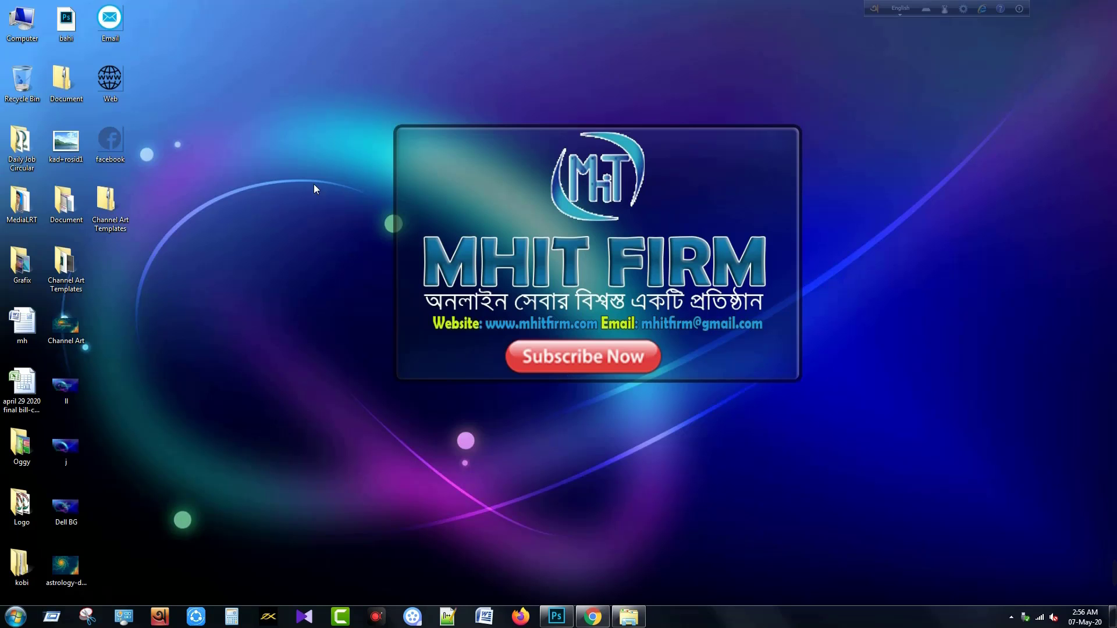
Preview the Fireworks template PNG, then drag it toward Photoshop
left_click(629, 617)
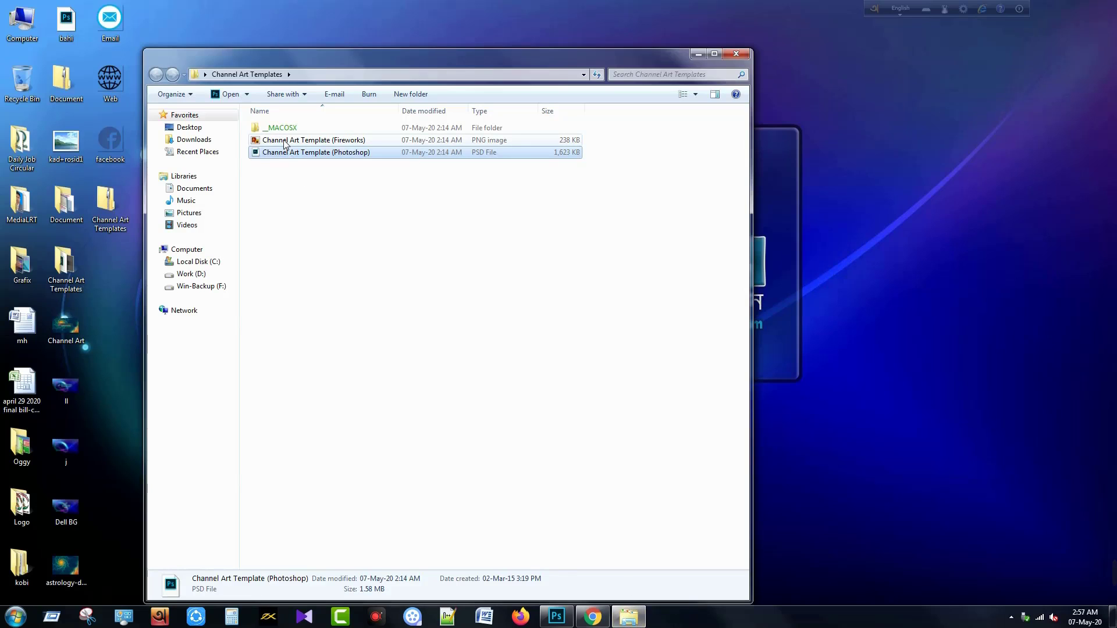
double_click(308, 141)
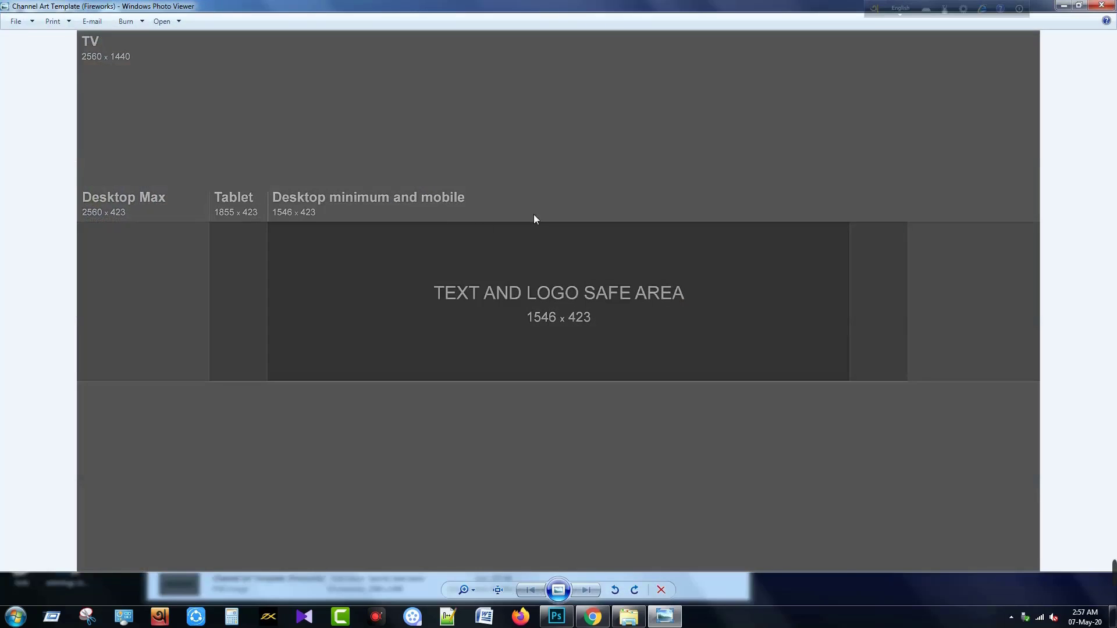
left_click(1102, 5)
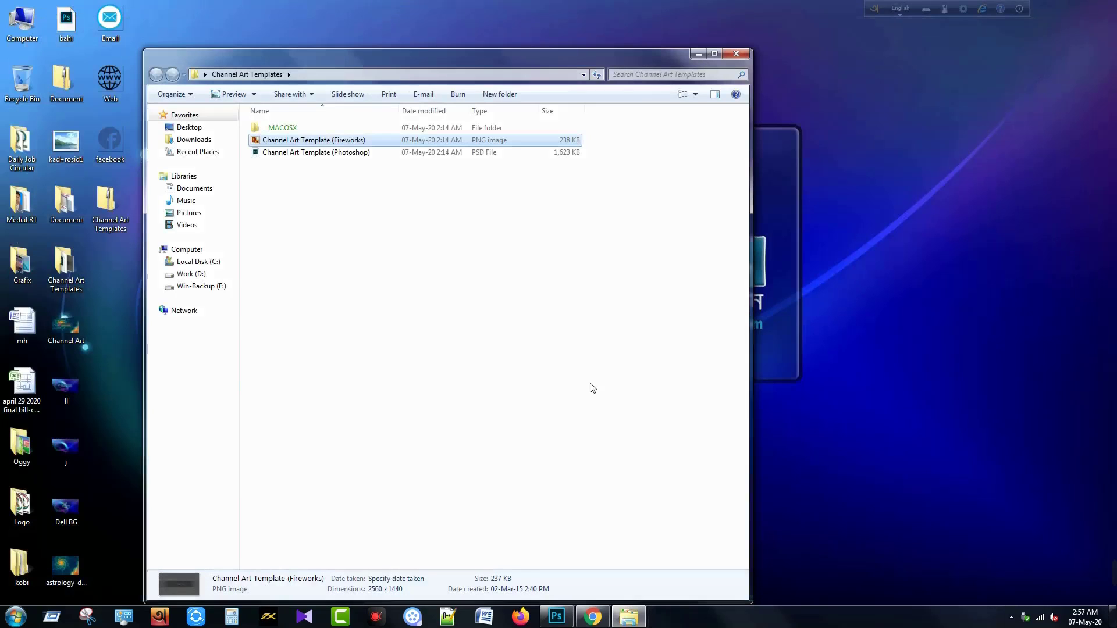
left_click_drag(303, 143, 372, 259)
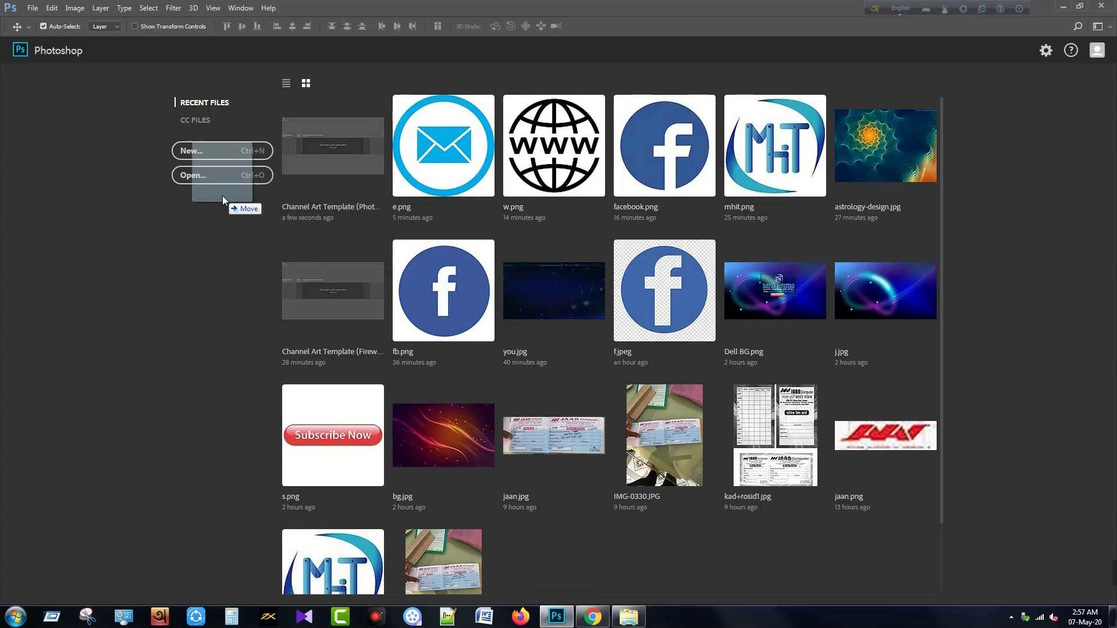
Open the Fireworks template PNG and the j.jpg background image as Photoshop documents
left_click_drag(372, 260, 214, 295)
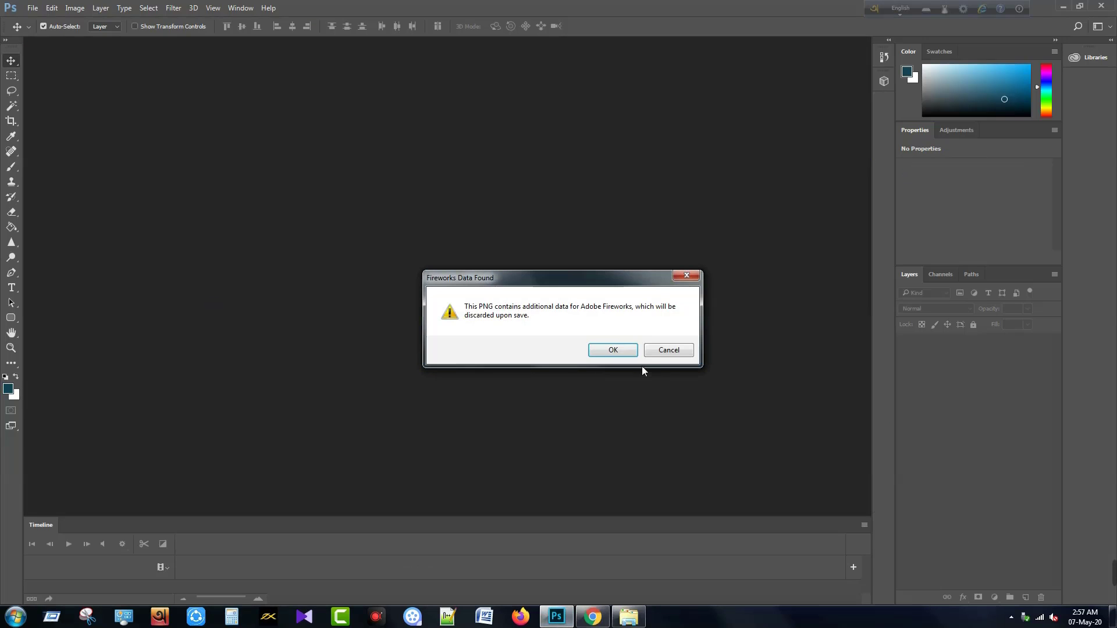
left_click(612, 350)
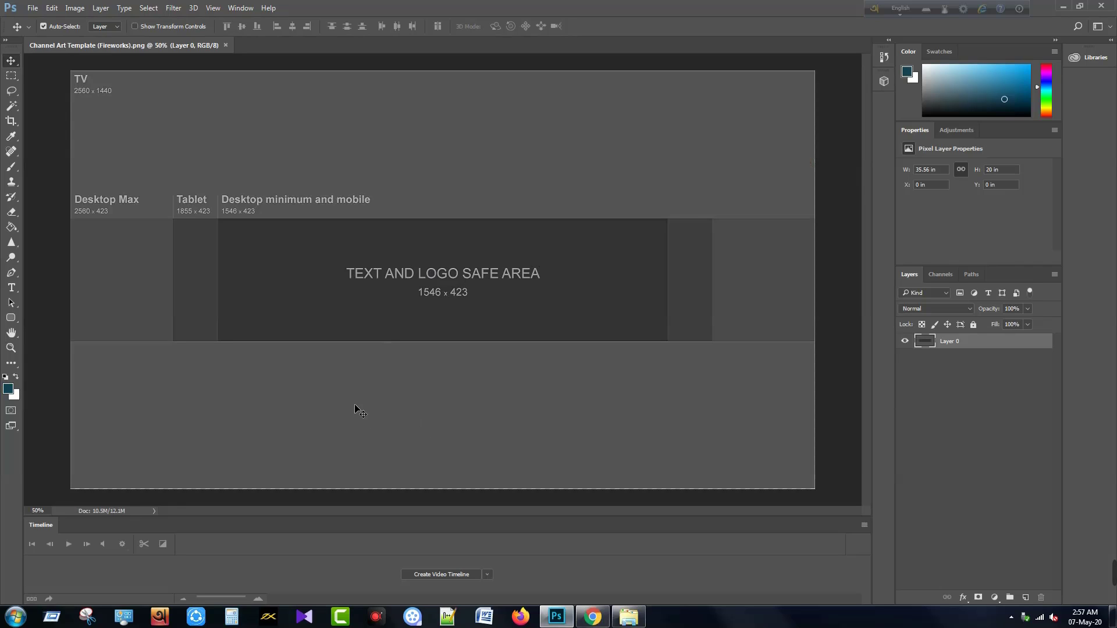
left_click(33, 8)
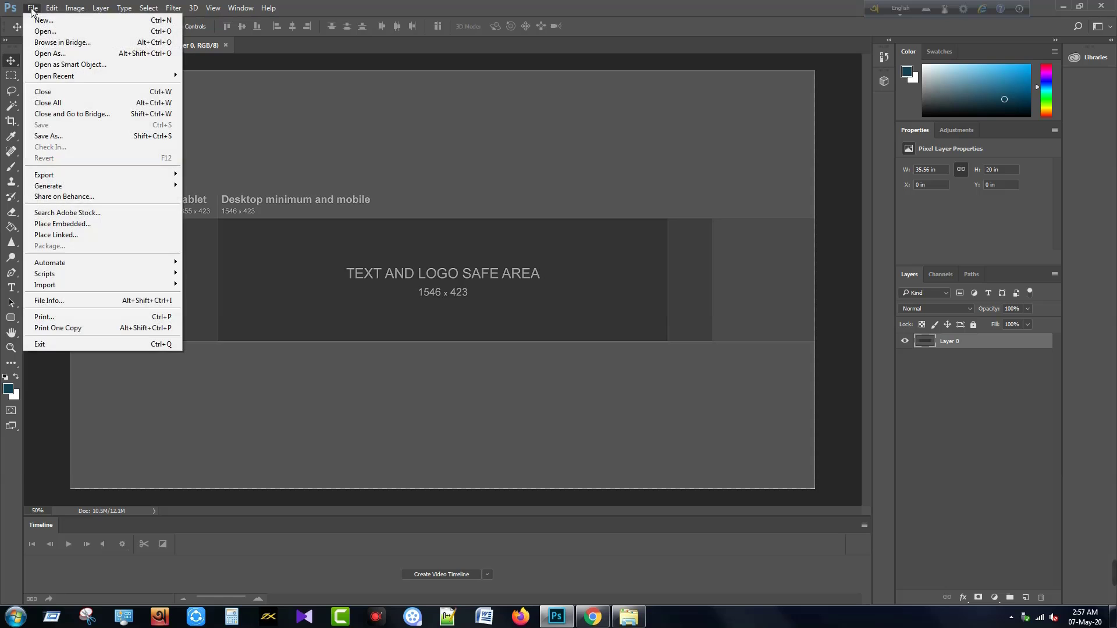
left_click(49, 32)
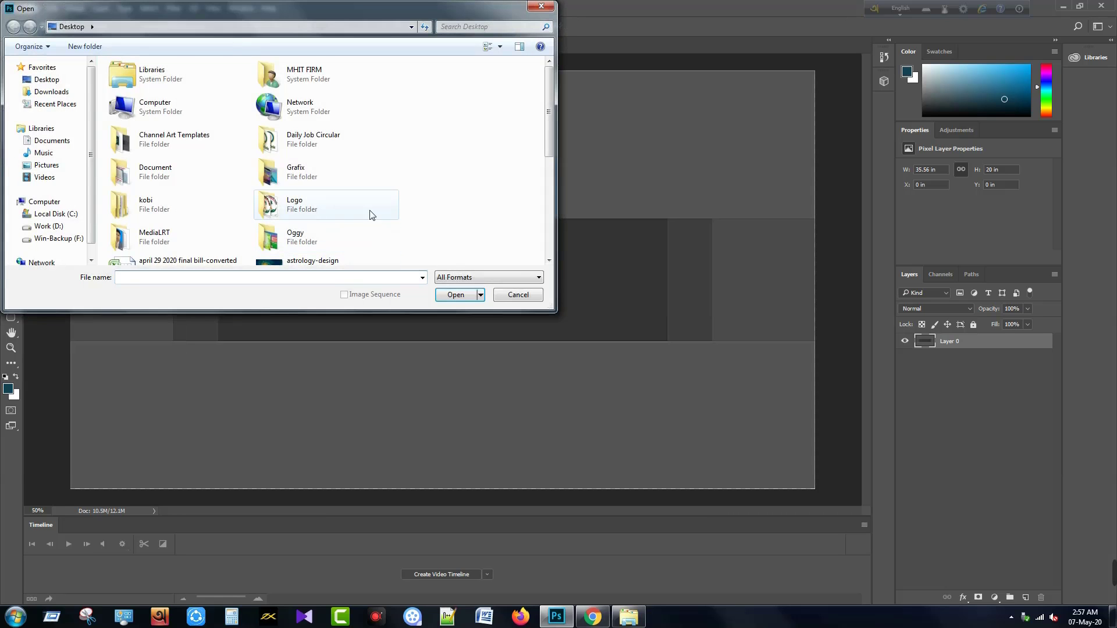
scroll(449, 200, "down", 3)
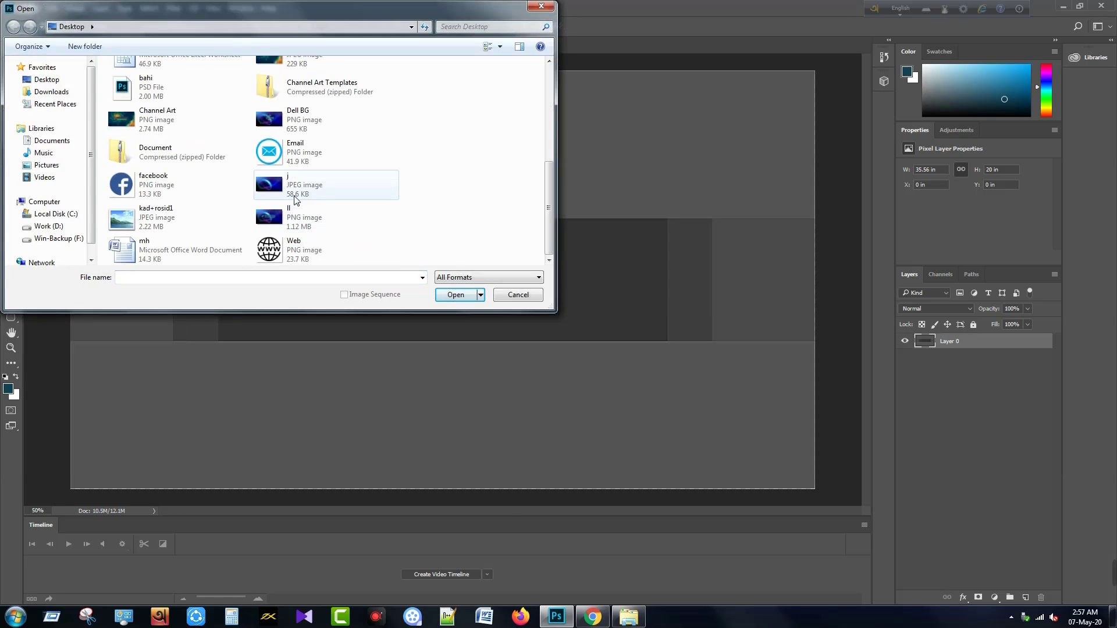
double_click(277, 192)
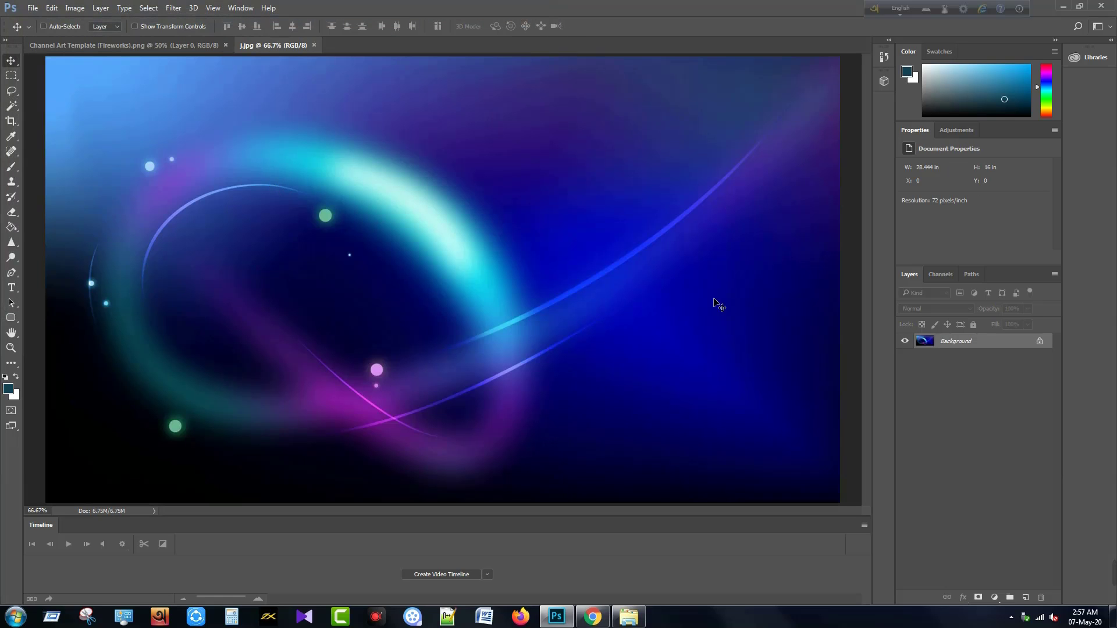
Paste j.jpg into the template as Layer 1, scaled to 35.56 x 20 in
key("ctrl+a")
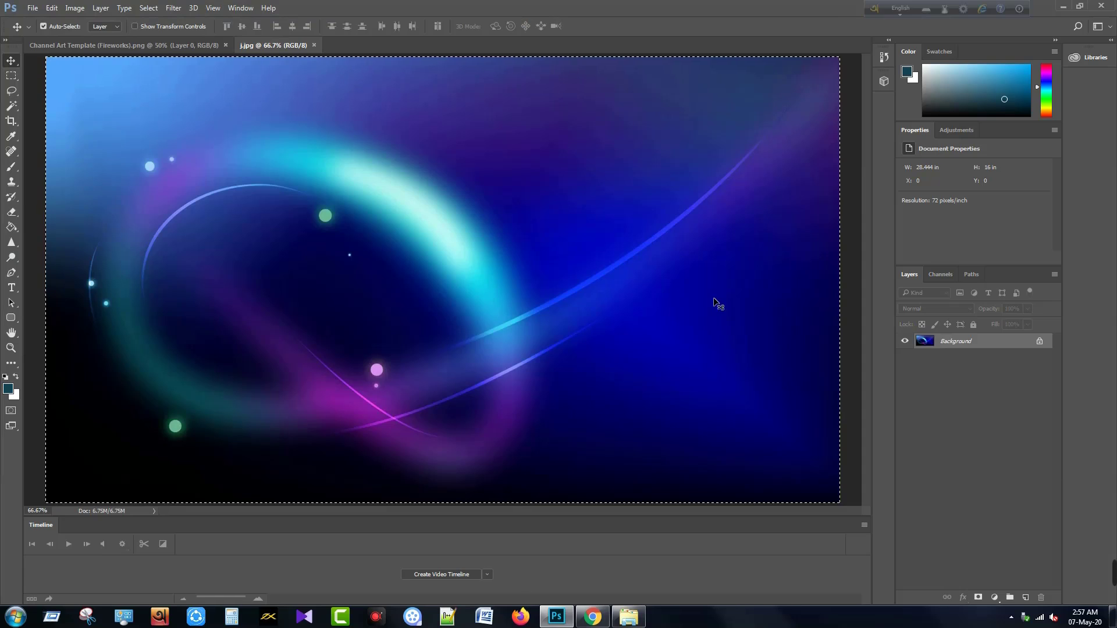
left_click(134, 46)
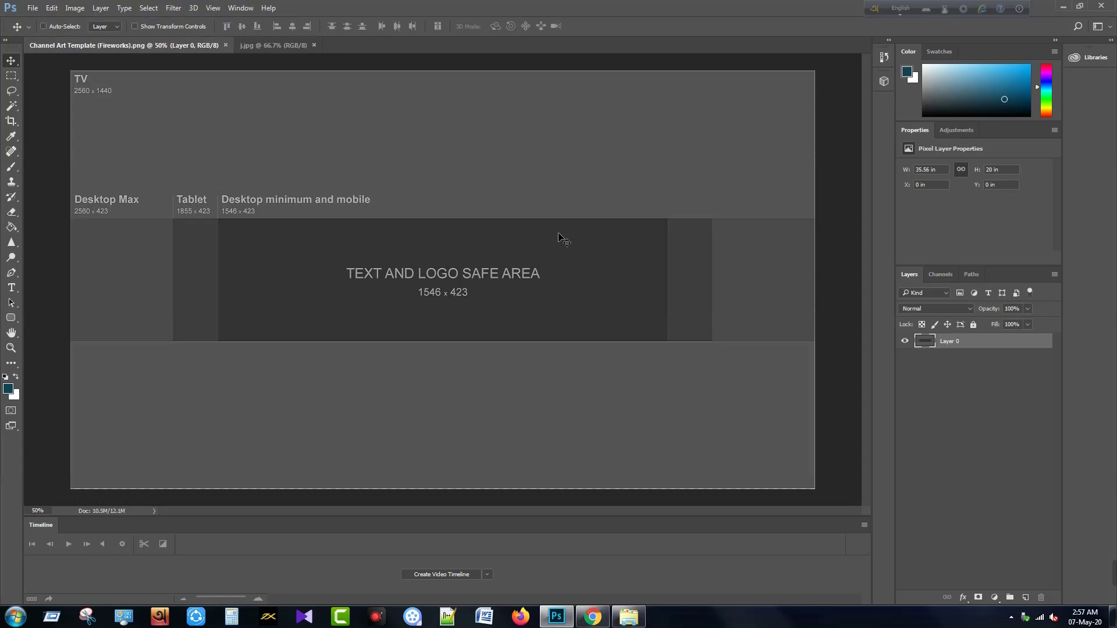
key("ctrl+v")
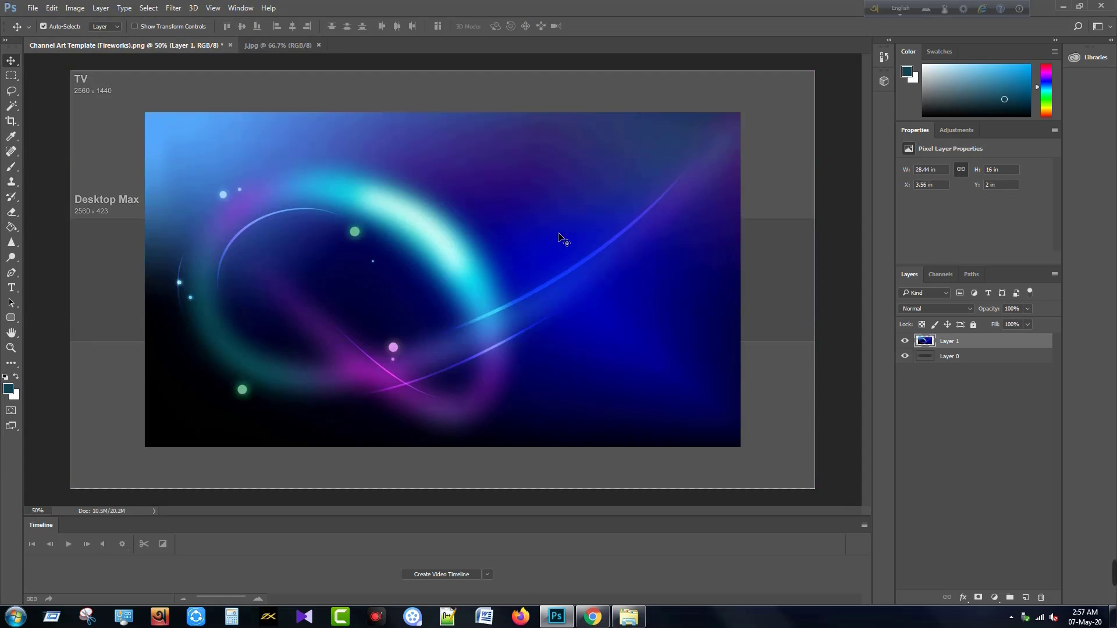
key("ctrl+t")
left_click_drag(561, 239, 340, 164)
left_click_drag(664, 405, 816, 490)
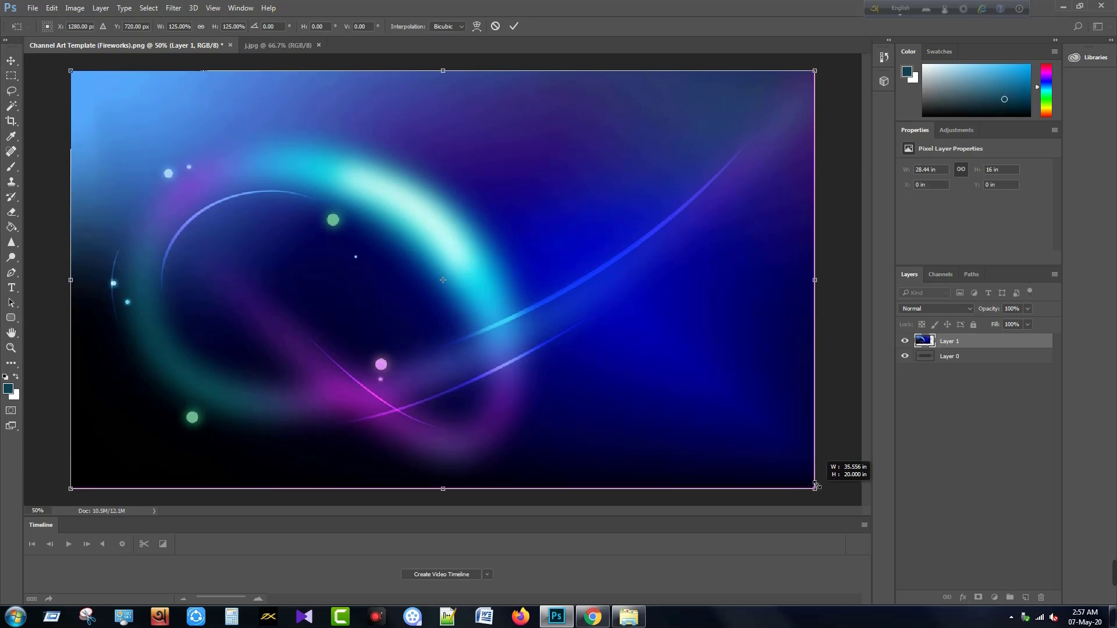
key("Return")
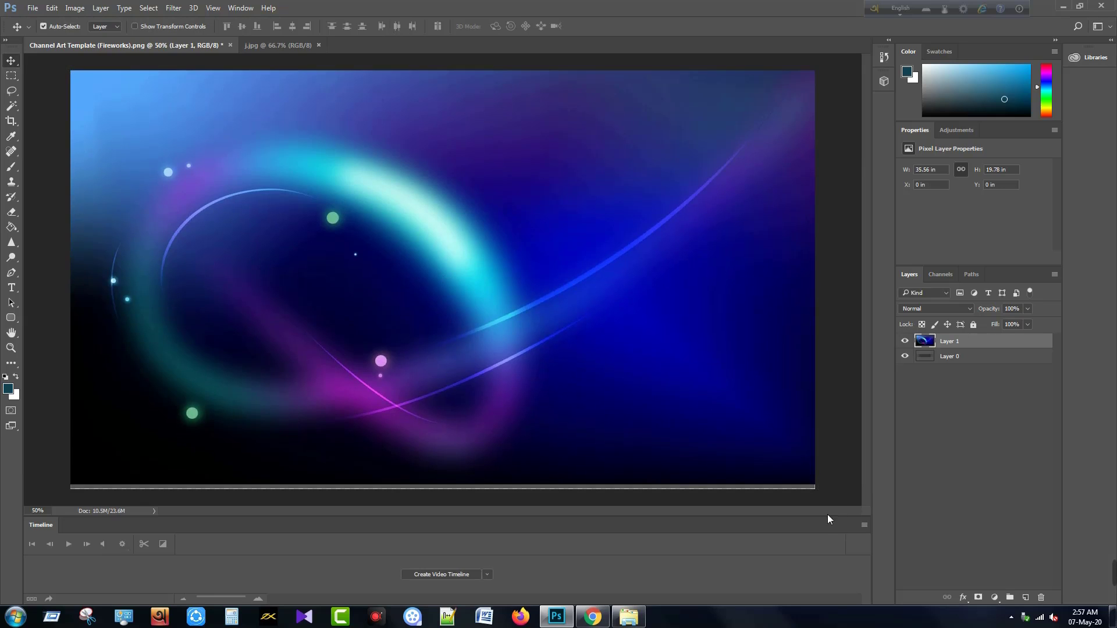
key("ctrl+t")
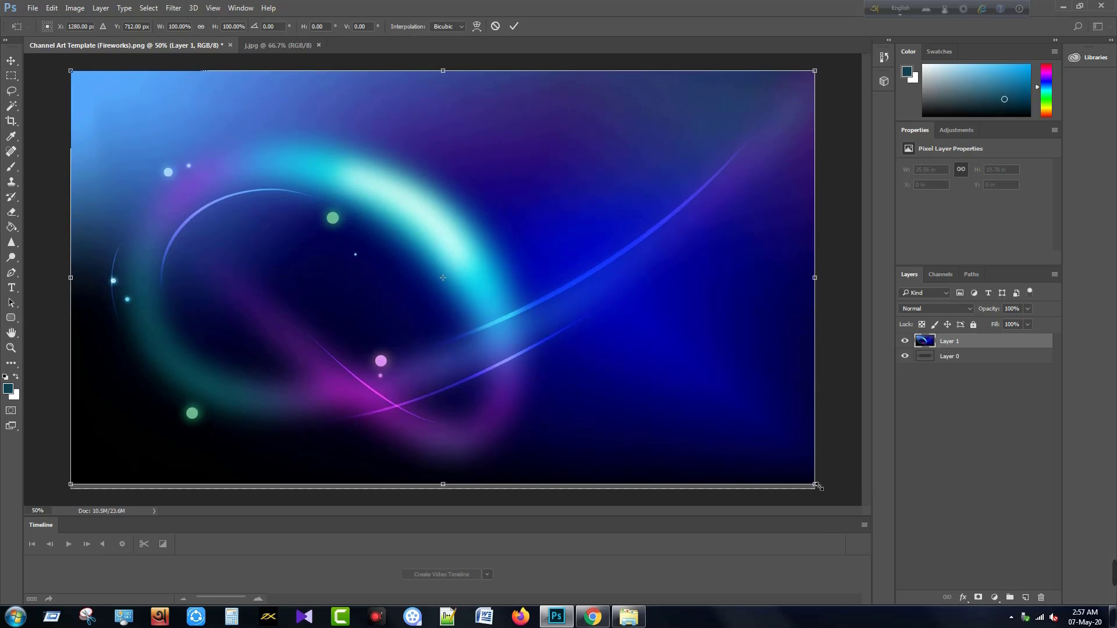
left_click_drag(817, 485, 821, 490)
key("Return")
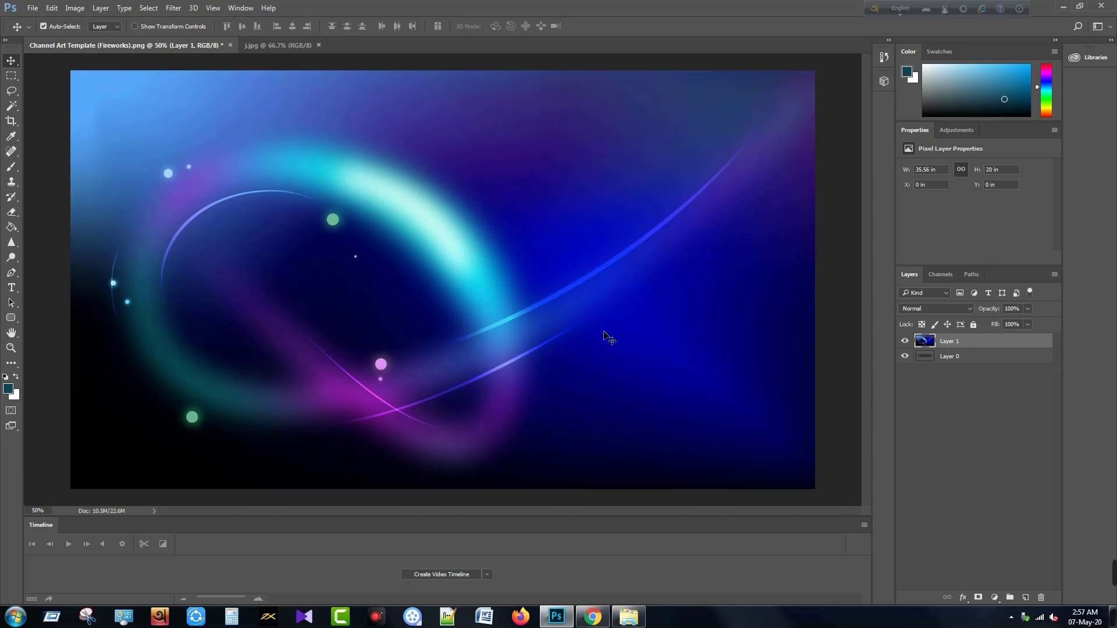
Set Layer 1's opacity to 36% in Blending Options so the template guides show through
right_click(978, 343)
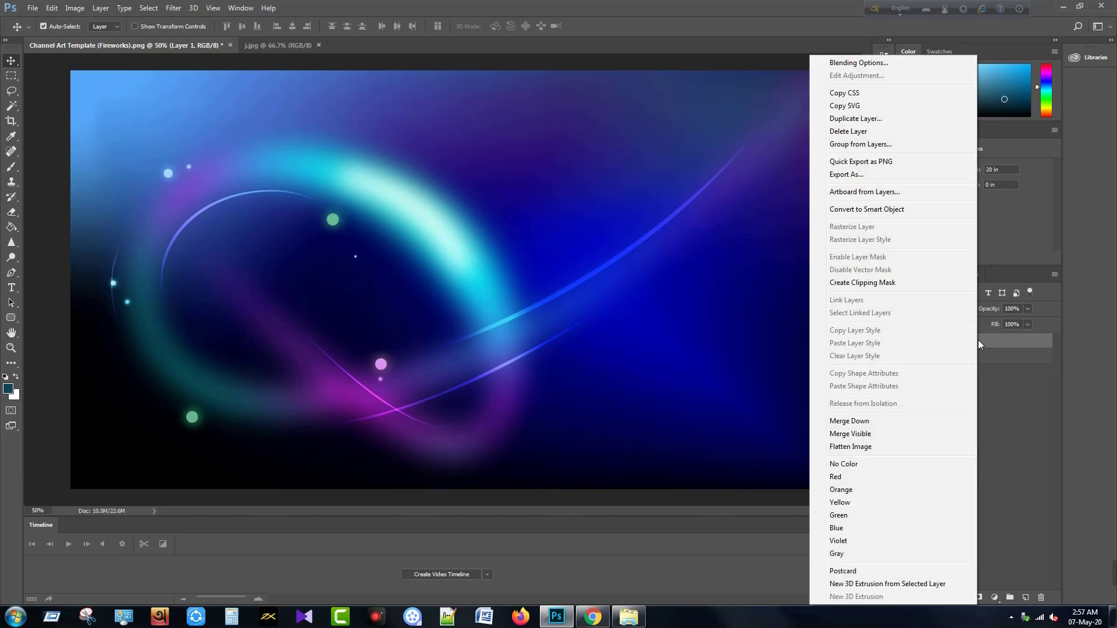
left_click(861, 64)
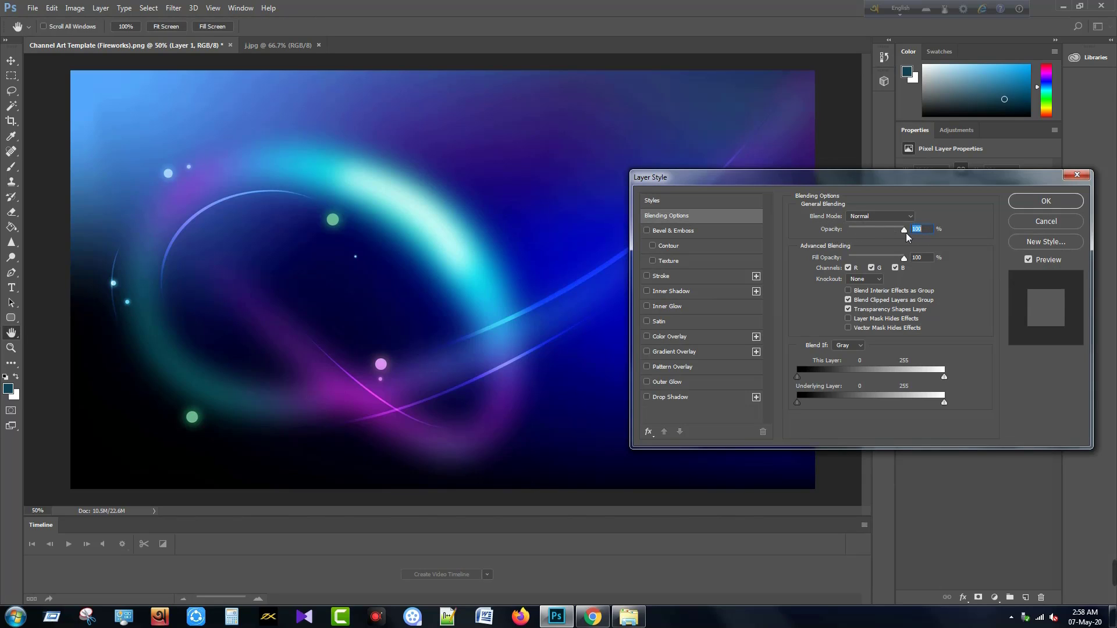
left_click_drag(906, 233, 871, 230)
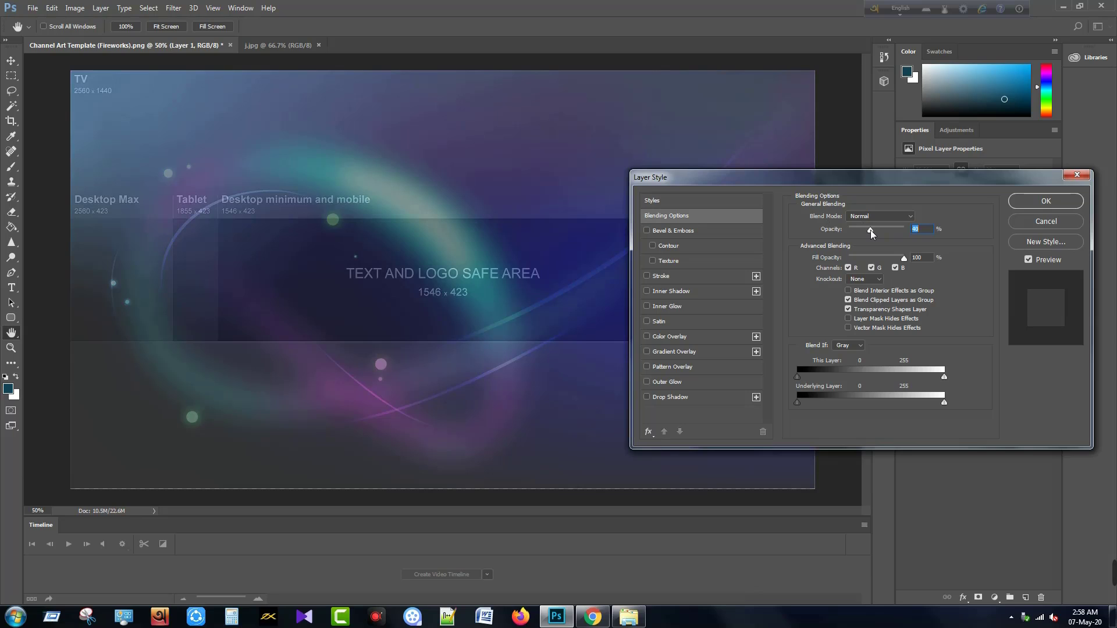
left_click_drag(869, 229, 868, 229)
left_click(1034, 202)
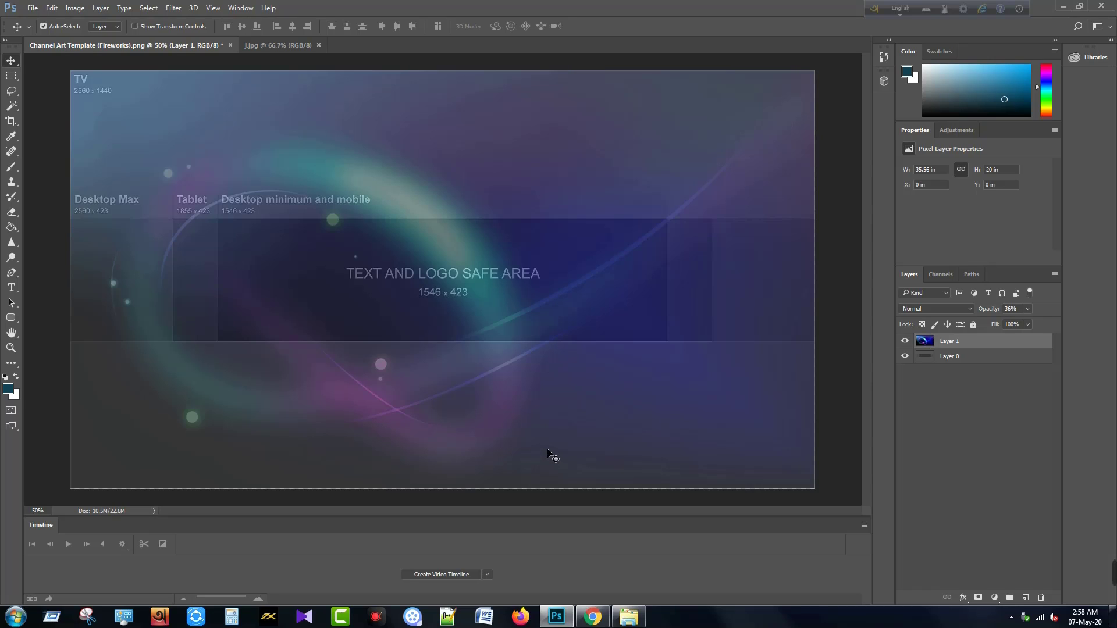
key("ctrl+o")
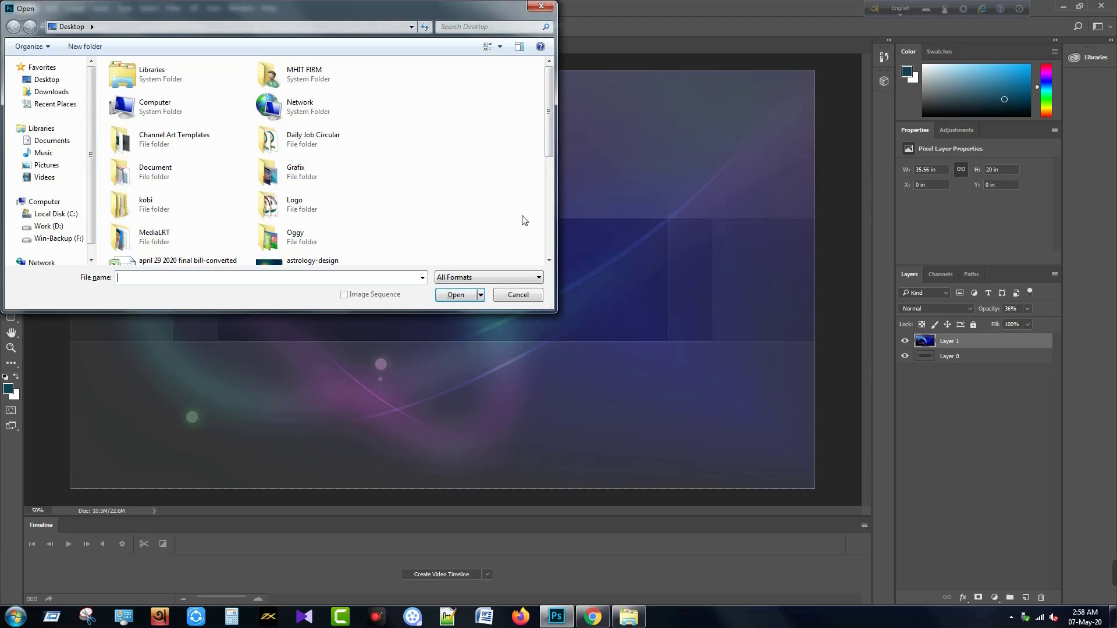
Open mhit.png, delete its white background with the Magic Wand, and bring the logo to the template
scroll(442, 193, "down", 5)
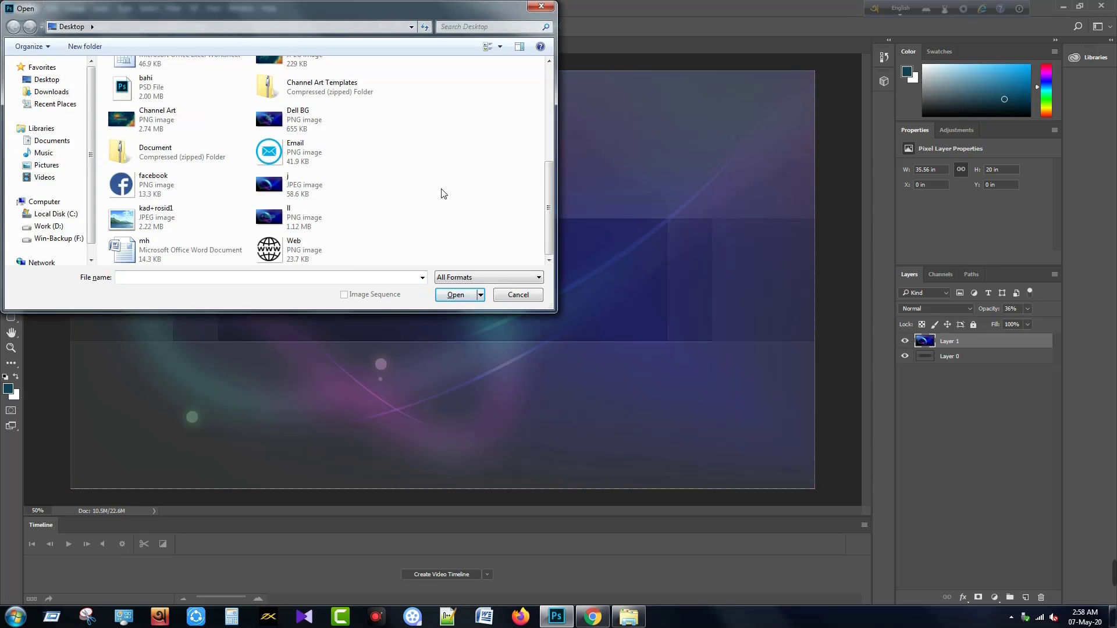
scroll(442, 193, "up", 2)
double_click(285, 74)
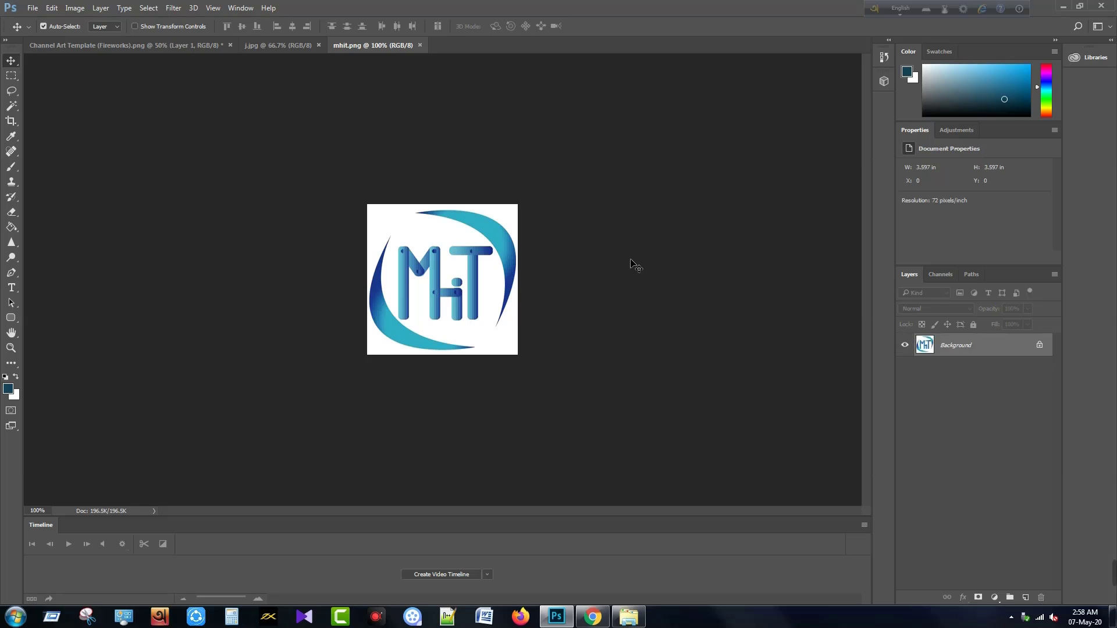
key("w")
left_click(382, 229)
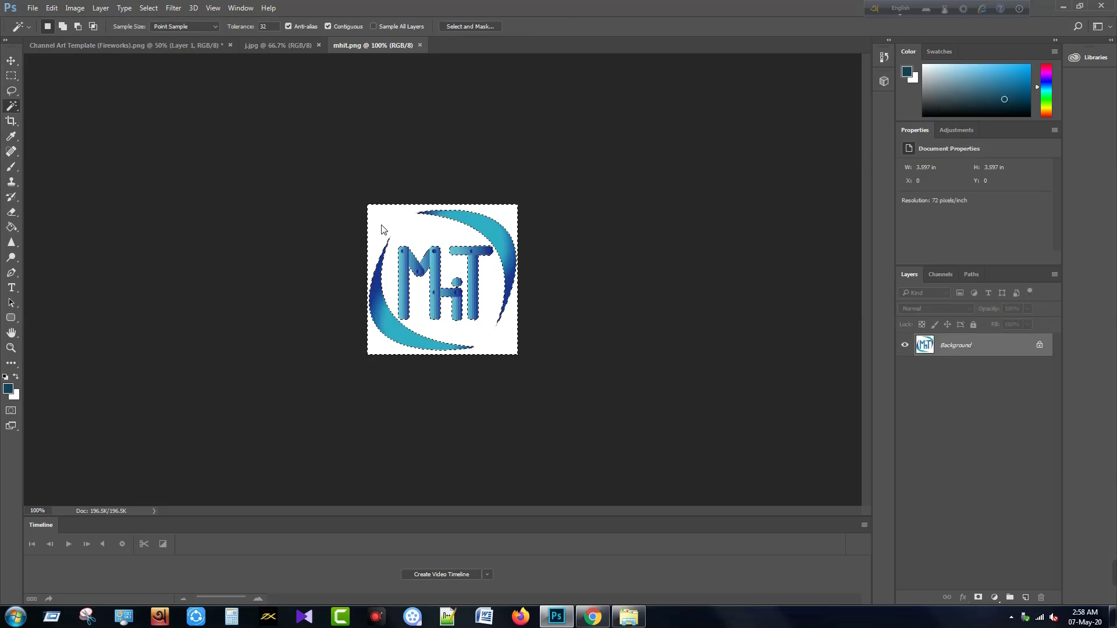
key("Delete")
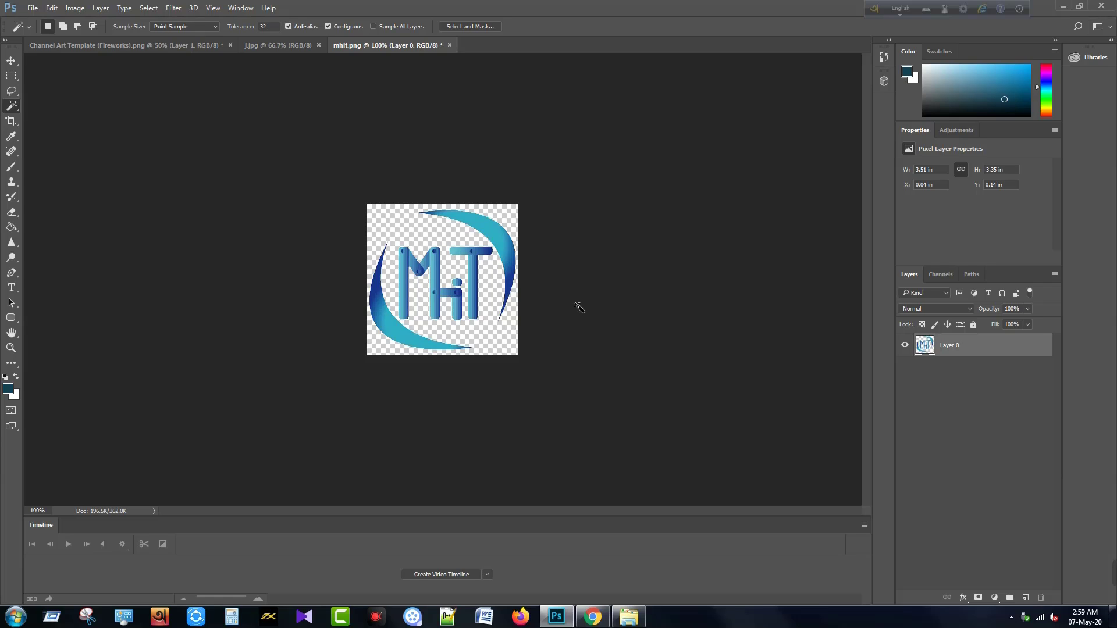
key("ctrl+a")
left_click(111, 46)
Paste the MHIT logo, scale it to about 74% and nudge it to the safe area's left end
key("ctrl+v")
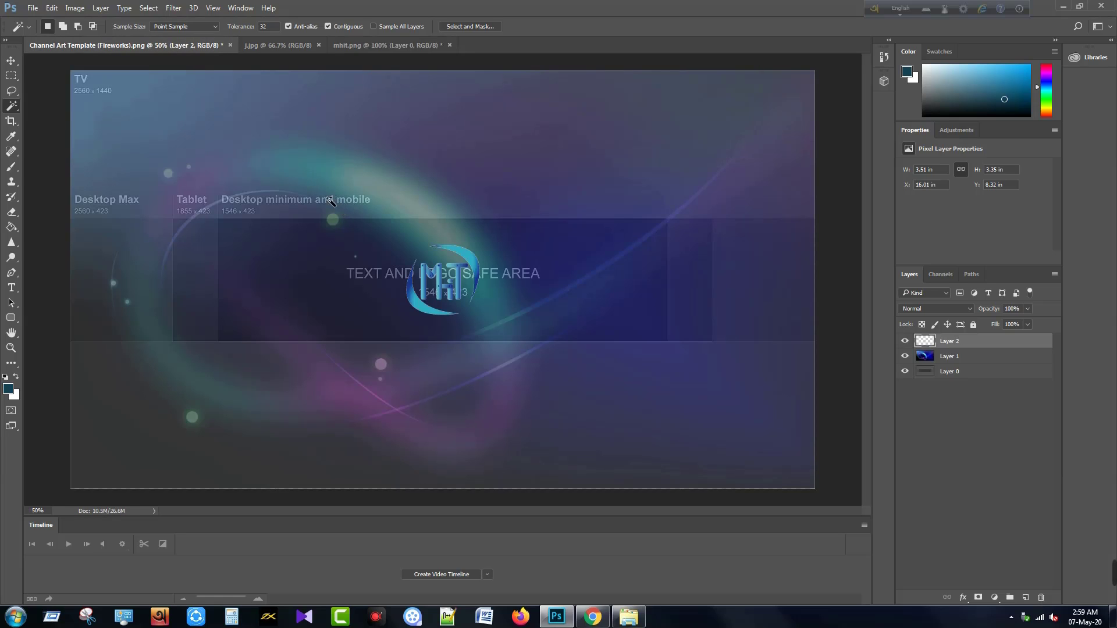
key("v")
left_click_drag(475, 263, 296, 258)
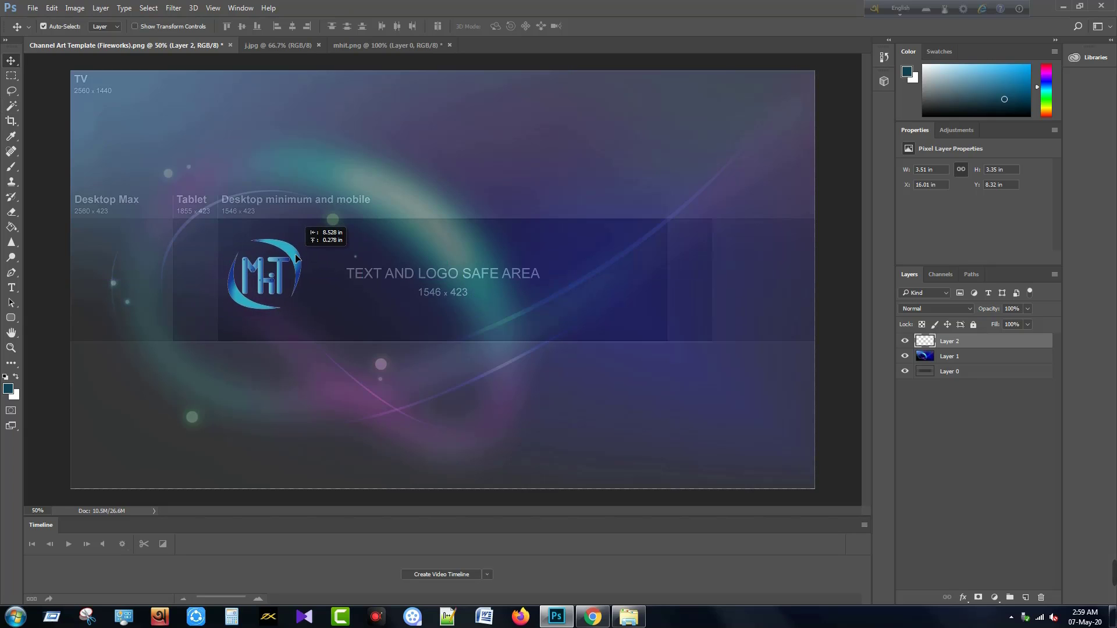
key("ctrl+t")
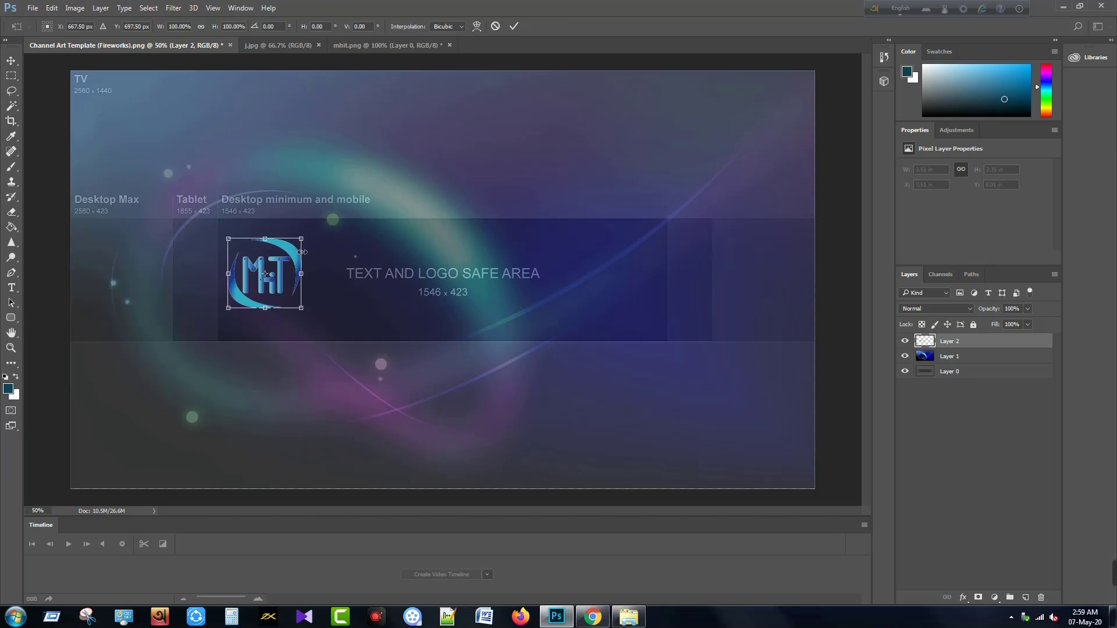
left_click_drag(302, 239, 280, 256)
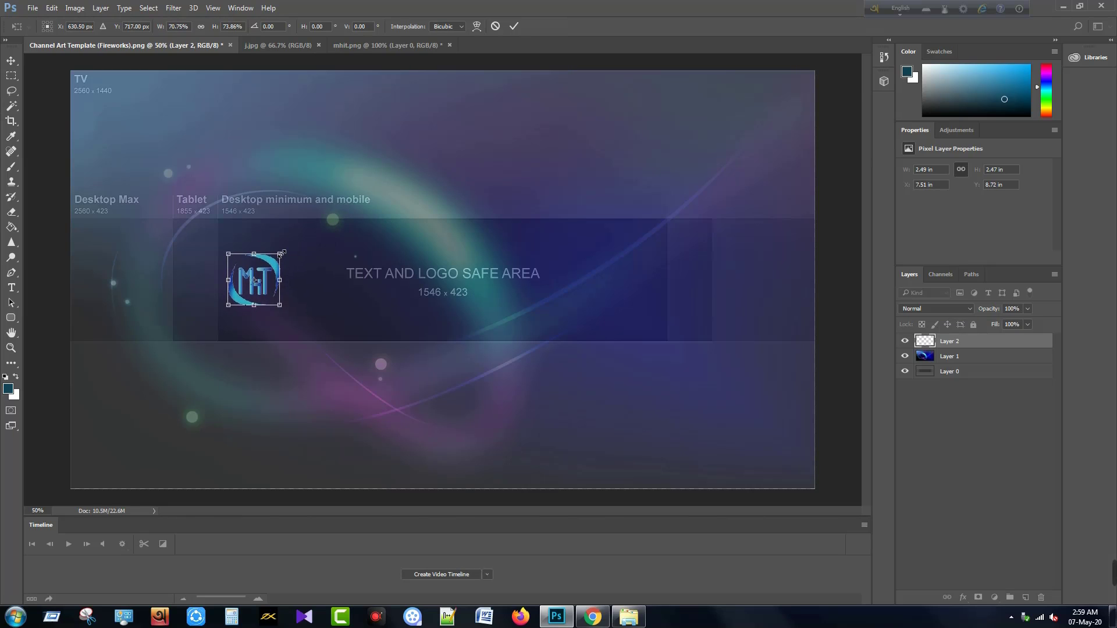
key("Return")
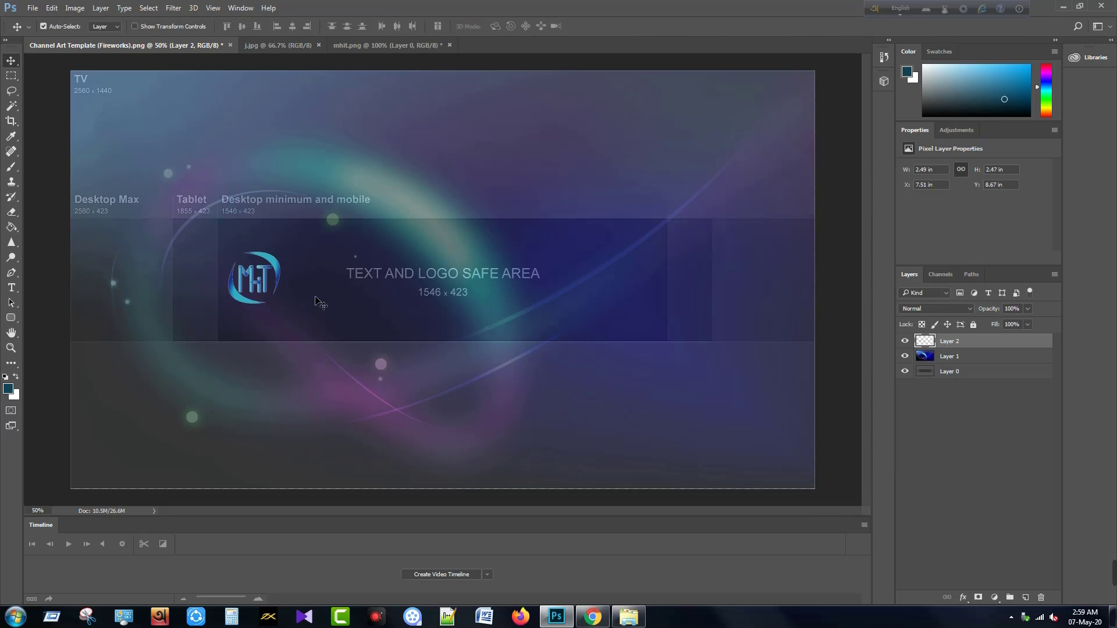
key("Up")
key("Up")
key("Up")
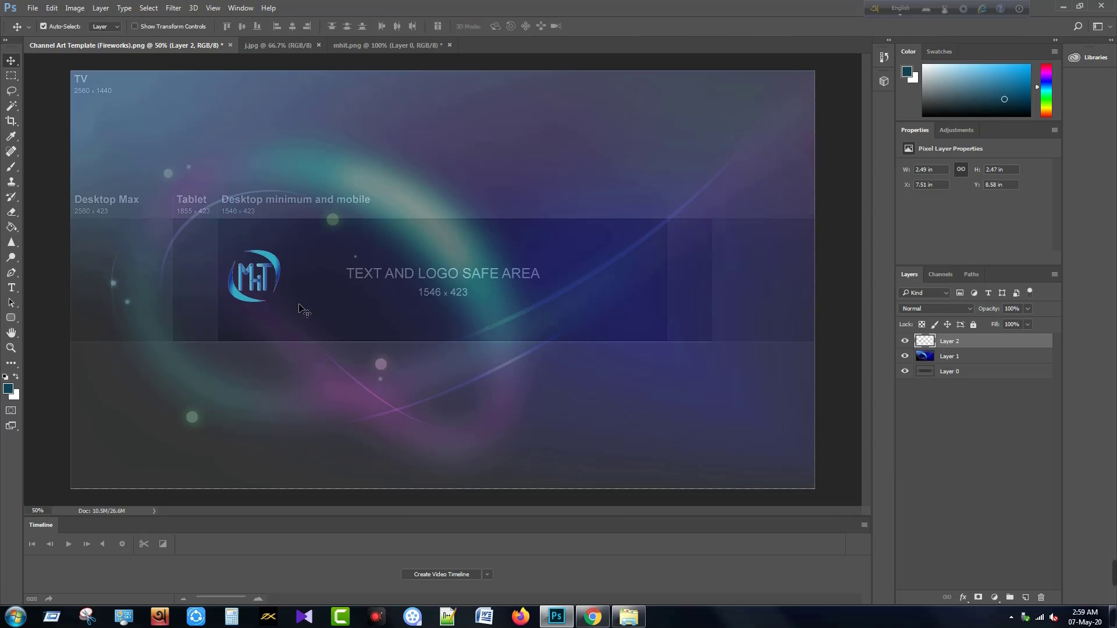
key("Up")
key("Up")
key("Up")
Give Layer 2 a 3 px outside Stroke layer style coloured red (ff0000)
right_click(993, 344)
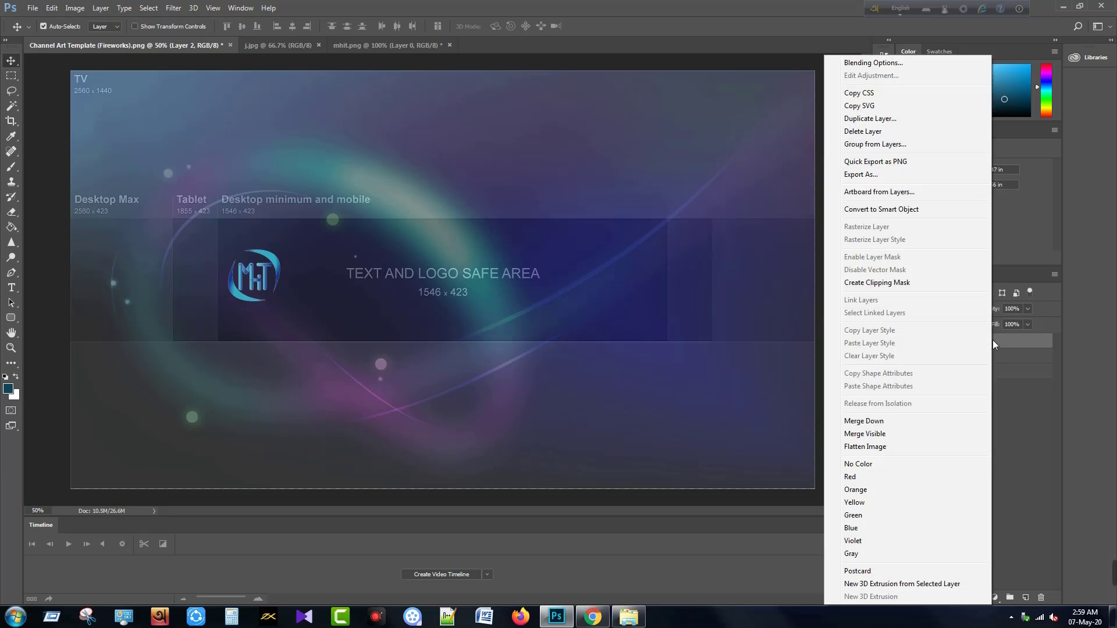
left_click(895, 63)
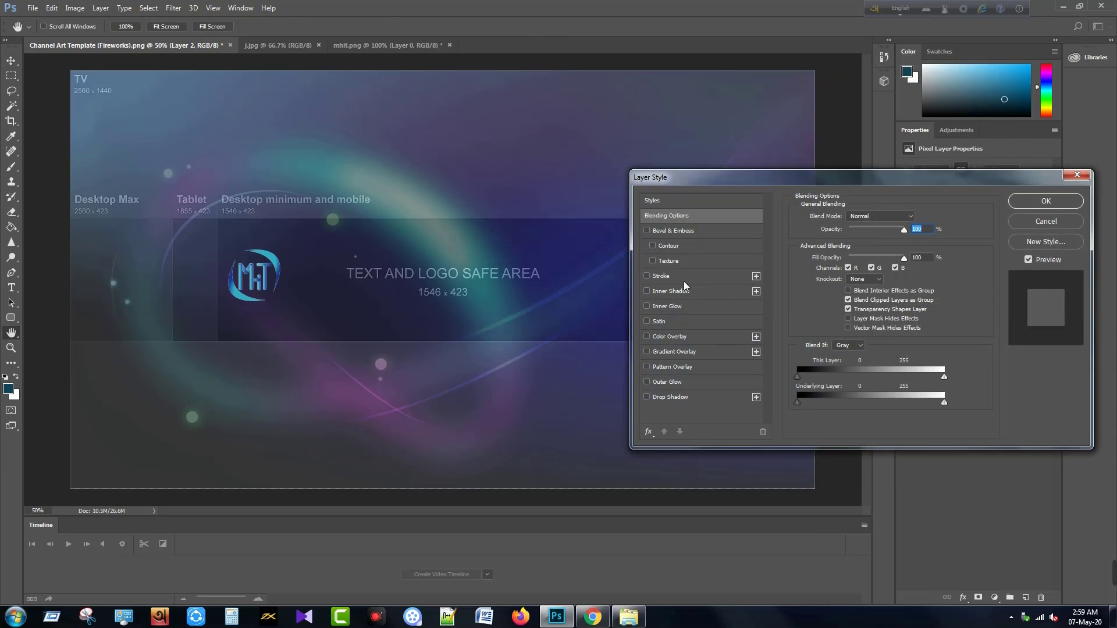
left_click(673, 277)
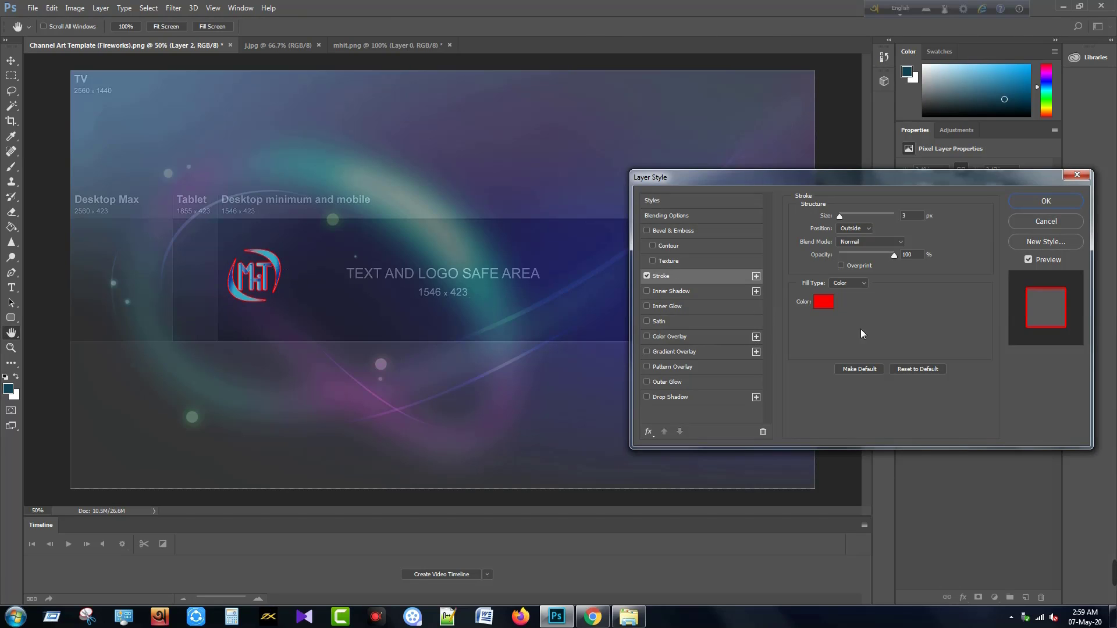
left_click(830, 306)
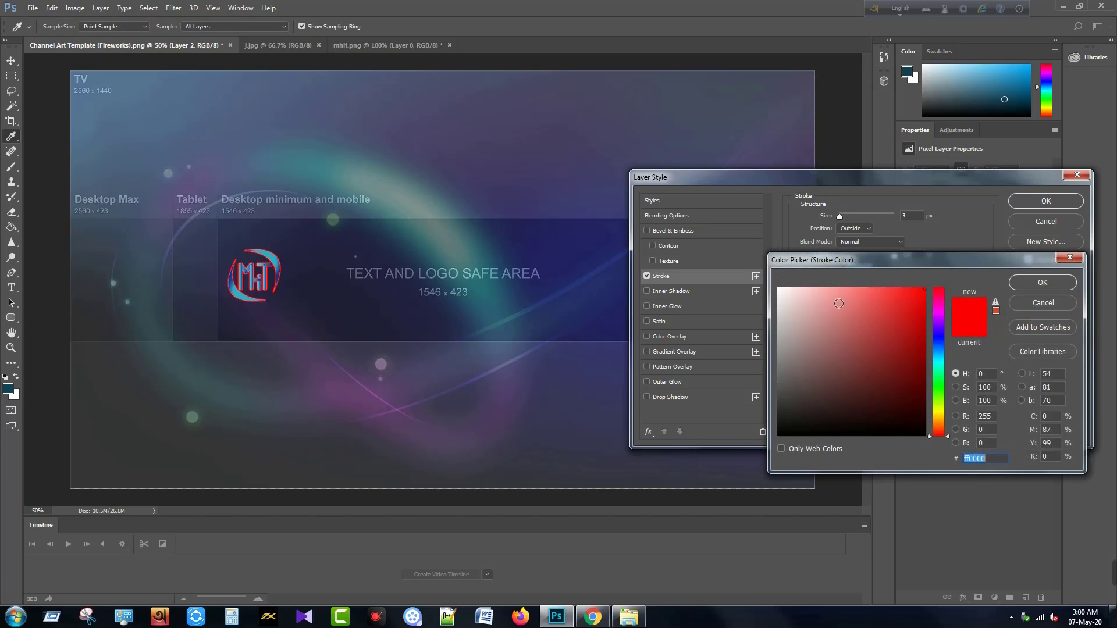
left_click(793, 291)
left_click_drag(793, 291, 768, 285)
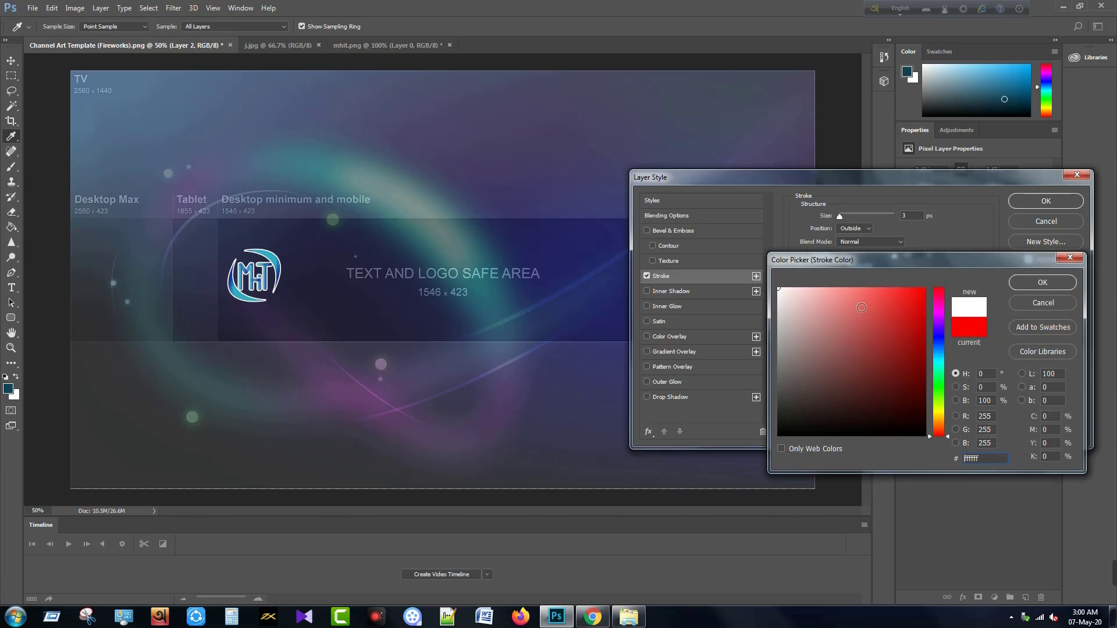
left_click(1038, 284)
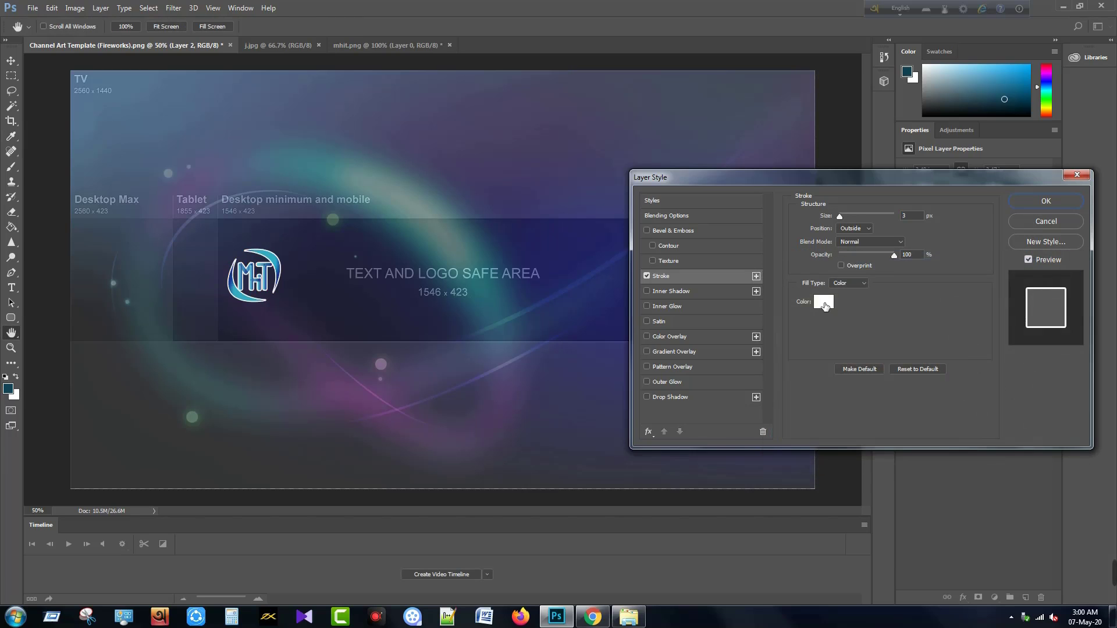
left_click(827, 307)
type("ff0000")
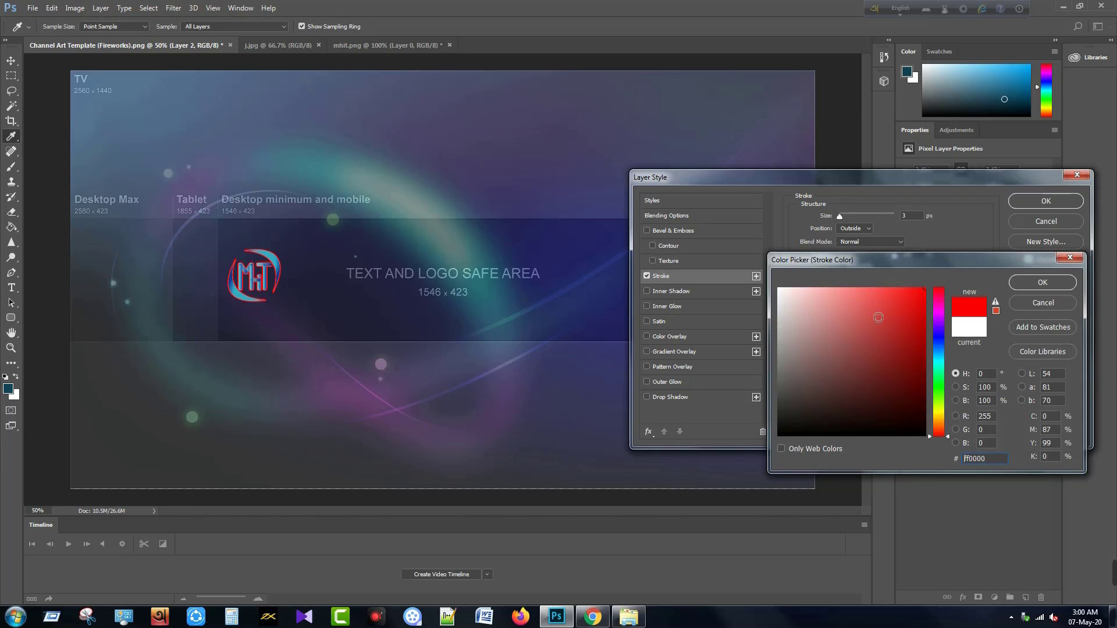
key("Return")
key("Return")
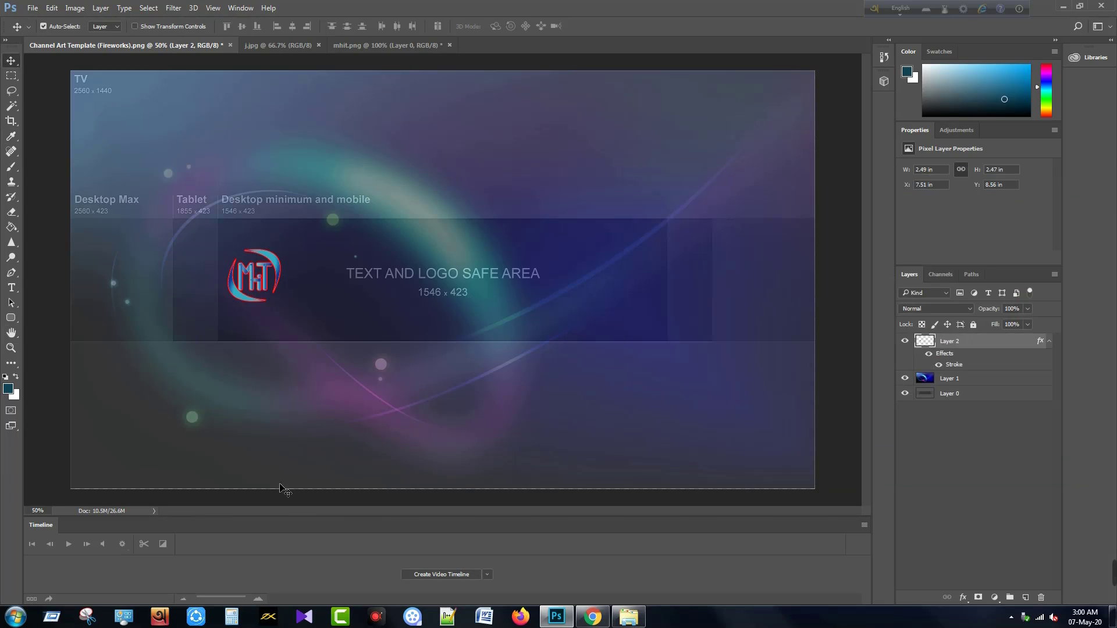
left_click(12, 288)
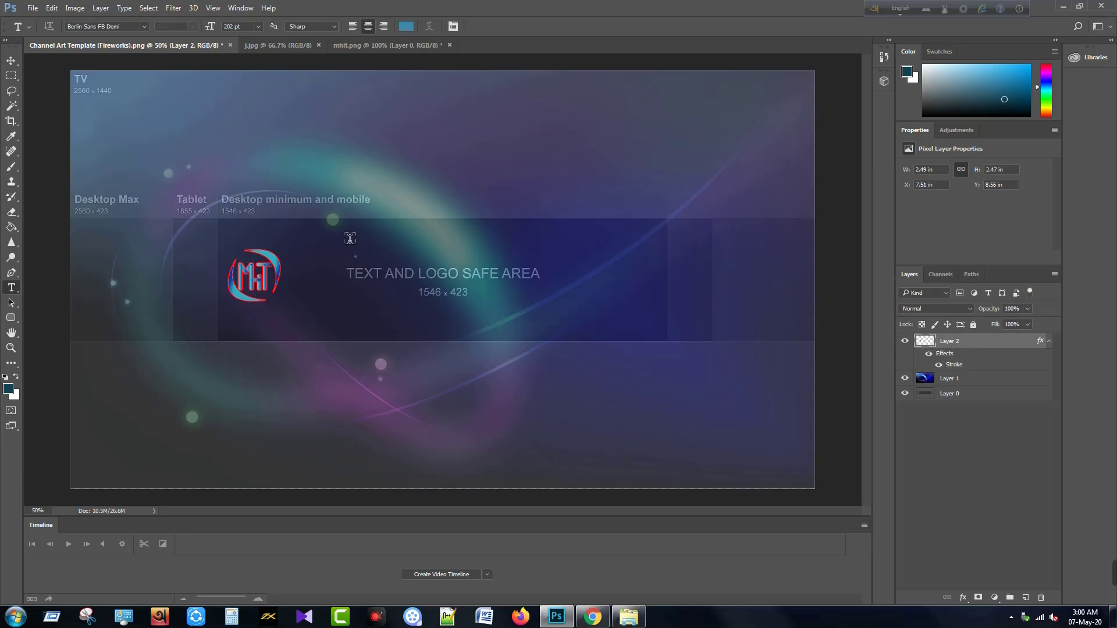
Type the title 'MHIT FIRM' on the canvas and move it beside the logo
left_click(332, 249)
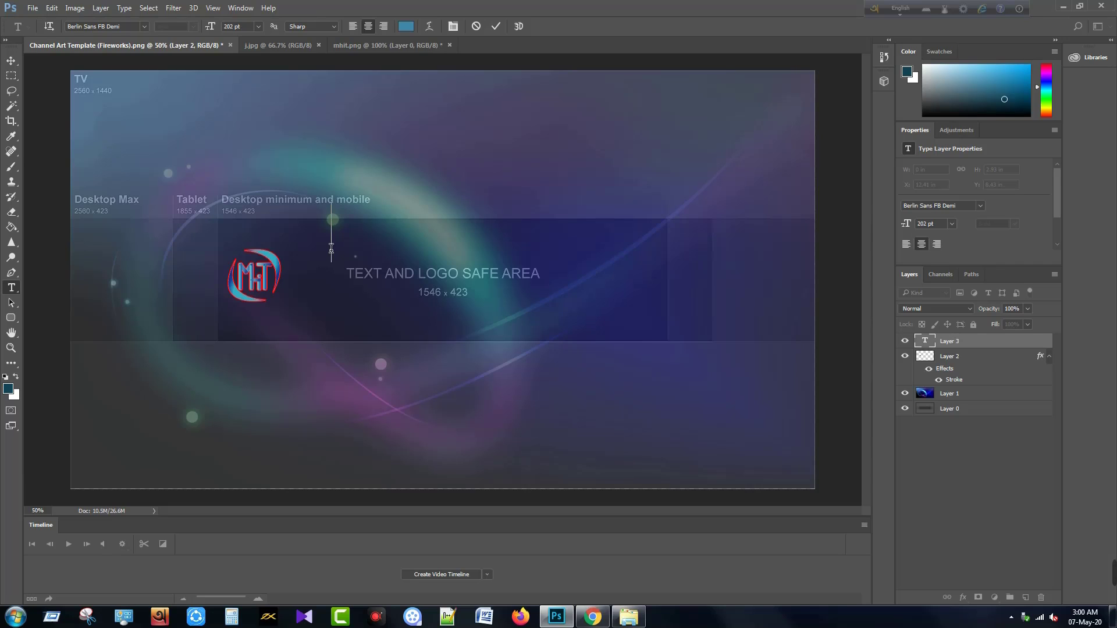
type("MHIT FIR")
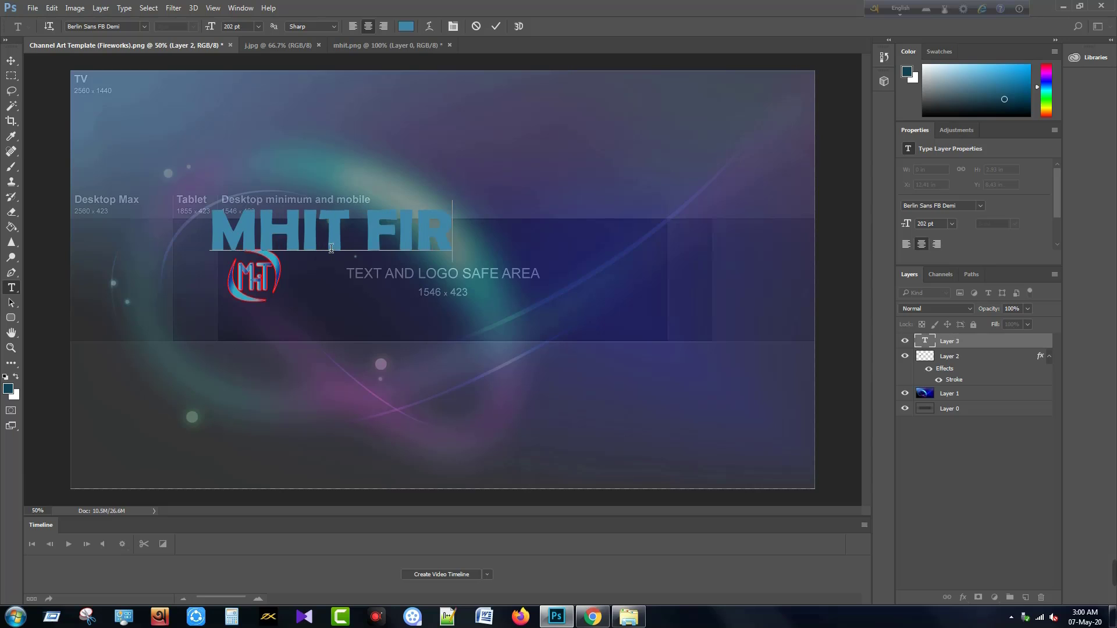
type("M")
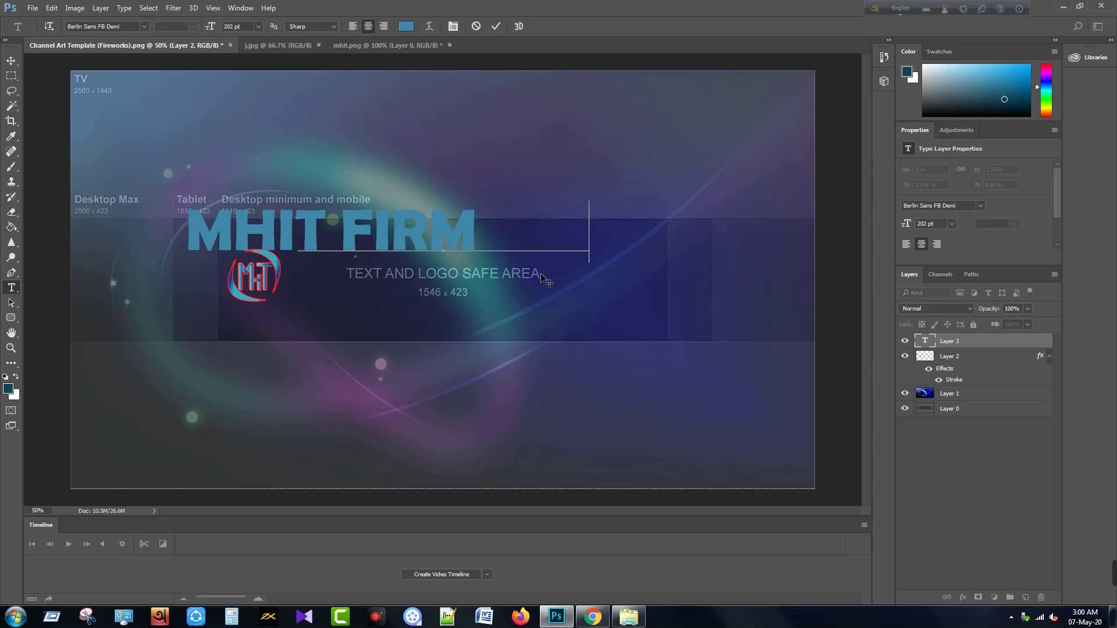
left_click_drag(433, 281, 569, 302)
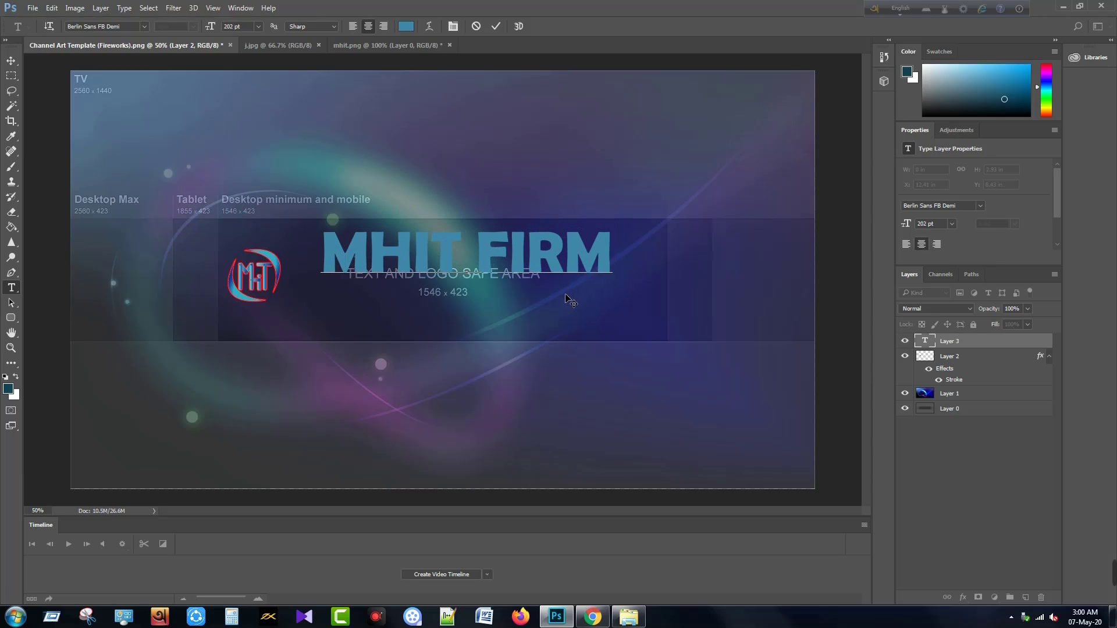
left_click(144, 26)
key("Escape")
key("ctrl+a")
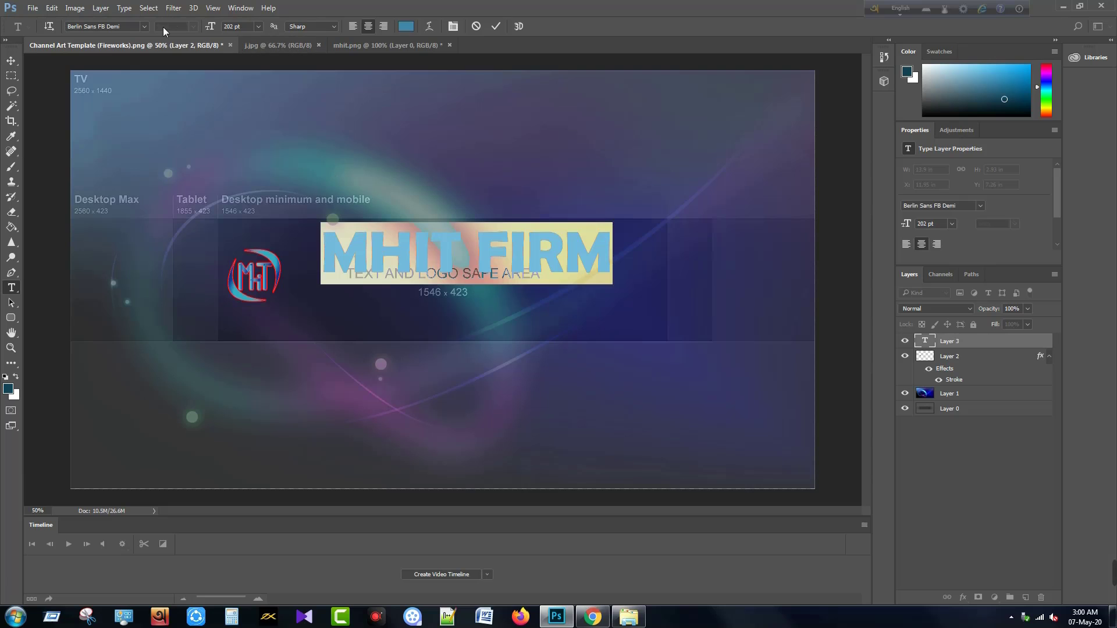
Set the title to Bernard MT Condensed, enlarge it to about 227 pt, and commit it
left_click(144, 26)
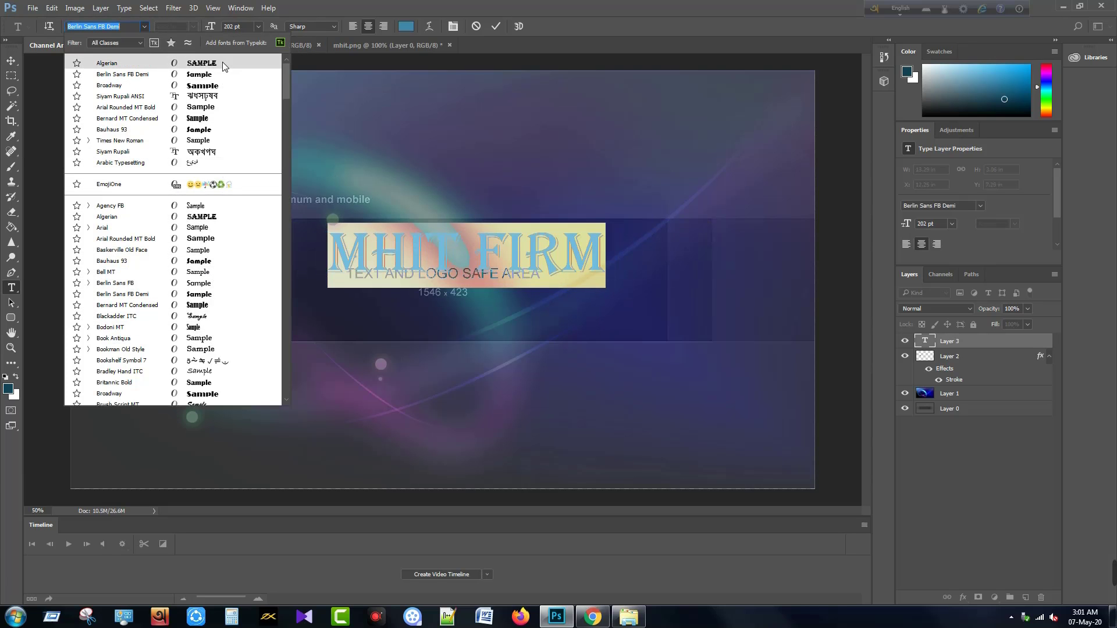
left_click(214, 118)
left_click(418, 235)
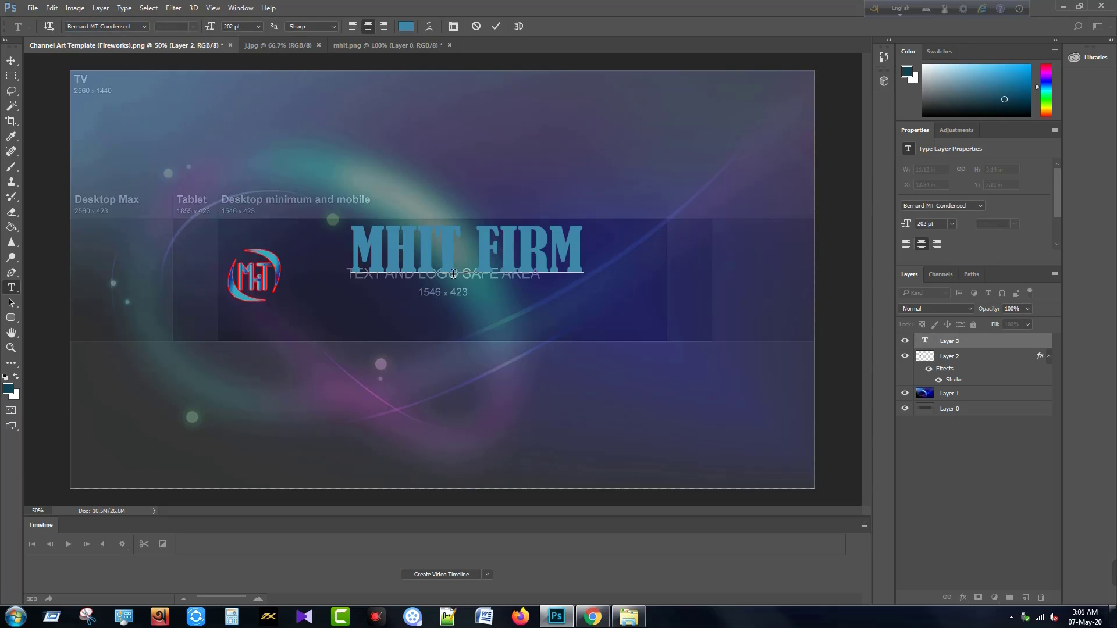
mouse_move(583, 290)
left_mouse_down()
mouse_move(677, 296)
mouse_move(652, 293)
left_mouse_up()
left_click_drag(579, 254, 551, 260)
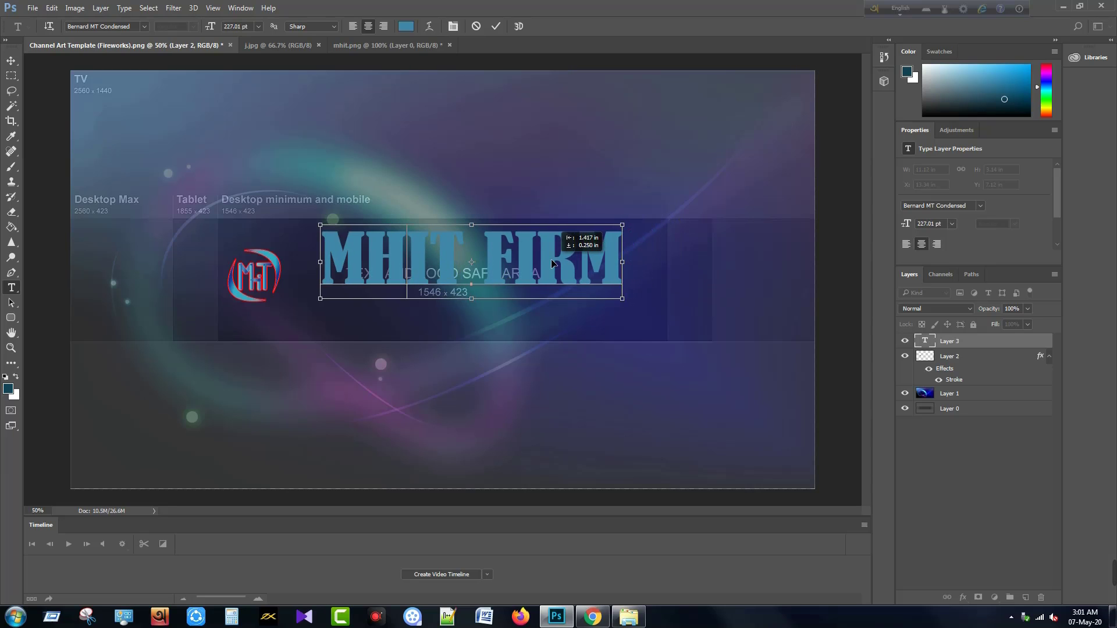
key("ctrl+Return")
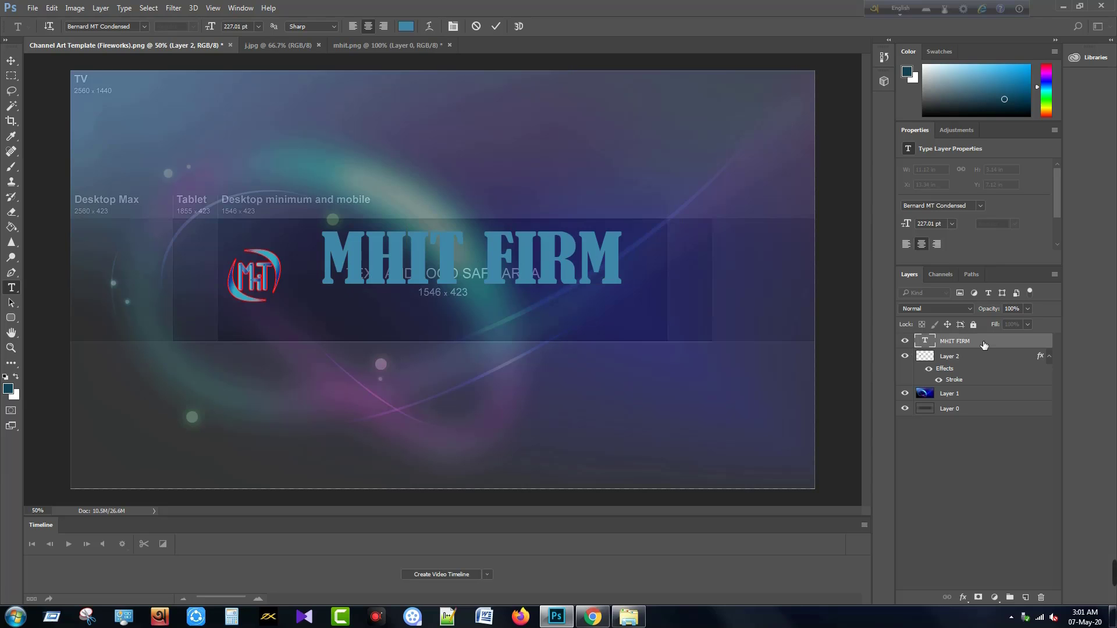
Add a red Stroke layer style to the MHIT FIRM title layer
right_click(983, 343)
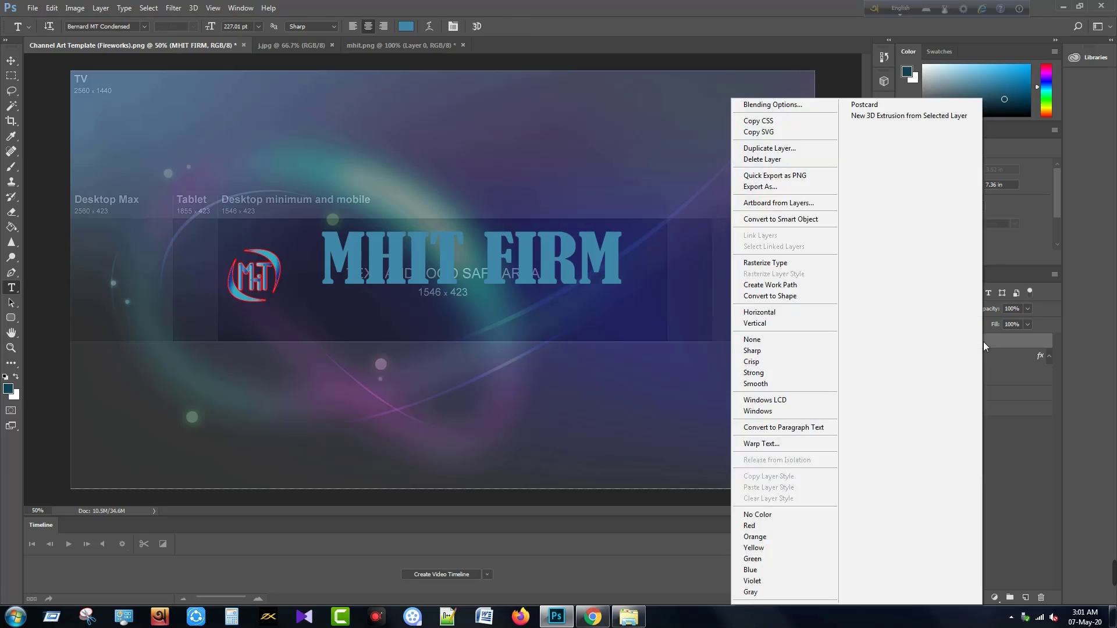
left_click(779, 106)
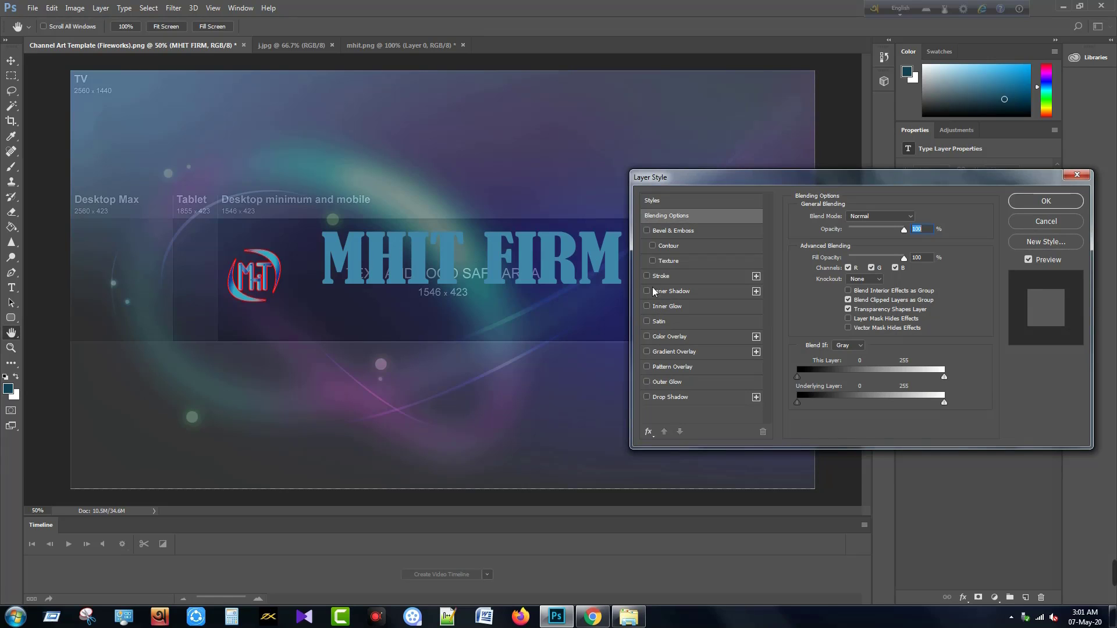
left_click(647, 276)
left_click(1046, 202)
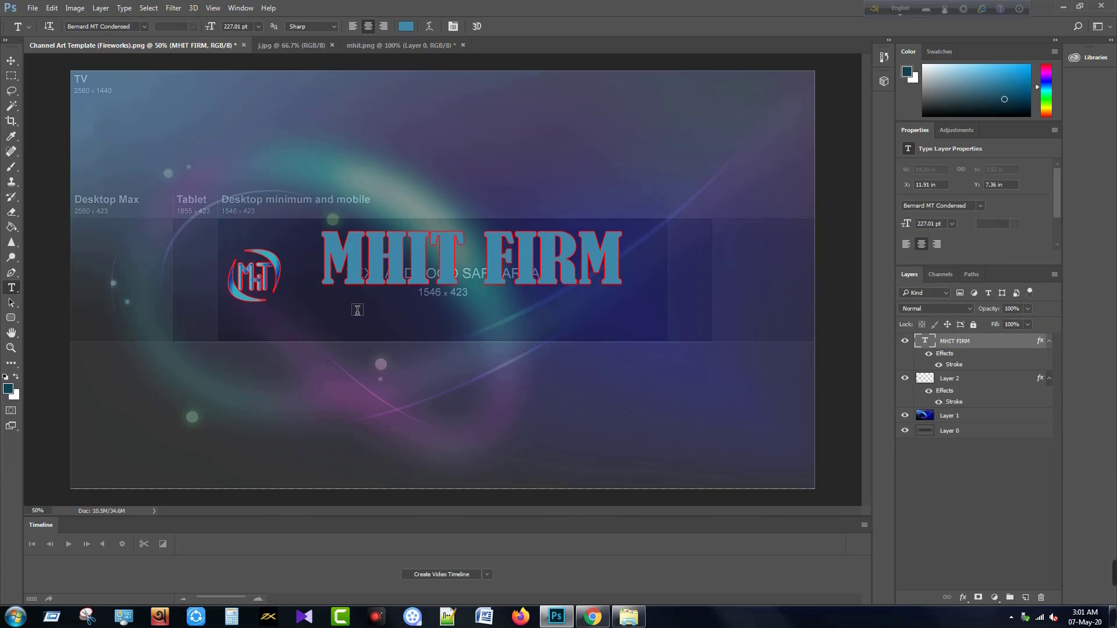
Type 'অনলাইন ইনকাম শিখুন' in Siyam Rupali ANSI below the title using Bengali input
left_click(329, 303)
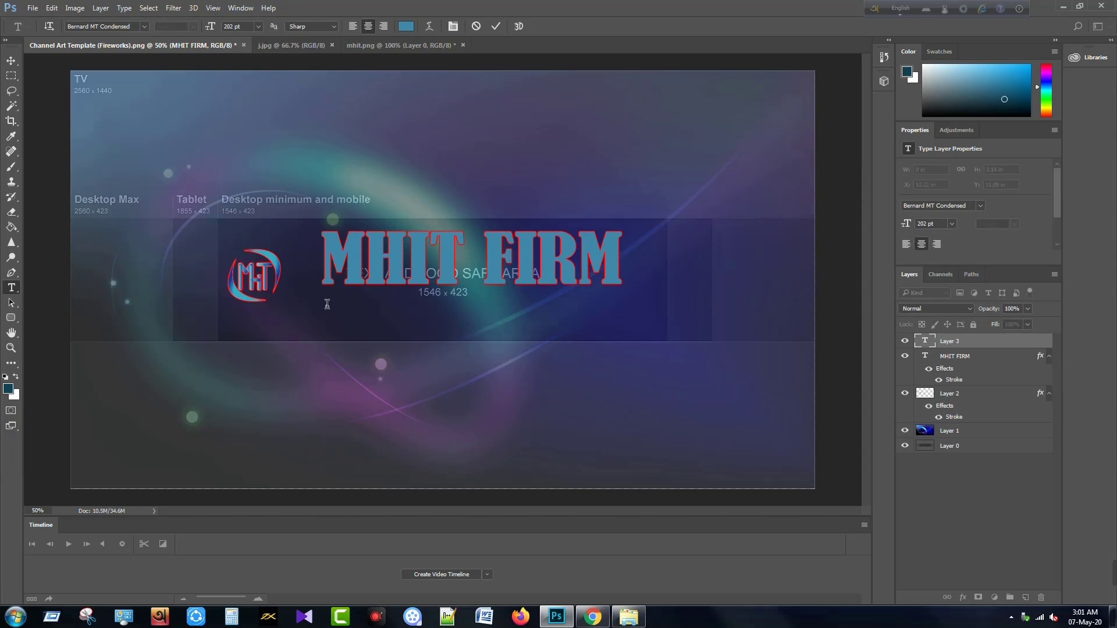
left_click(146, 28)
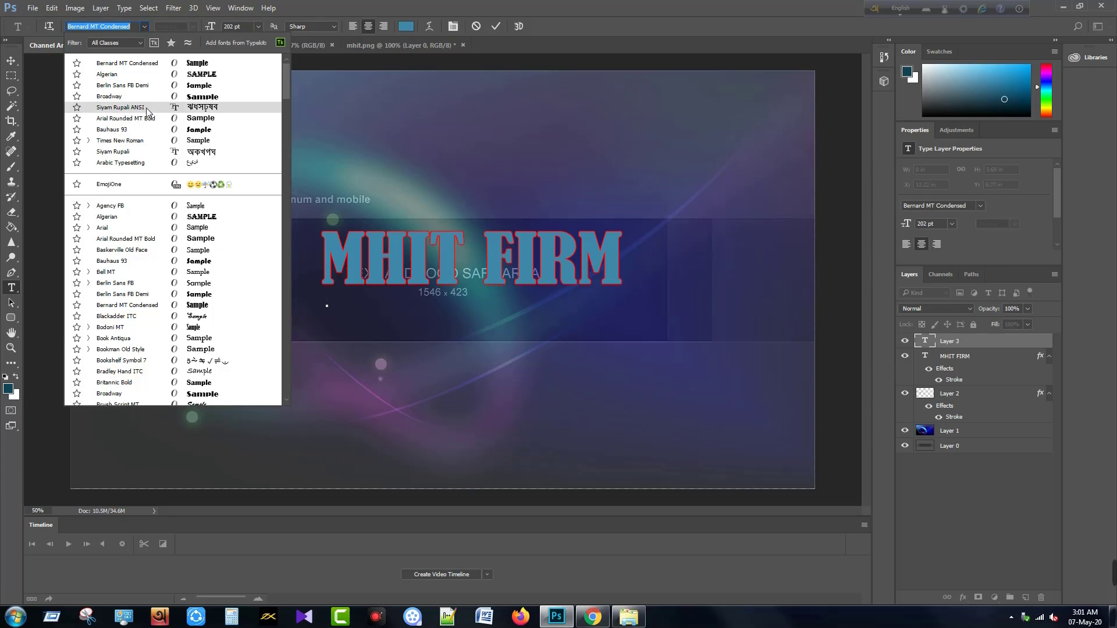
left_click(120, 107)
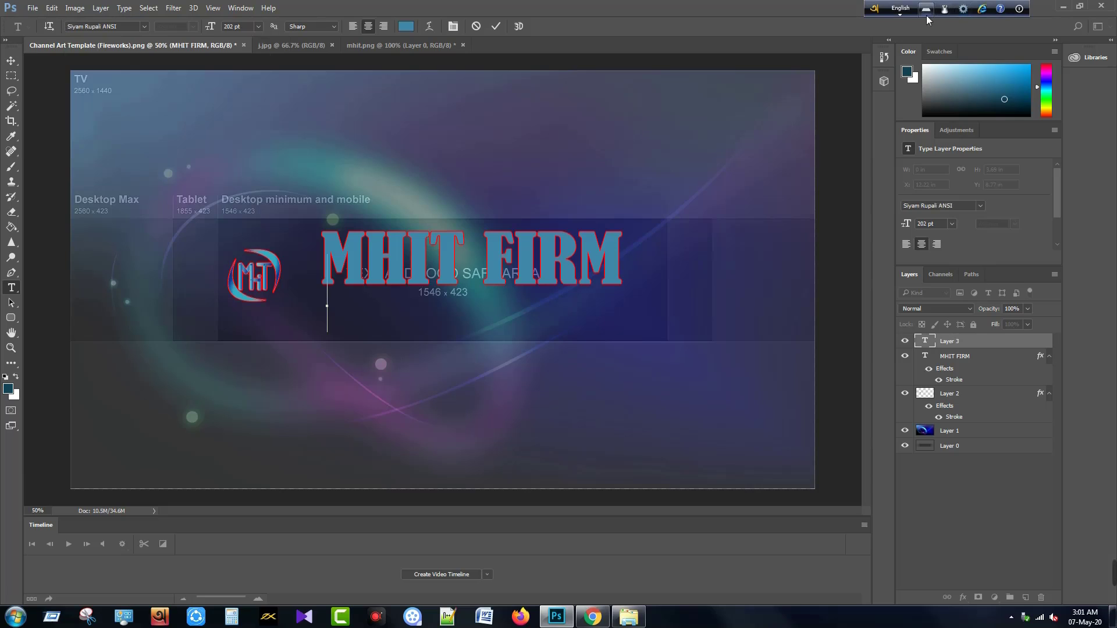
left_click(900, 8)
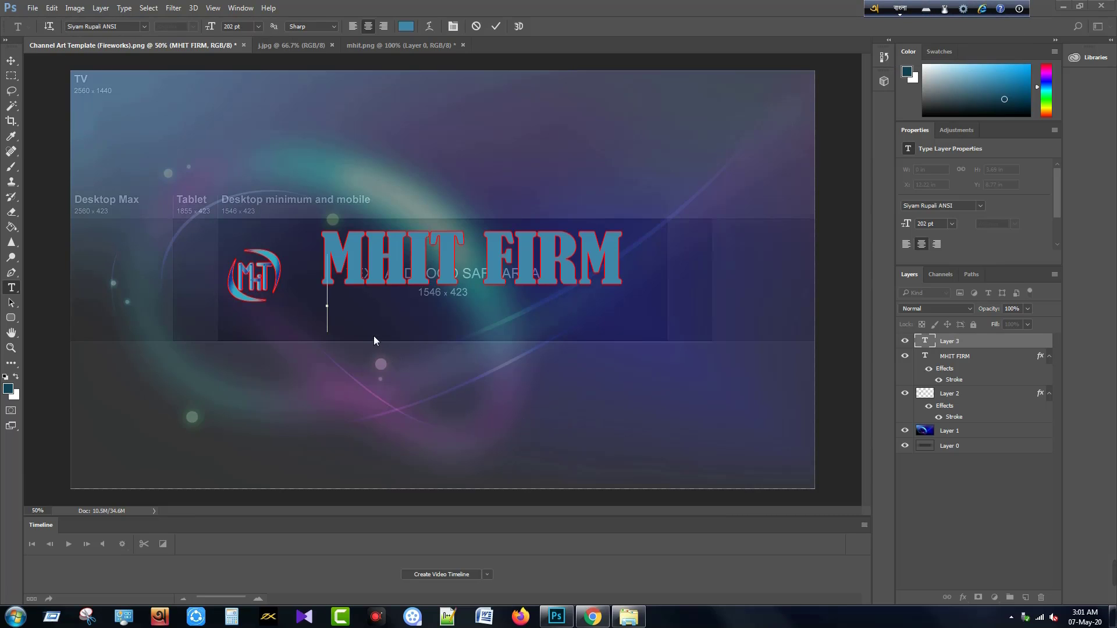
type("অনলাইন ইনকাম")
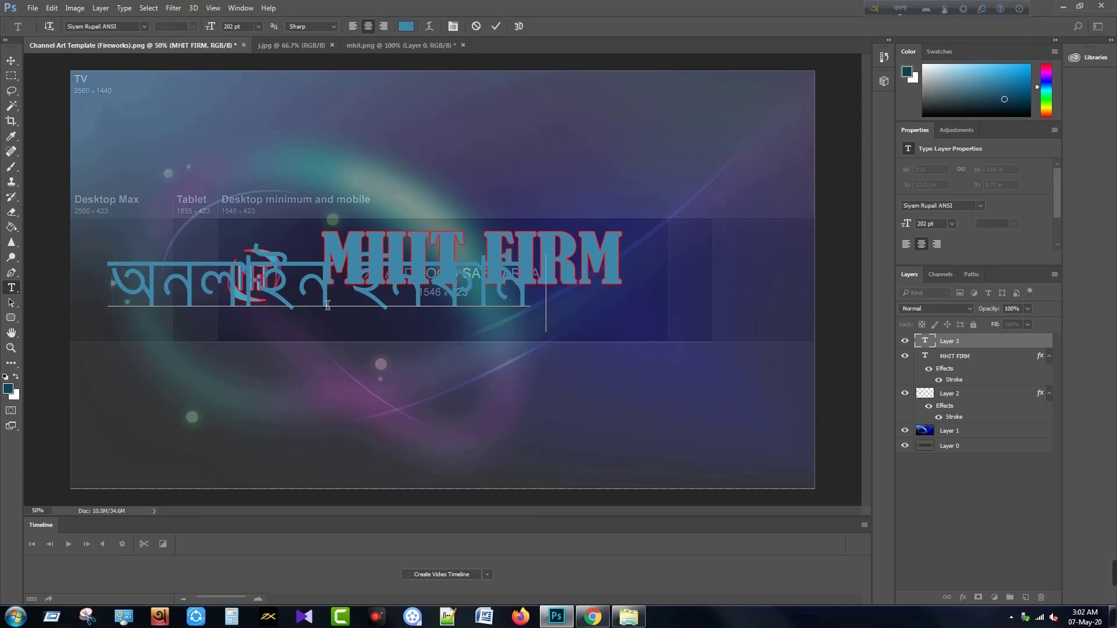
type("sIKHUN")
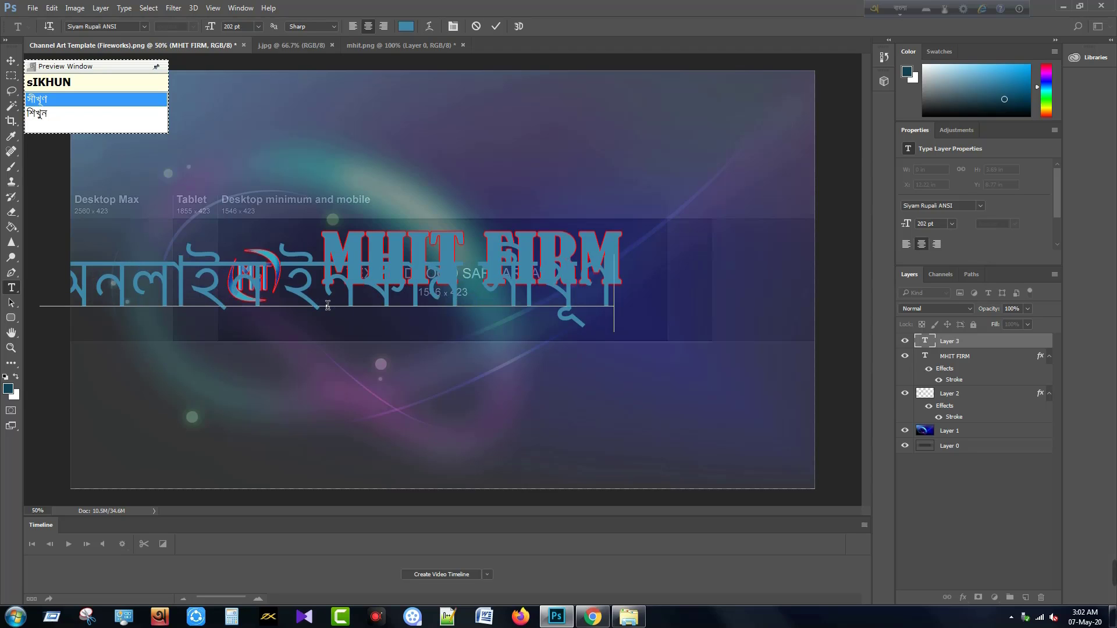
key("Down")
Scale the Bengali subtitle down to about 102 pt under the title and commit it
key("ctrl")
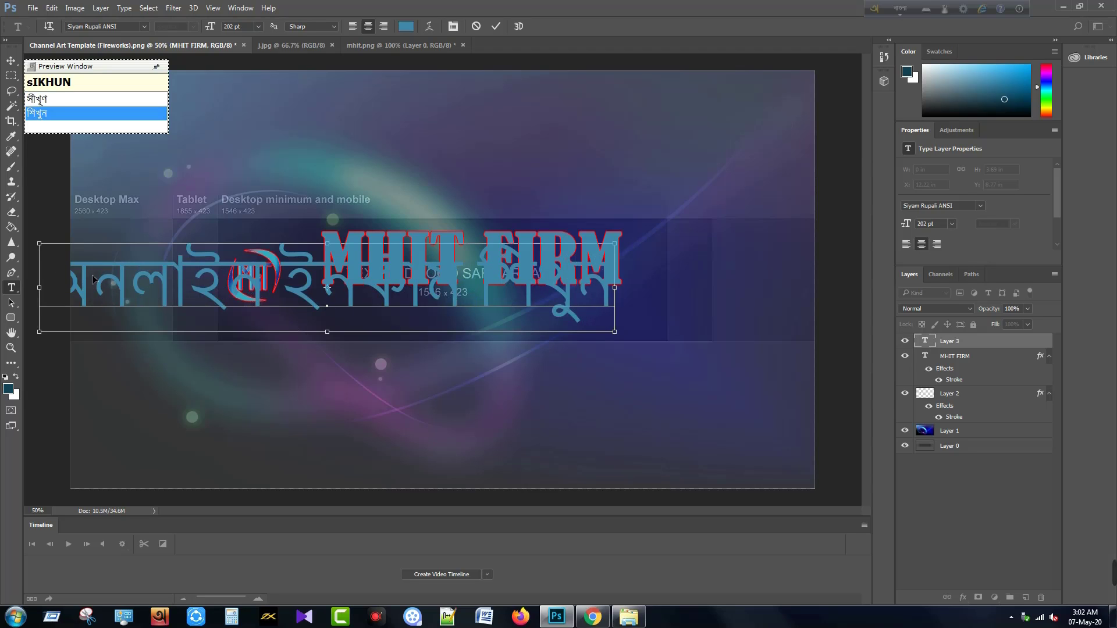
left_click_drag(39, 245, 333, 282)
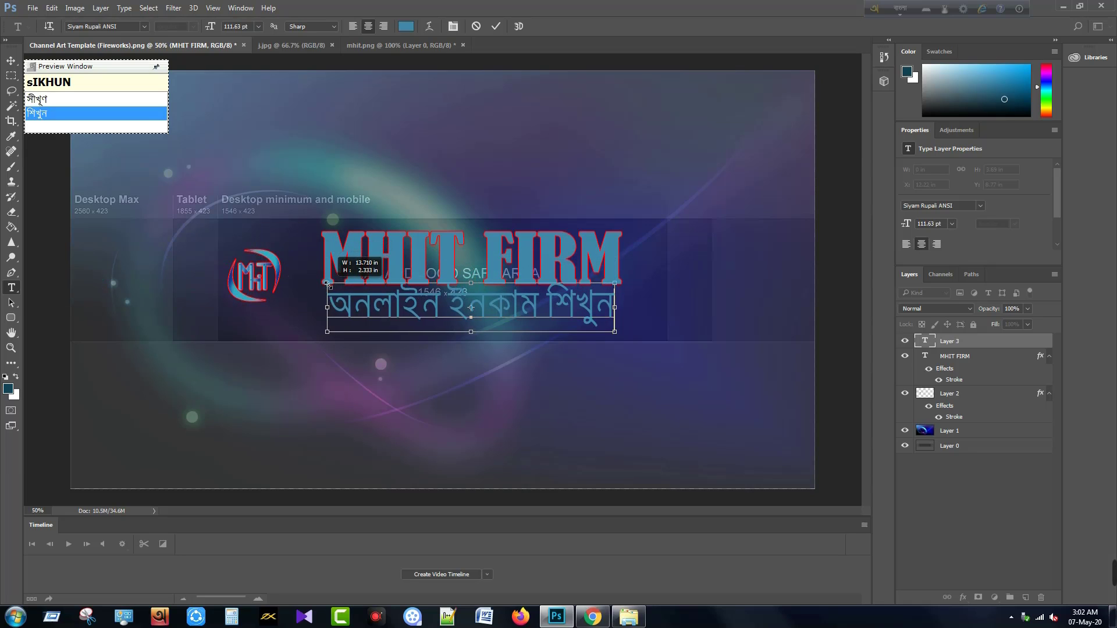
left_click_drag(332, 281, 328, 284)
mouse_move(616, 331)
left_mouse_down()
mouse_move(617, 319)
mouse_move(621, 328)
left_mouse_up()
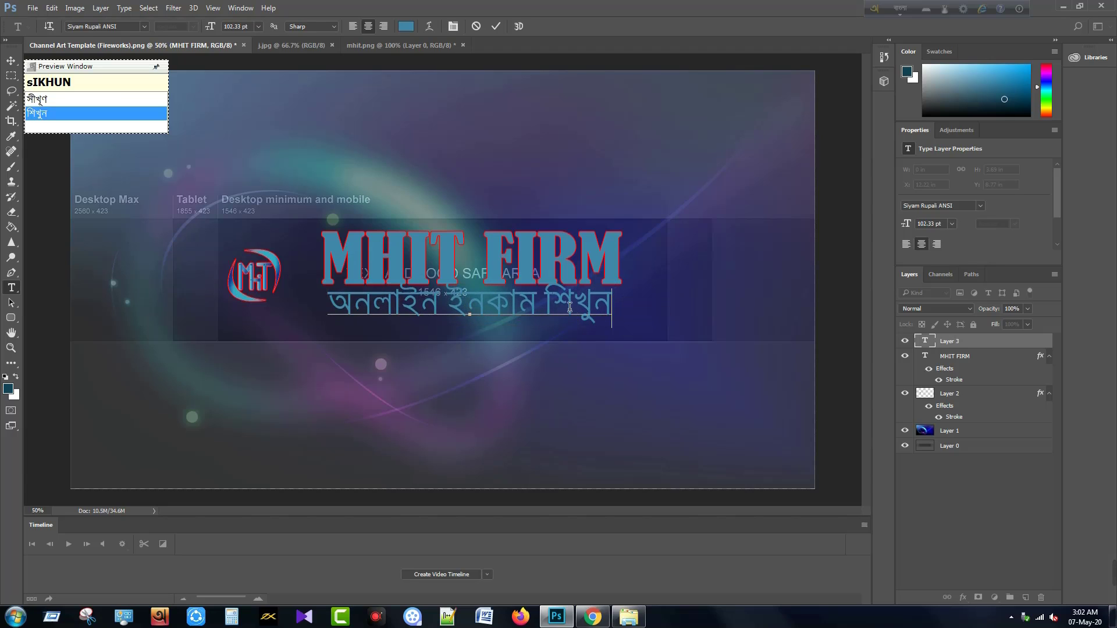
key("F12")
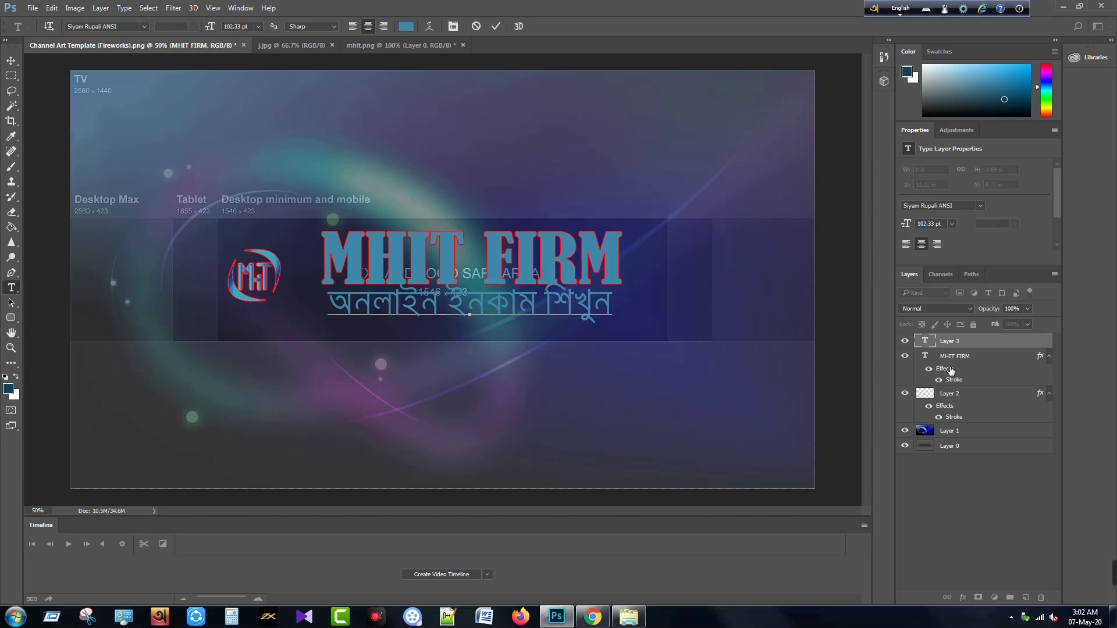
left_click(989, 346)
Add a red Stroke layer style to the Bengali subtitle
right_click(989, 346)
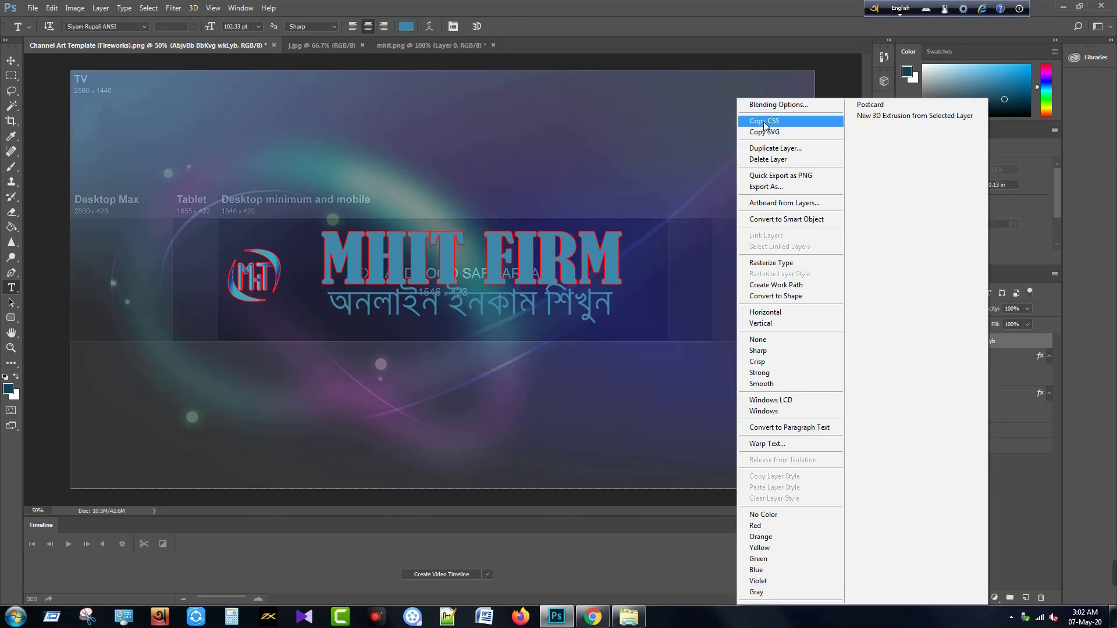
left_click(774, 107)
left_click(657, 276)
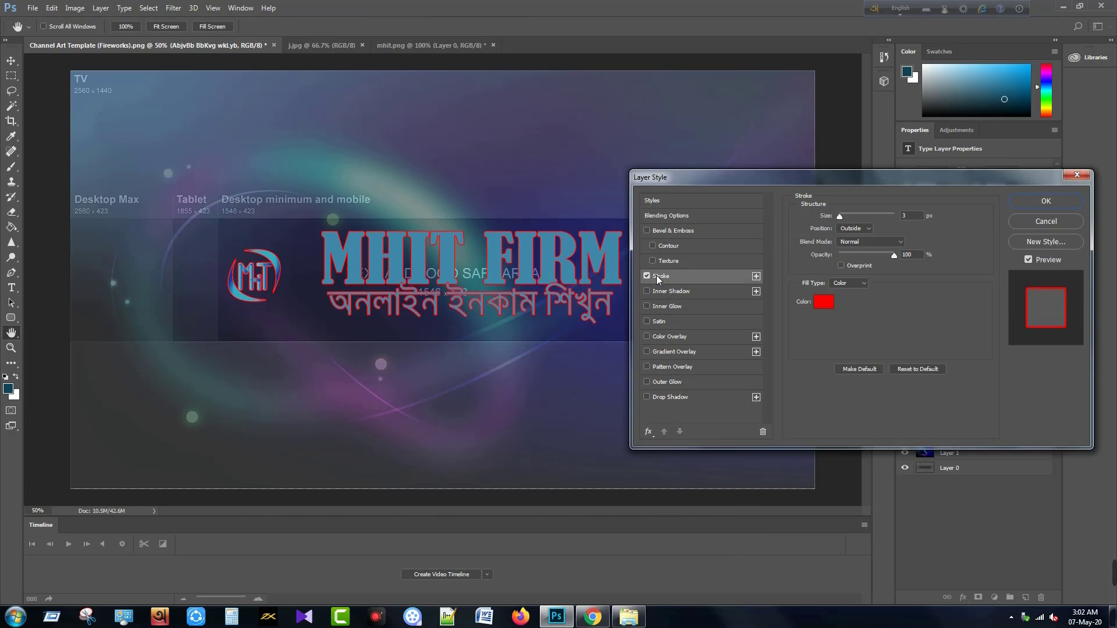
left_click(1046, 203)
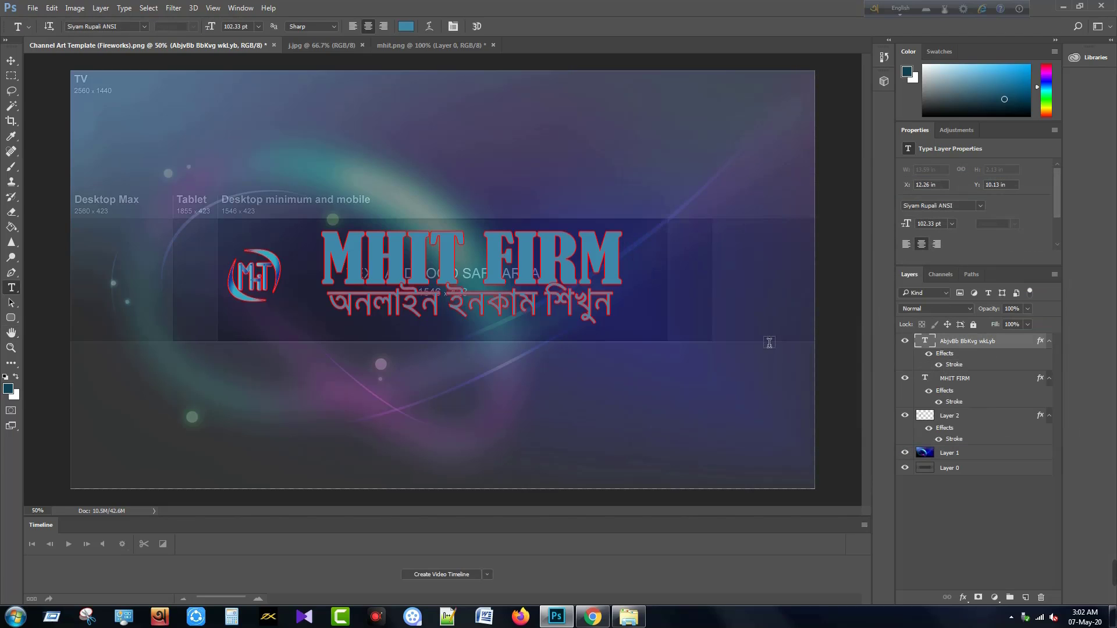
Shrink the MHIT FIRM title to about 190 pt, nudge it up, and shift the logo slightly right
left_click(409, 262)
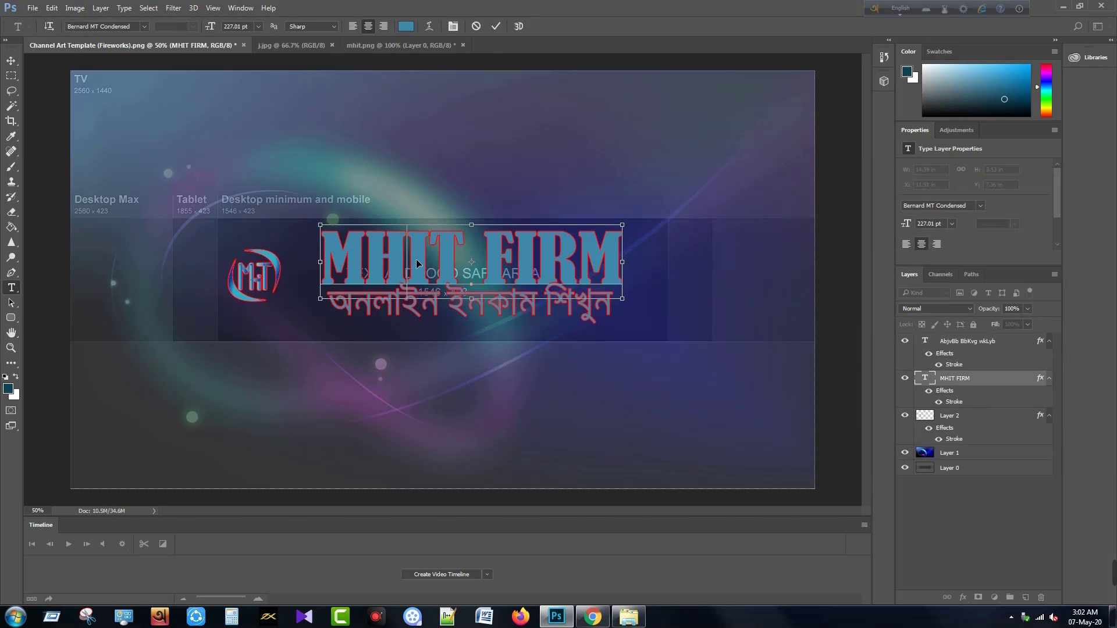
left_click_drag(623, 299, 624, 282)
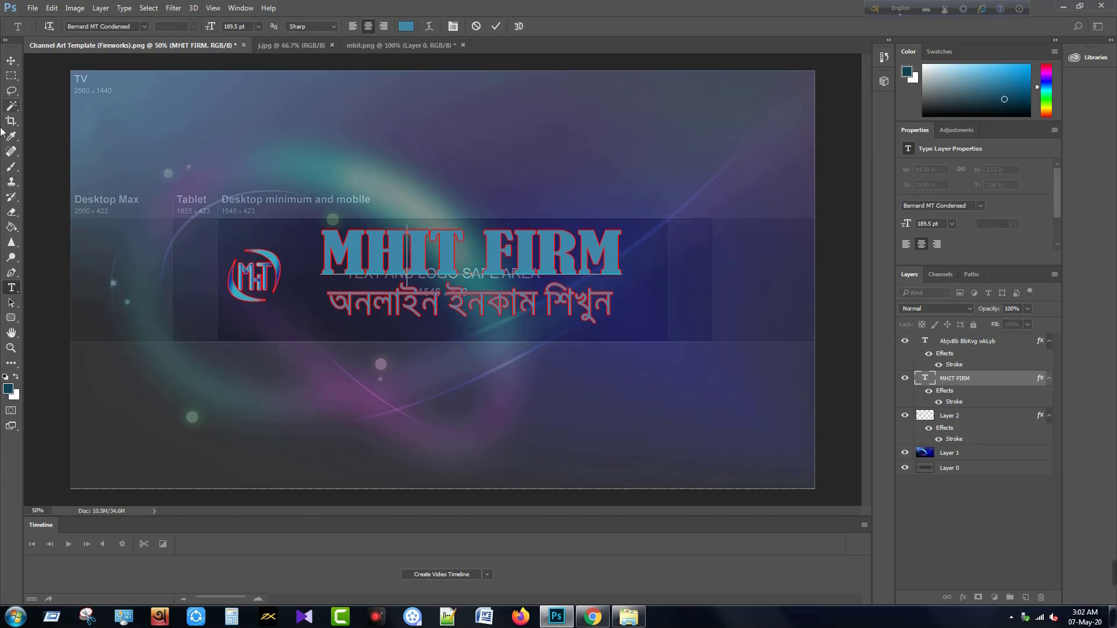
left_click(11, 61)
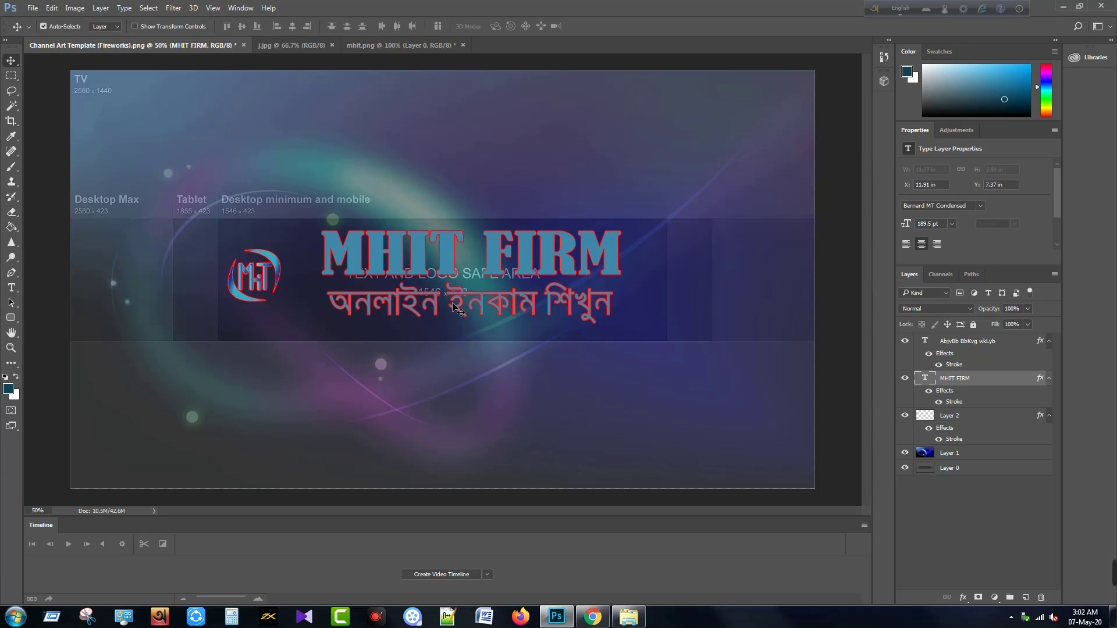
key("Up")
key("Up")
key("Up")
left_click(453, 306)
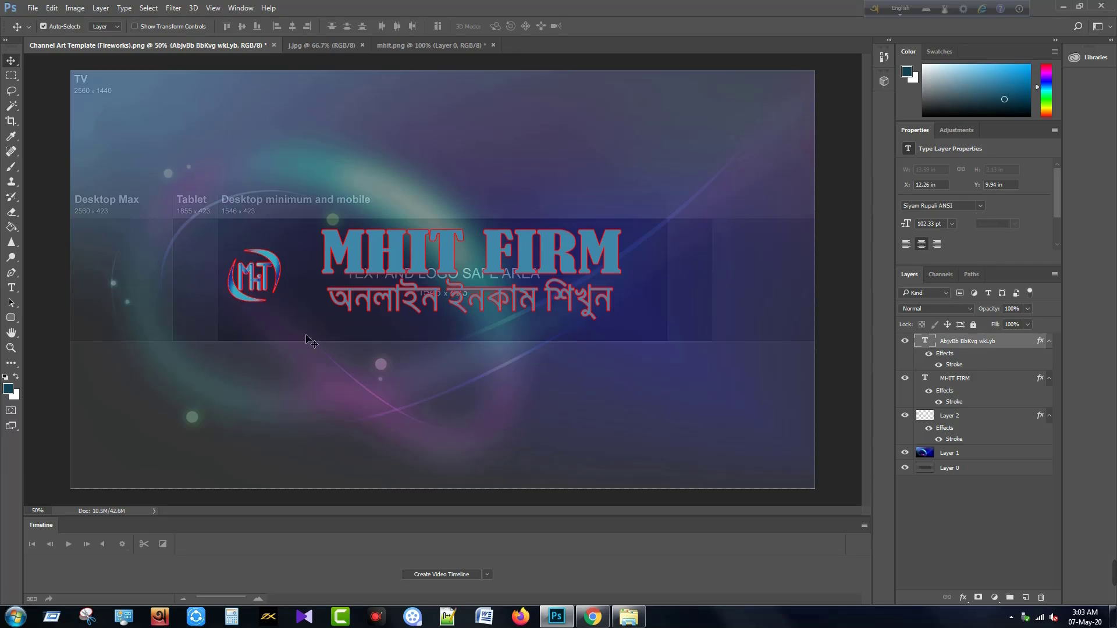
left_click_drag(266, 268, 276, 263)
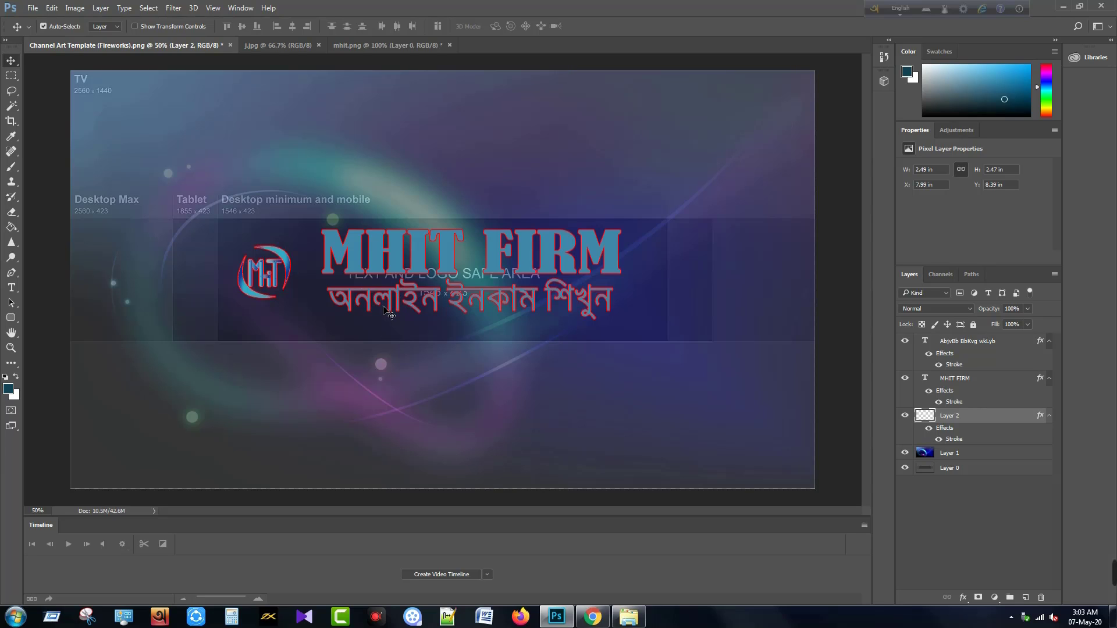
key("t")
left_click(332, 327)
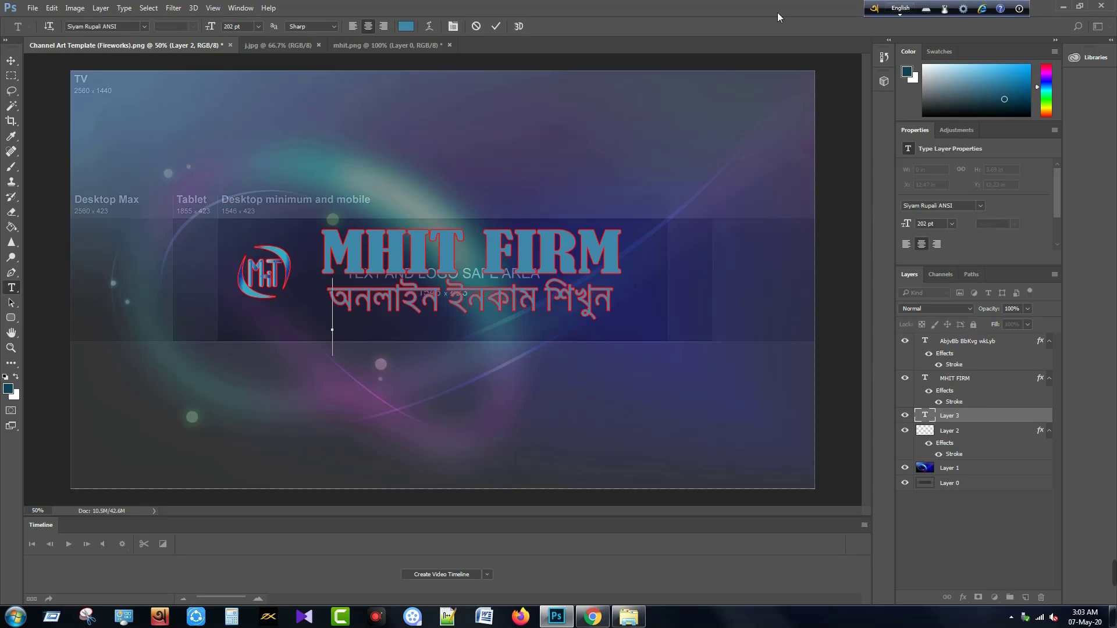
left_click(143, 26)
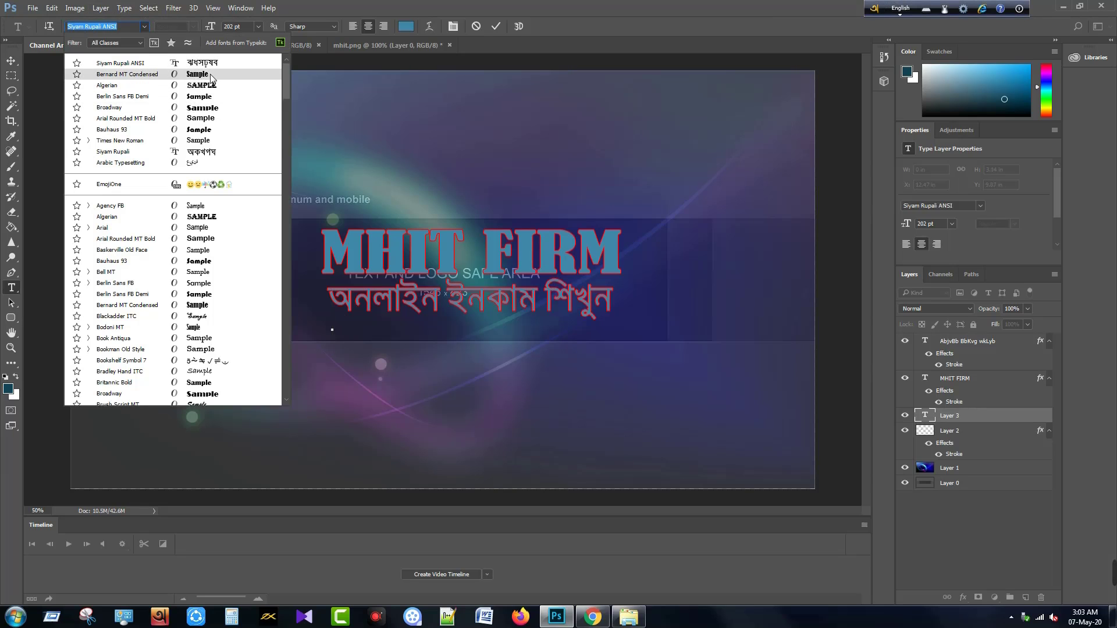
left_click(189, 74)
type("W")
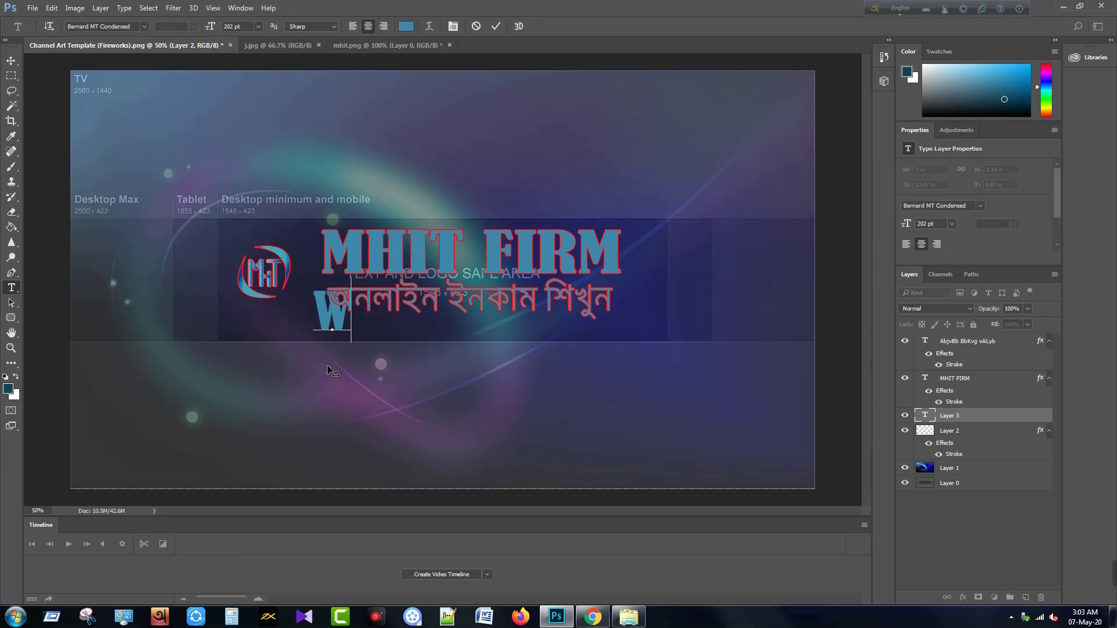
type("WW.")
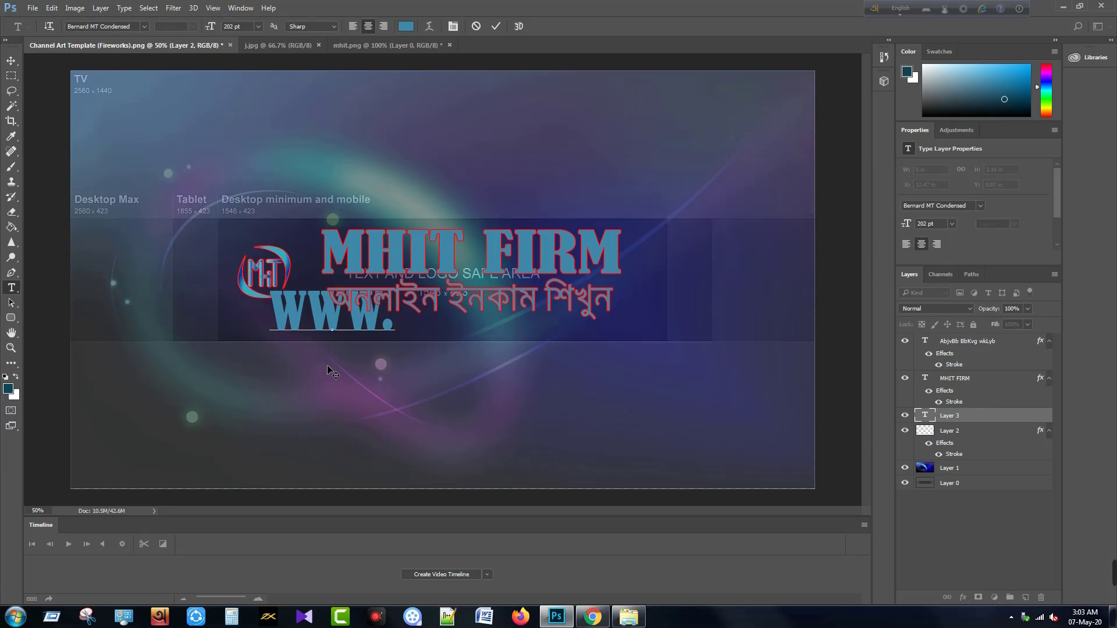
type("mhitfir")
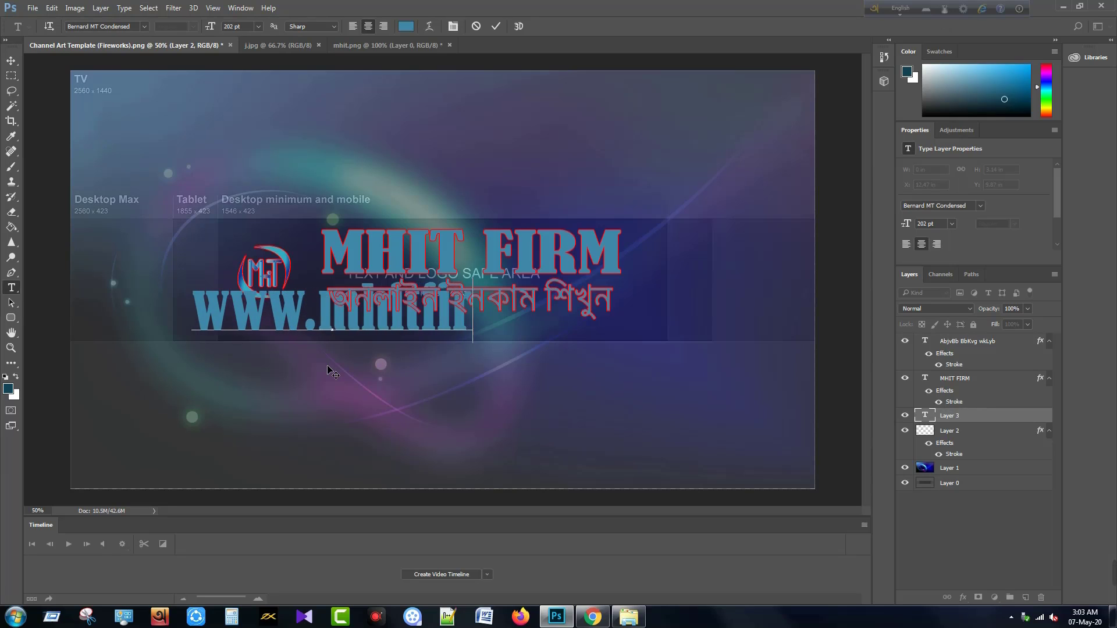
type("m.com")
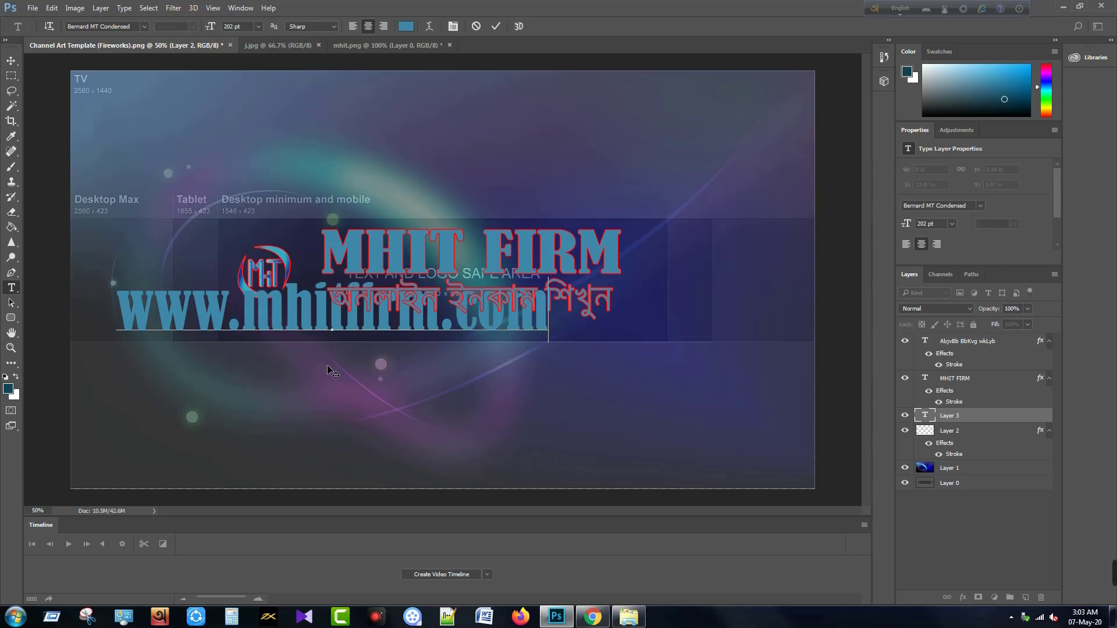
Reduce the web address to 45 pt and position it beneath the subtitle
key("ctrl+a")
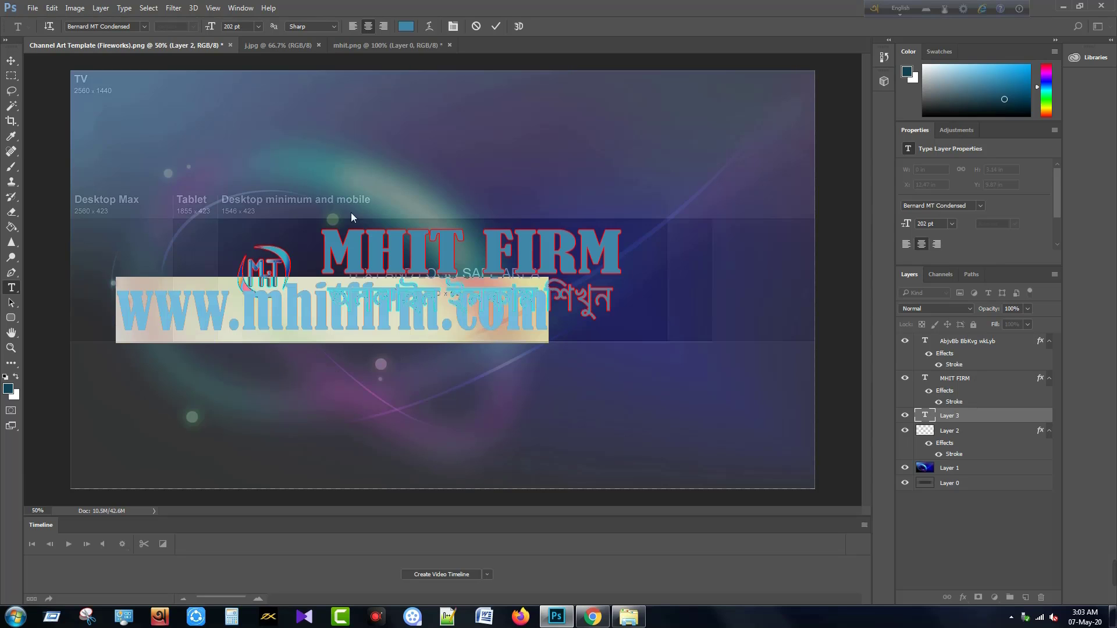
left_click_drag(210, 26, 139, 35)
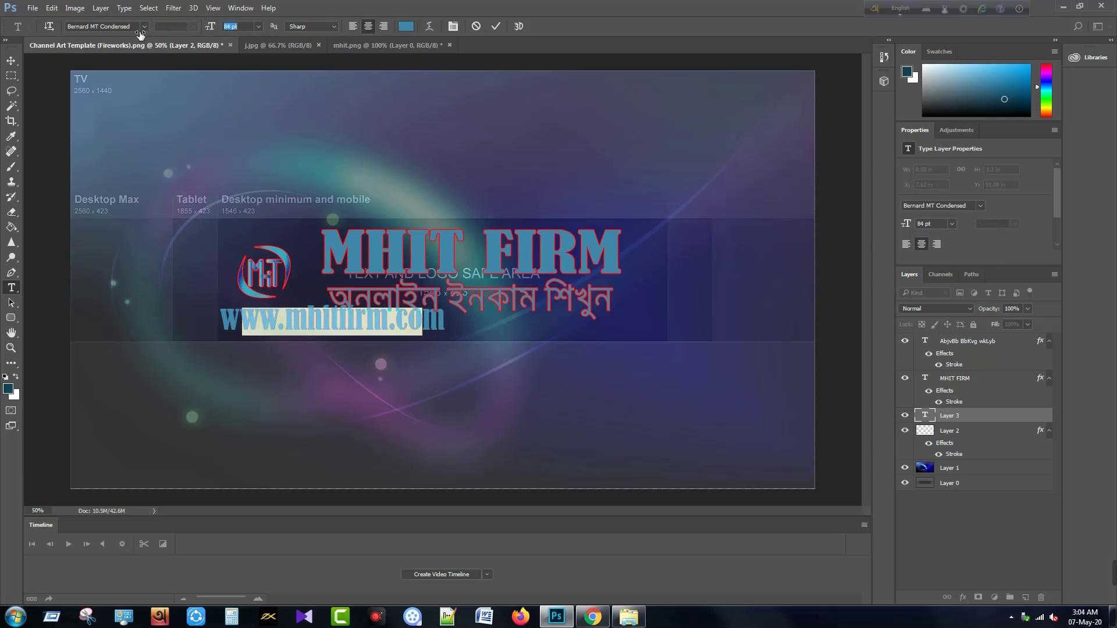
left_click_drag(347, 349, 437, 349)
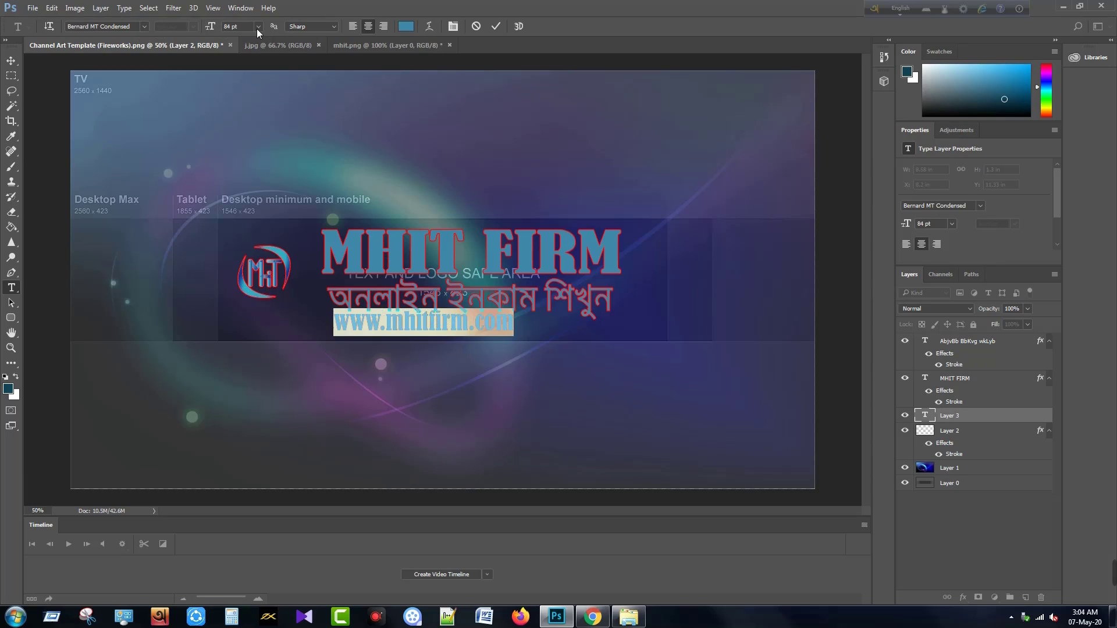
left_click_drag(213, 30, 202, 30)
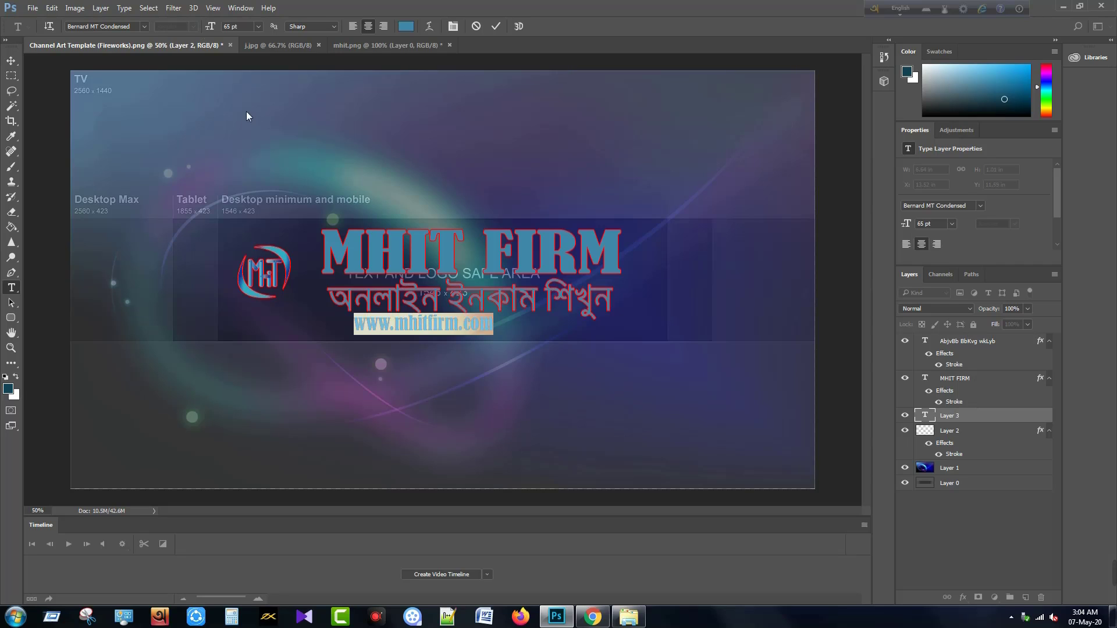
left_click_drag(215, 30, 202, 29)
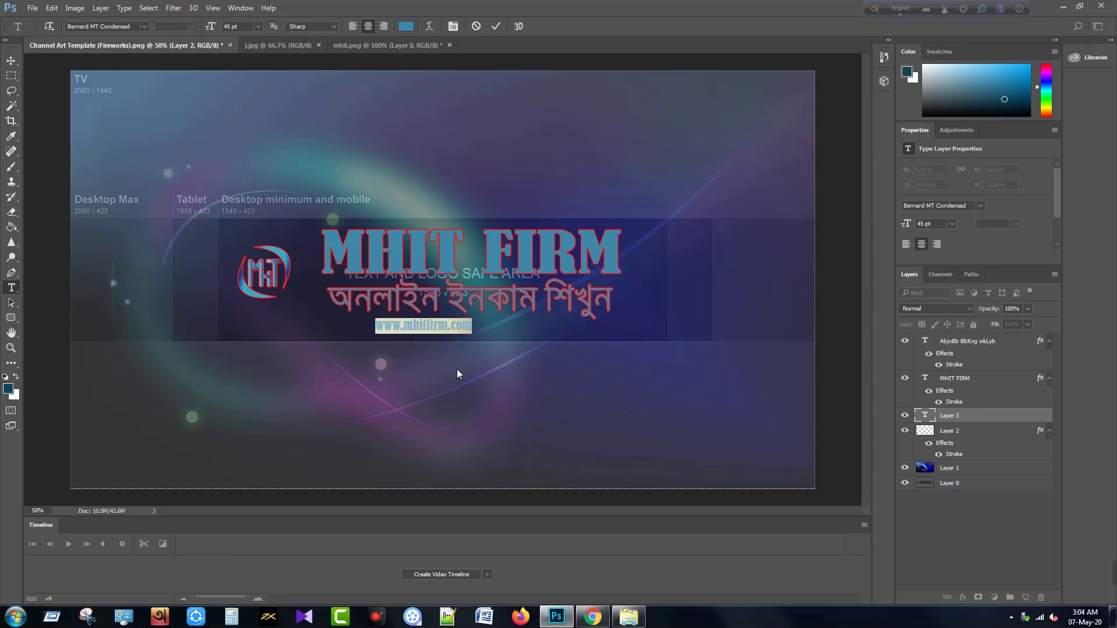
left_click_drag(420, 349, 384, 348)
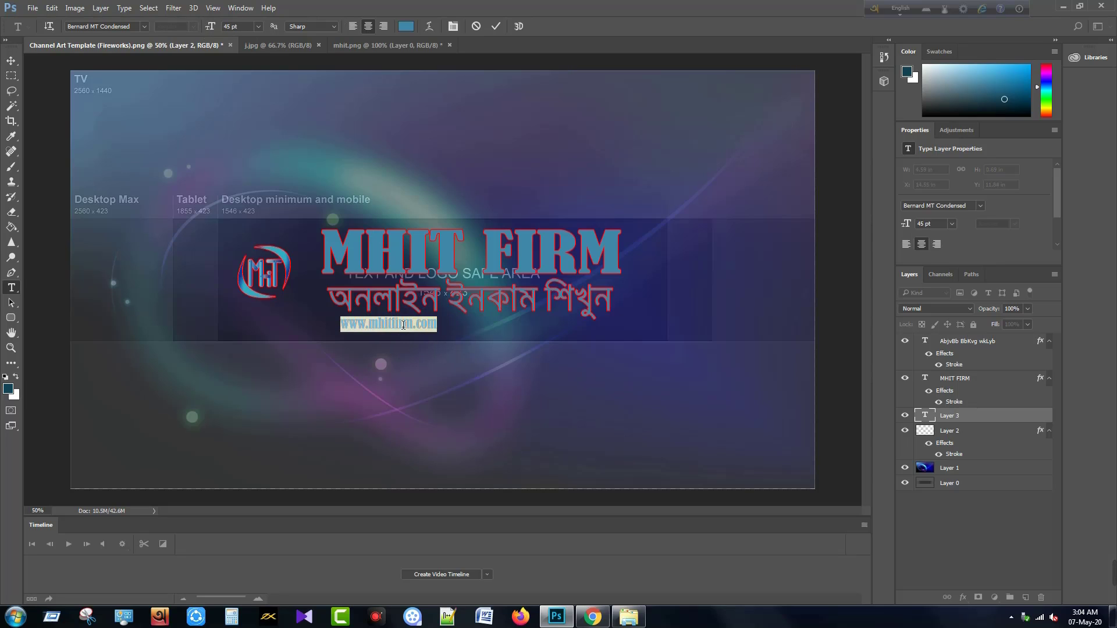
left_click(11, 60)
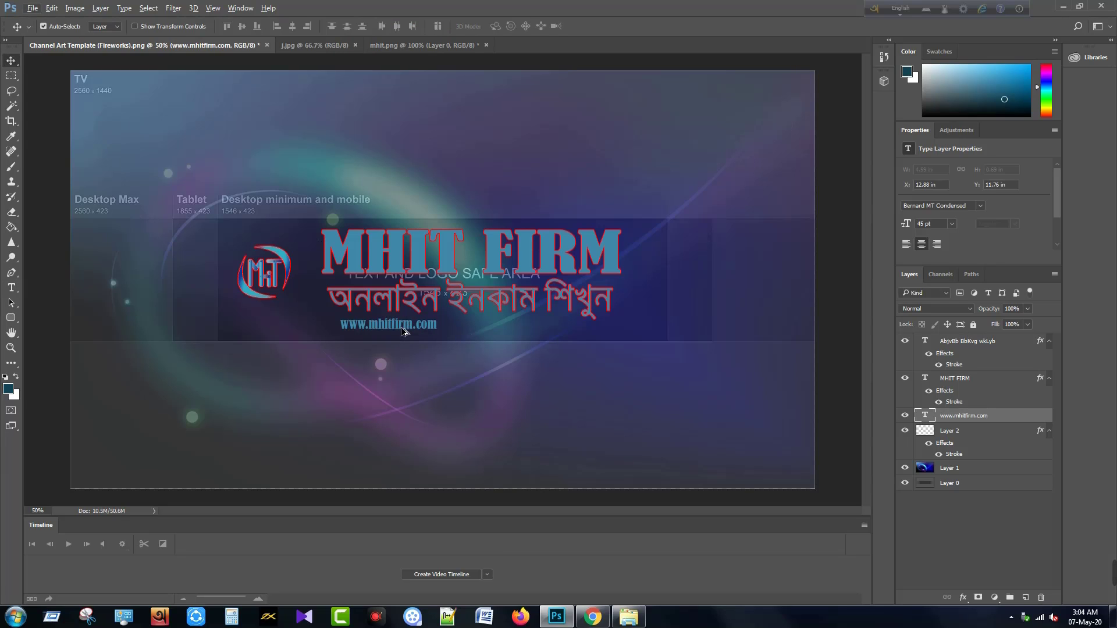
Duplicate the web address into a row of three and shrink the left copy to about 82%
left_click_drag(404, 331, 642, 332)
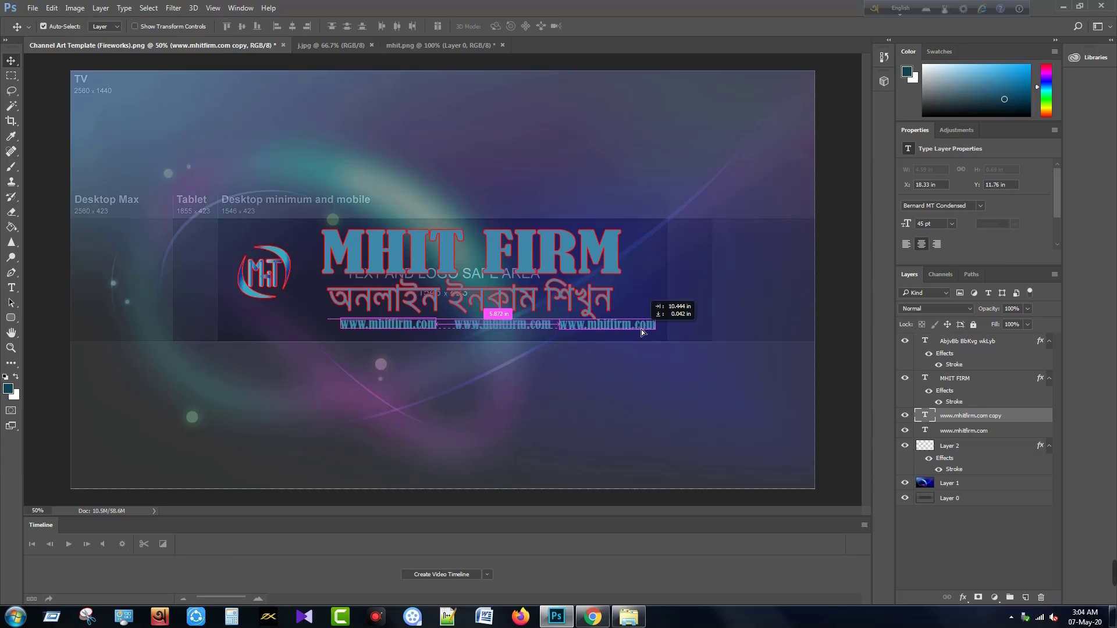
left_click_drag(642, 332, 647, 332)
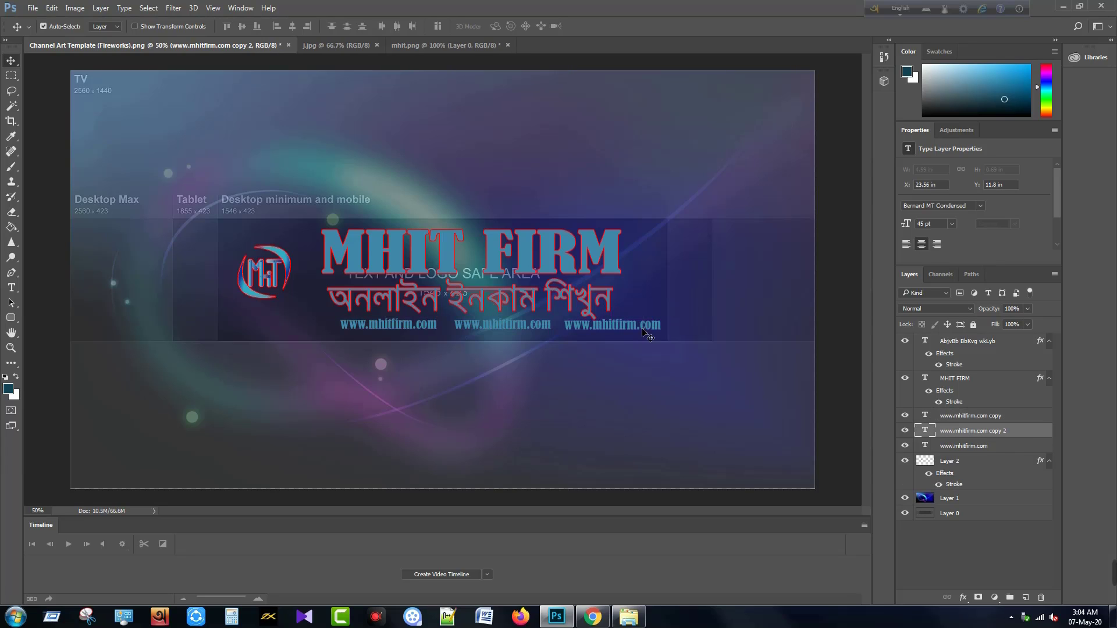
left_click(393, 329)
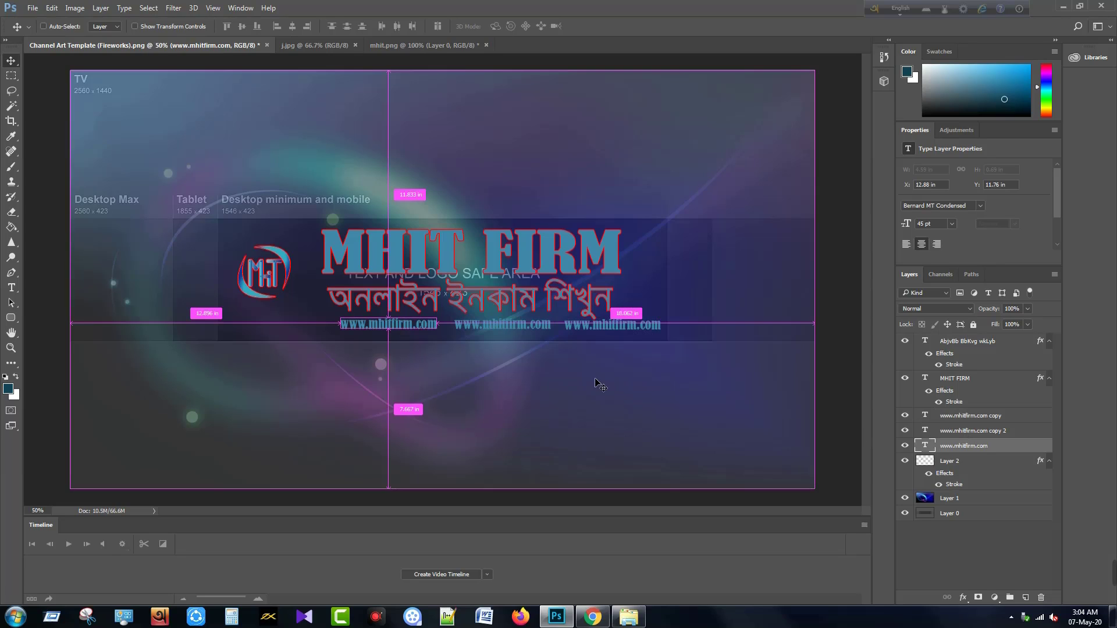
key("ctrl")
key("ctrl+t")
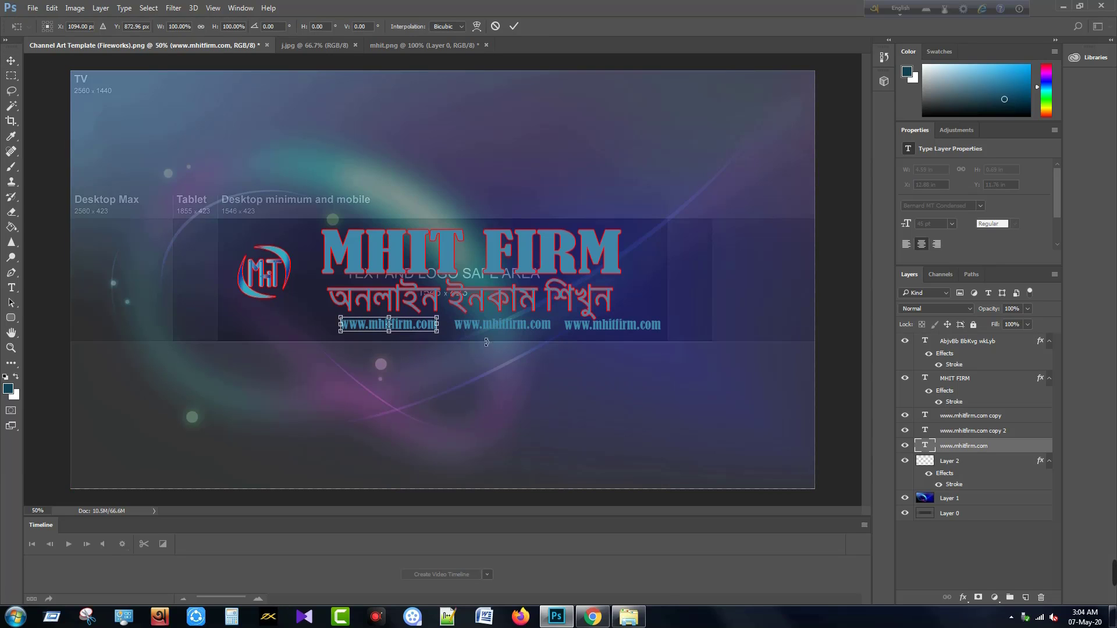
left_click_drag(437, 319, 420, 320)
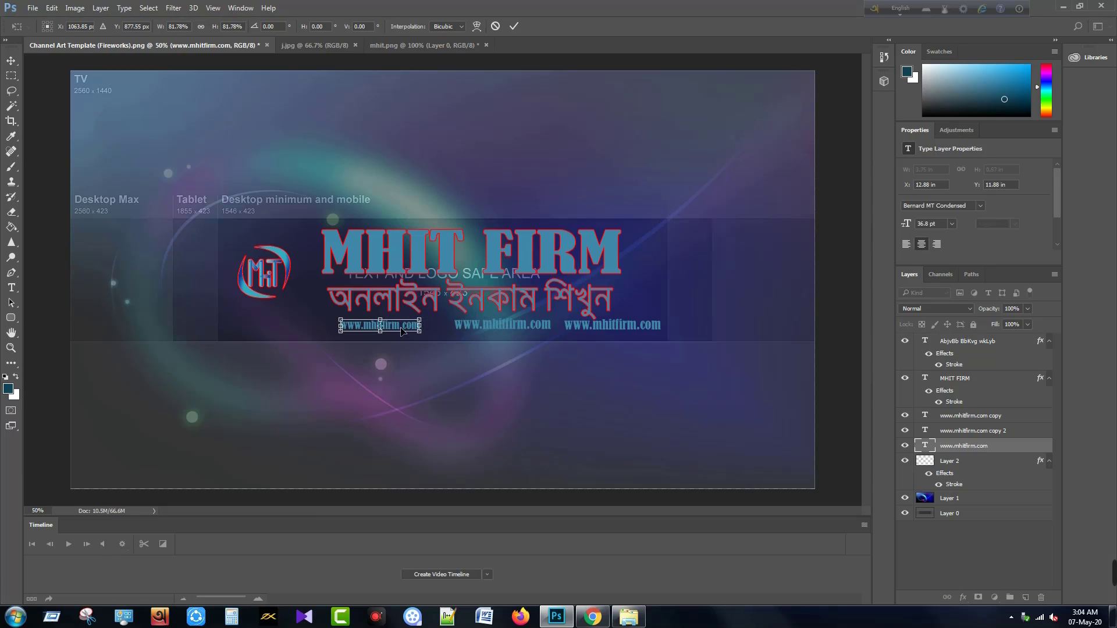
key("Return")
Shrink the middle and right web address copies, the right one to 33.18 pt
left_click(508, 323)
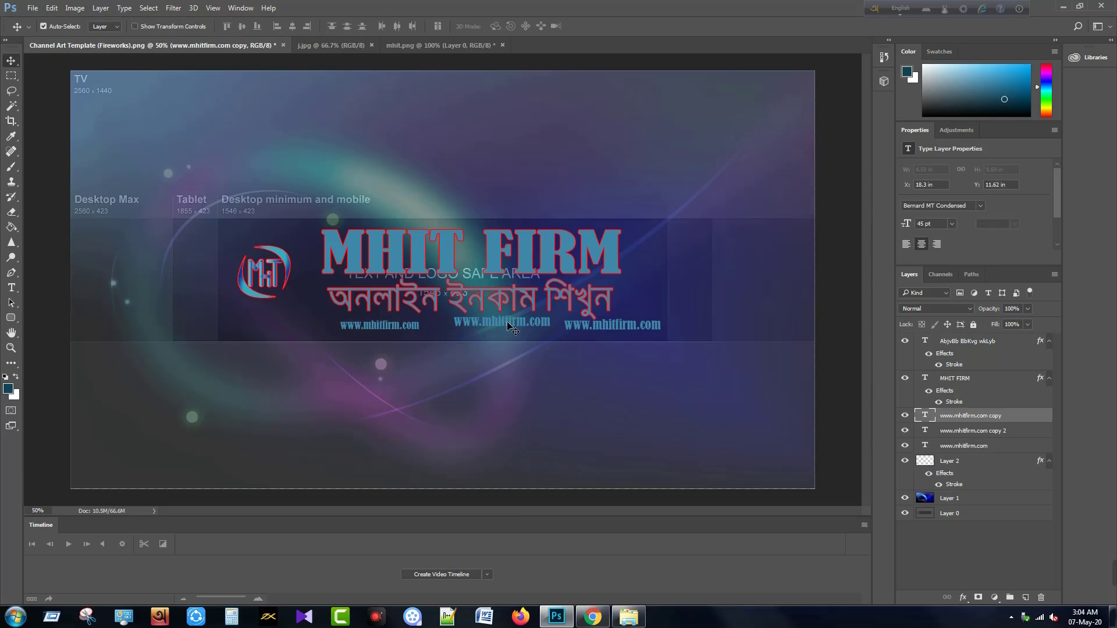
key("ctrl+t")
mouse_move(502, 322)
left_mouse_down()
mouse_move(489, 328)
mouse_move(533, 332)
left_mouse_up()
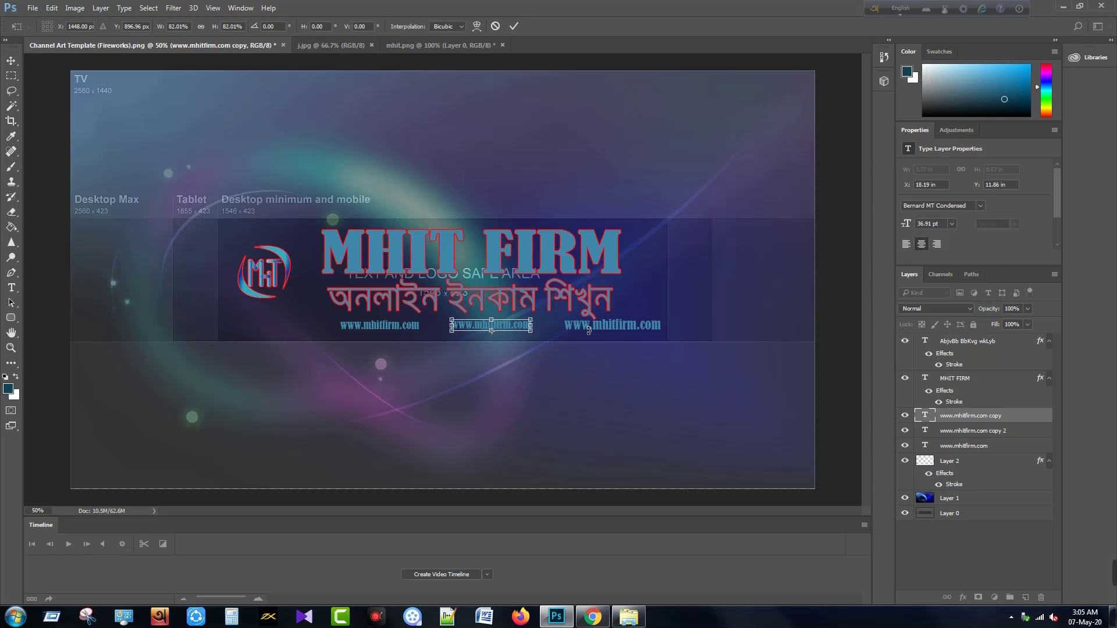
key("Return")
mouse_move(623, 329)
left_mouse_down()
mouse_move(635, 329)
mouse_move(612, 332)
left_mouse_up()
key("ctrl+t")
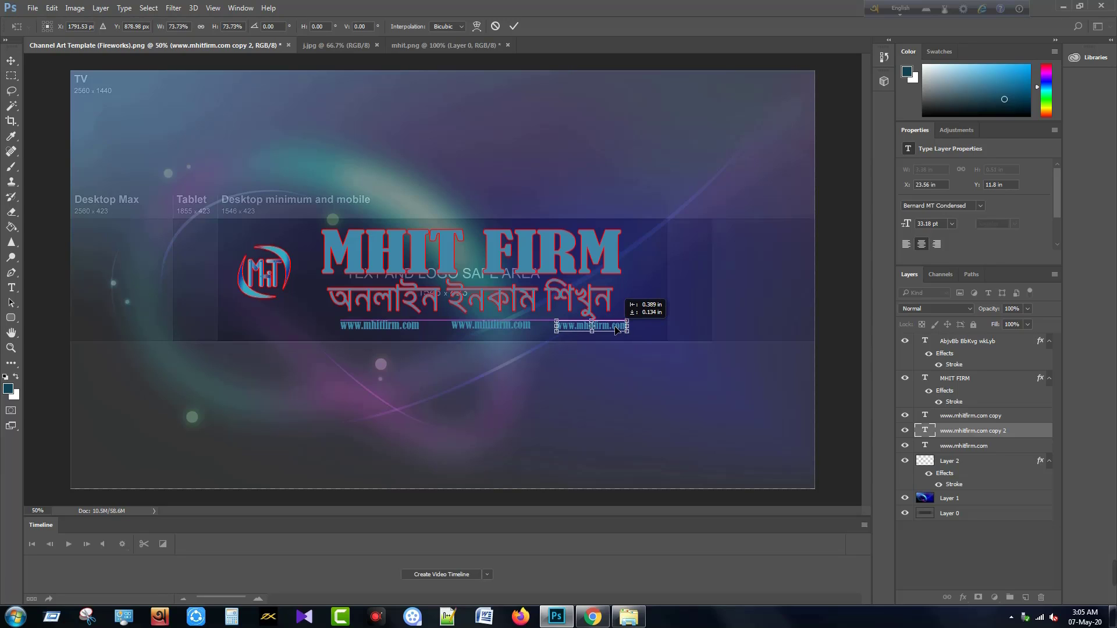
key("Return")
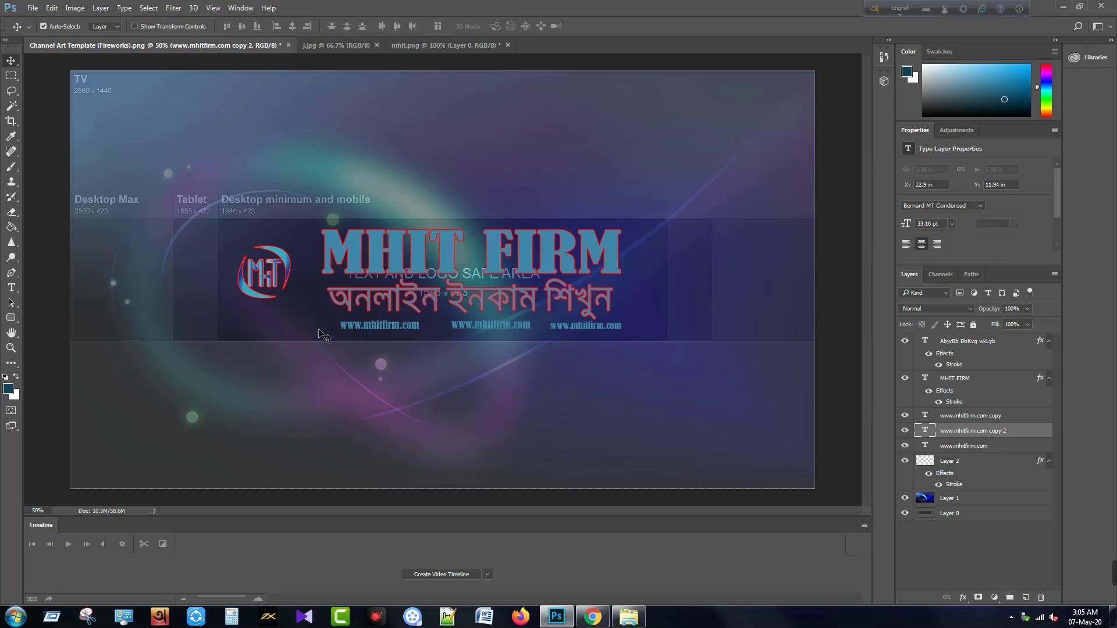
Change the middle web address text to 'fb.com/mhitfirm'
left_click(11, 288)
double_click(493, 326)
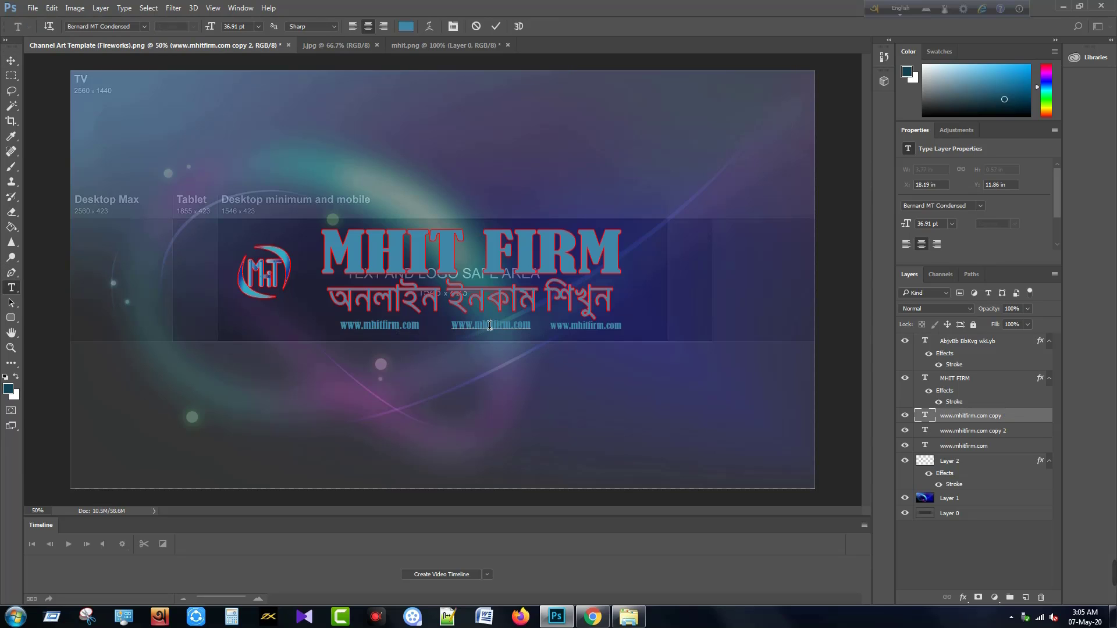
left_click(496, 326)
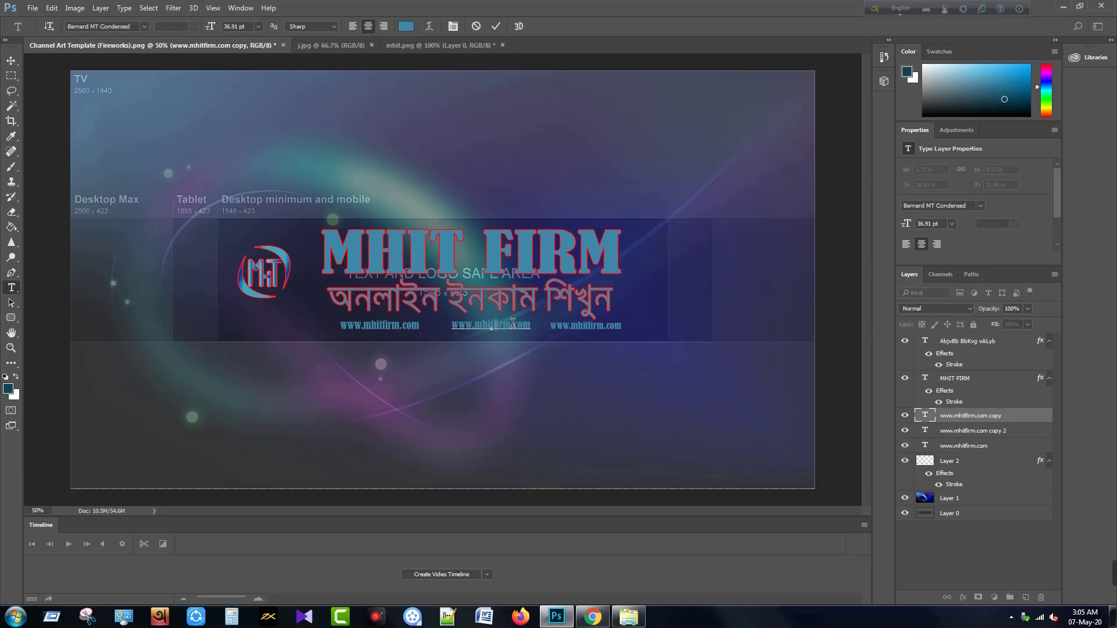
left_click_drag(512, 327, 452, 322)
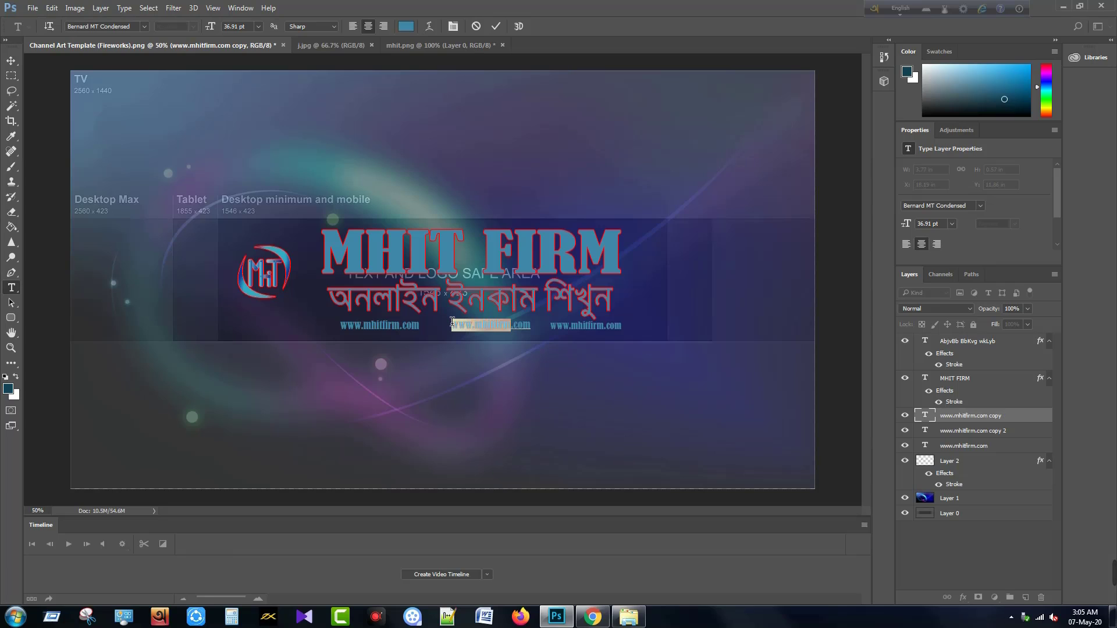
type("fb.com/")
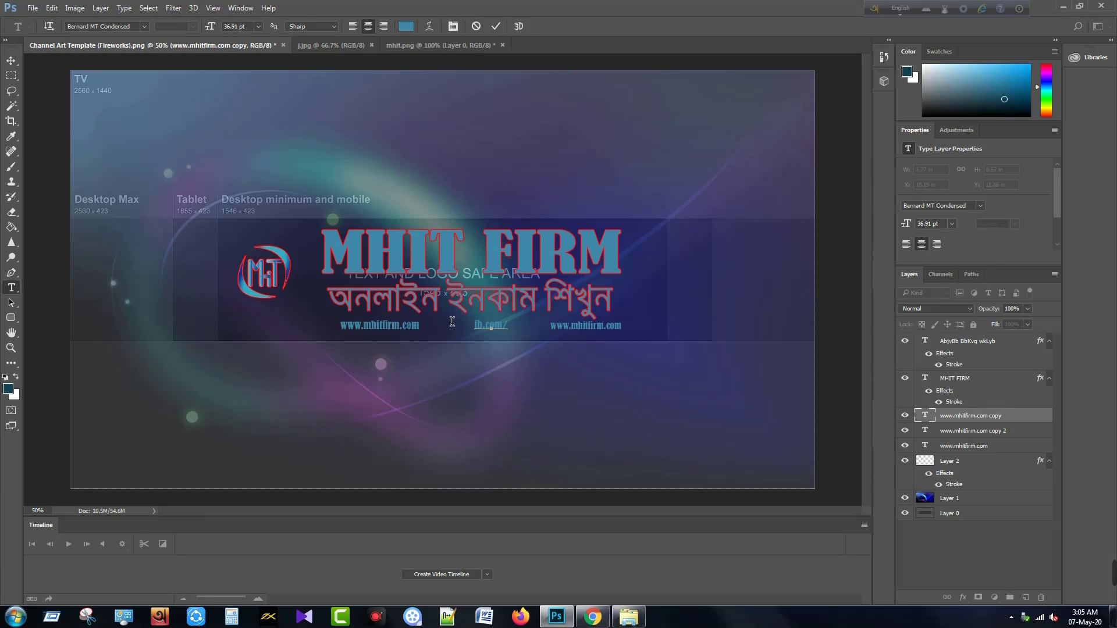
type("mhitfirm")
Turn the right copy into the channel's e-mail address and shift both contacts slightly left
left_click(594, 324)
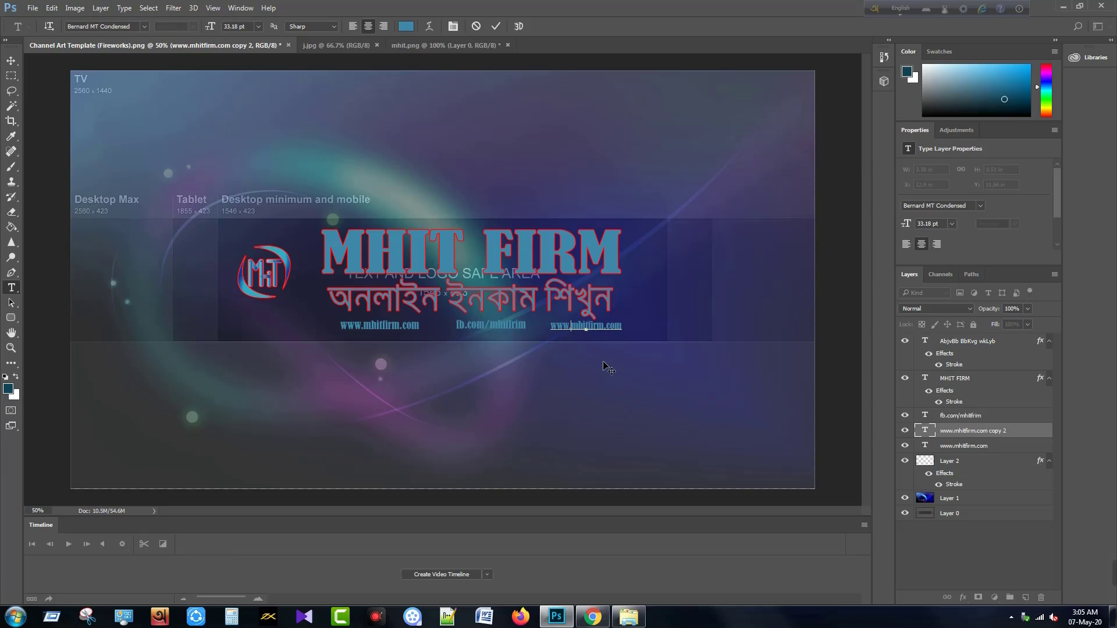
key("BackSpace")
key("BackSpace")
key("BackSpace")
key("BackSpace")
key("ctrl+Return")
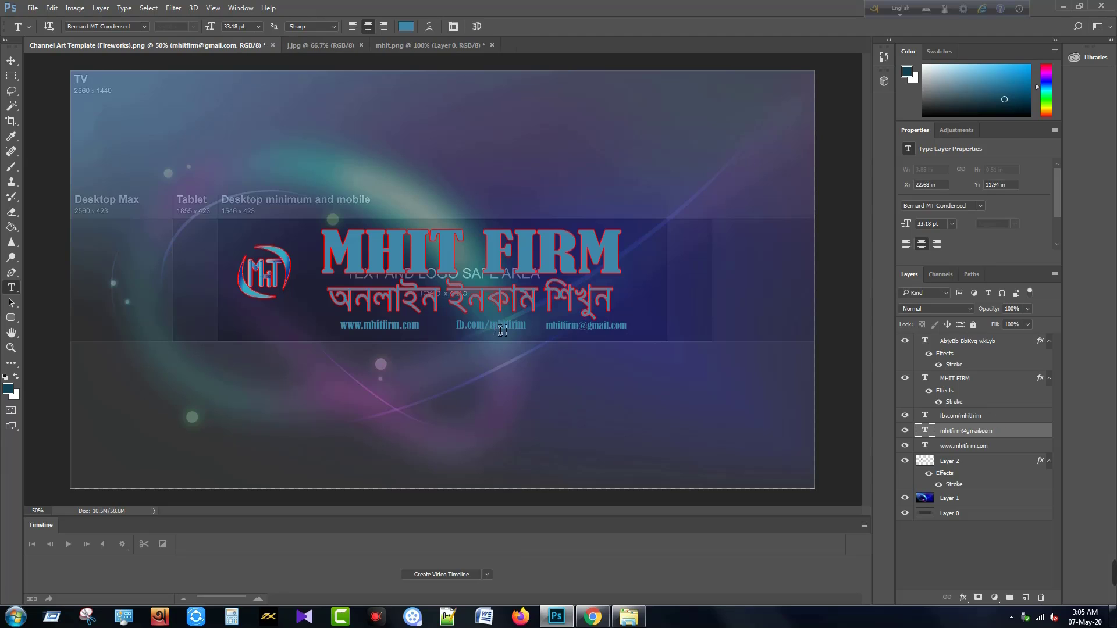
left_click(11, 61)
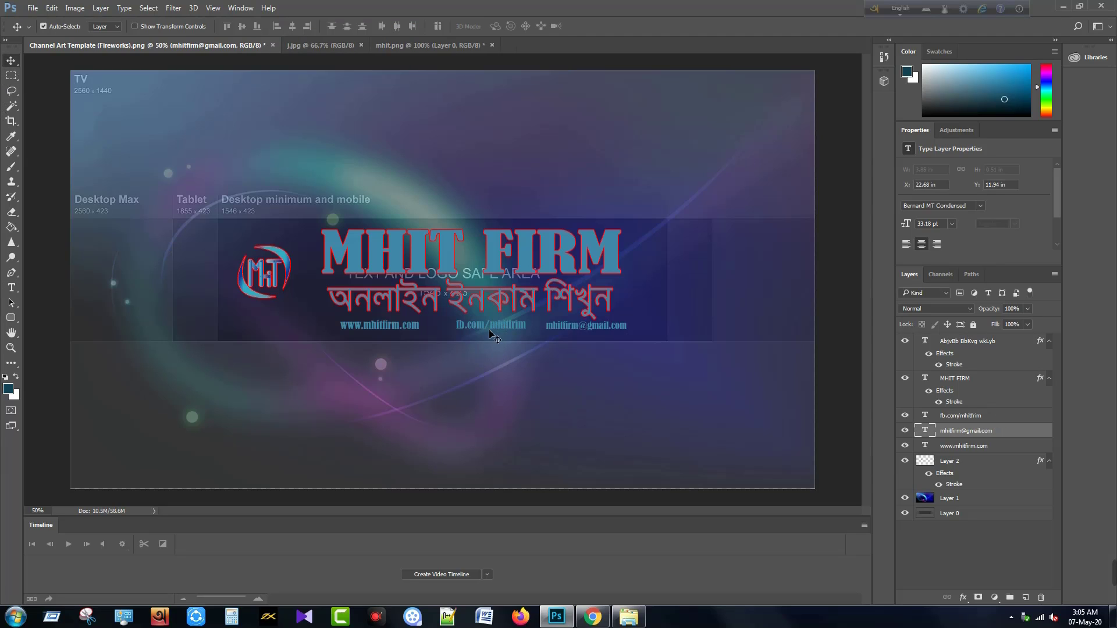
left_click_drag(489, 331, 475, 328)
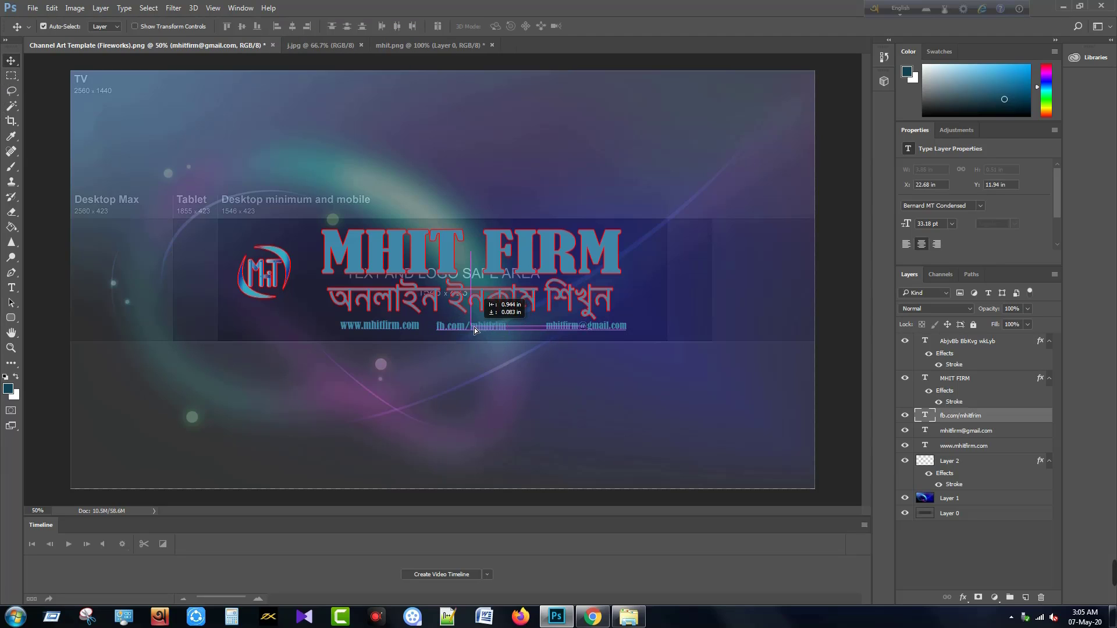
left_click(607, 327)
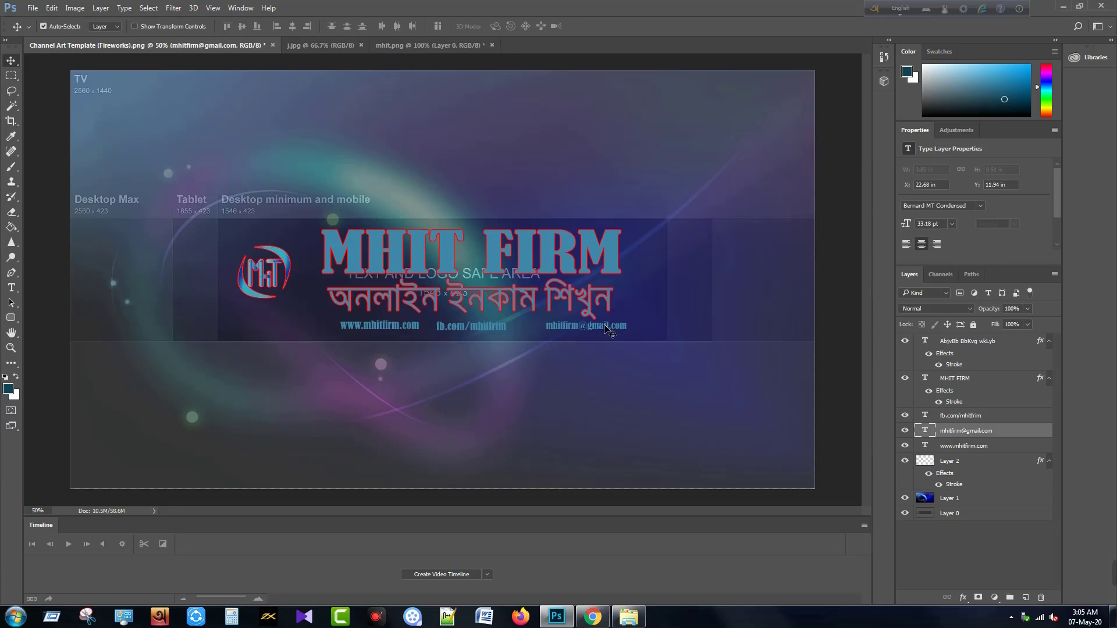
left_click_drag(604, 328, 584, 327)
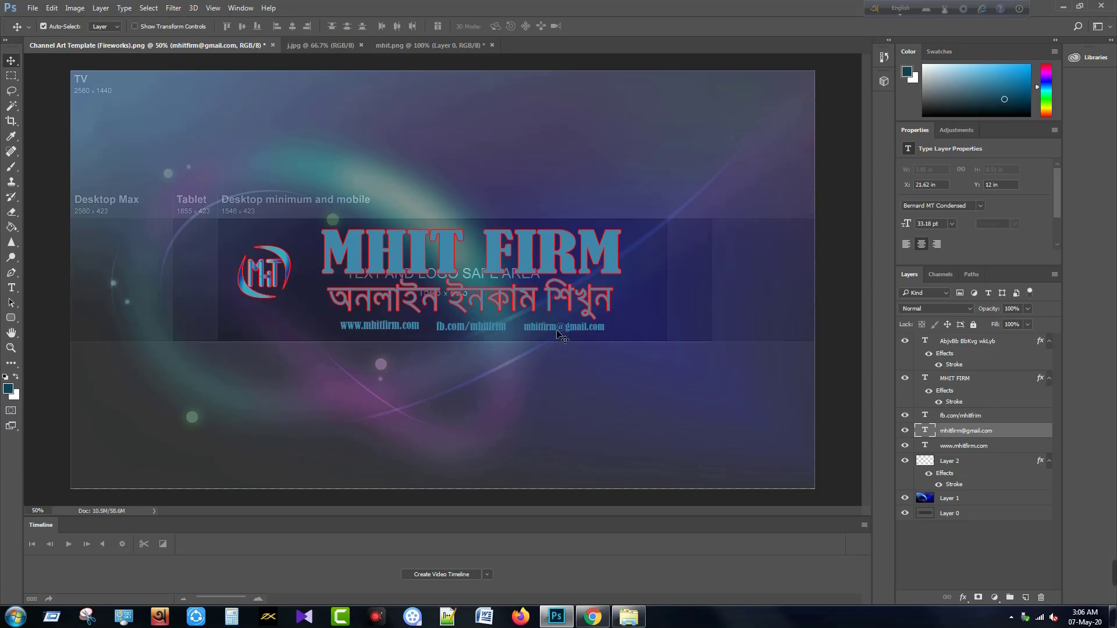
Zoom to 100% on the contact line and bring up the Open dialog at the Desktop folder
key("ctrl+plus")
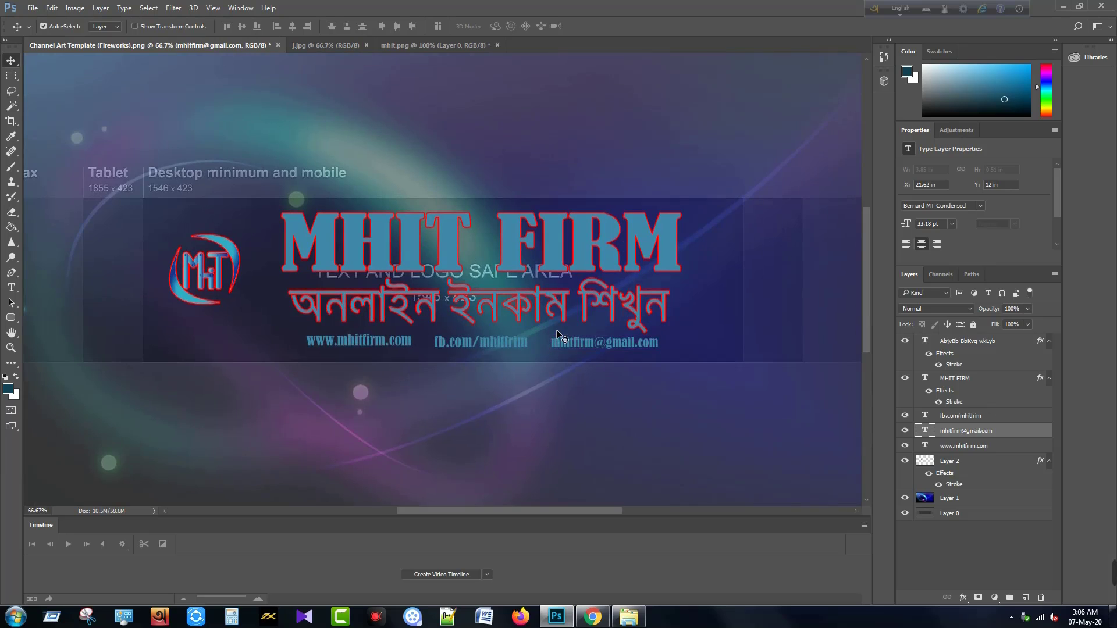
key("ctrl+plus")
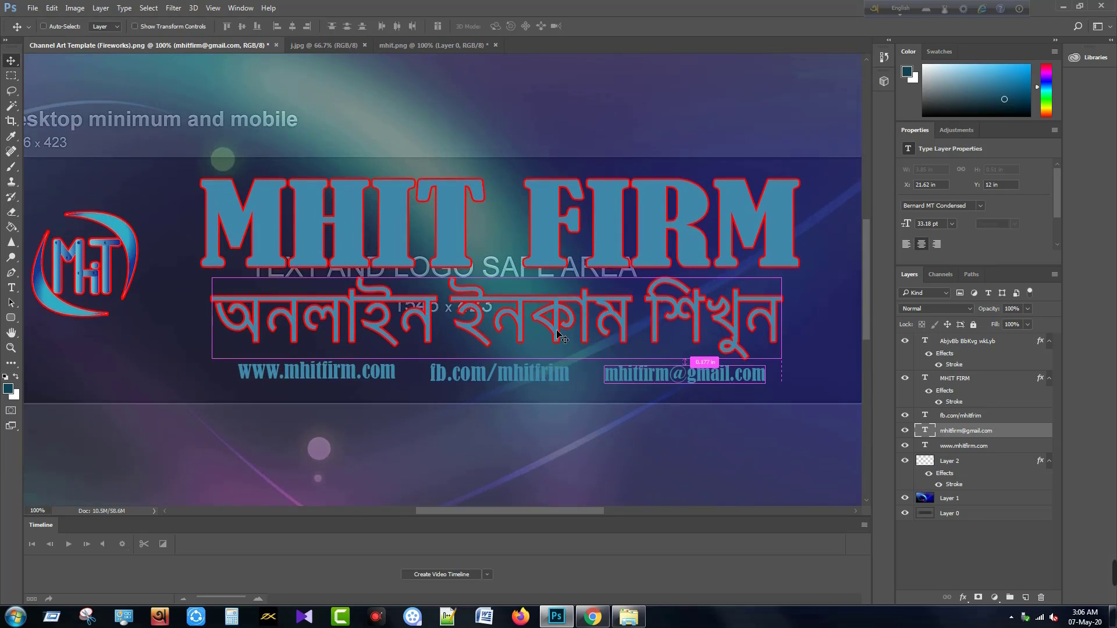
key("ctrl+o")
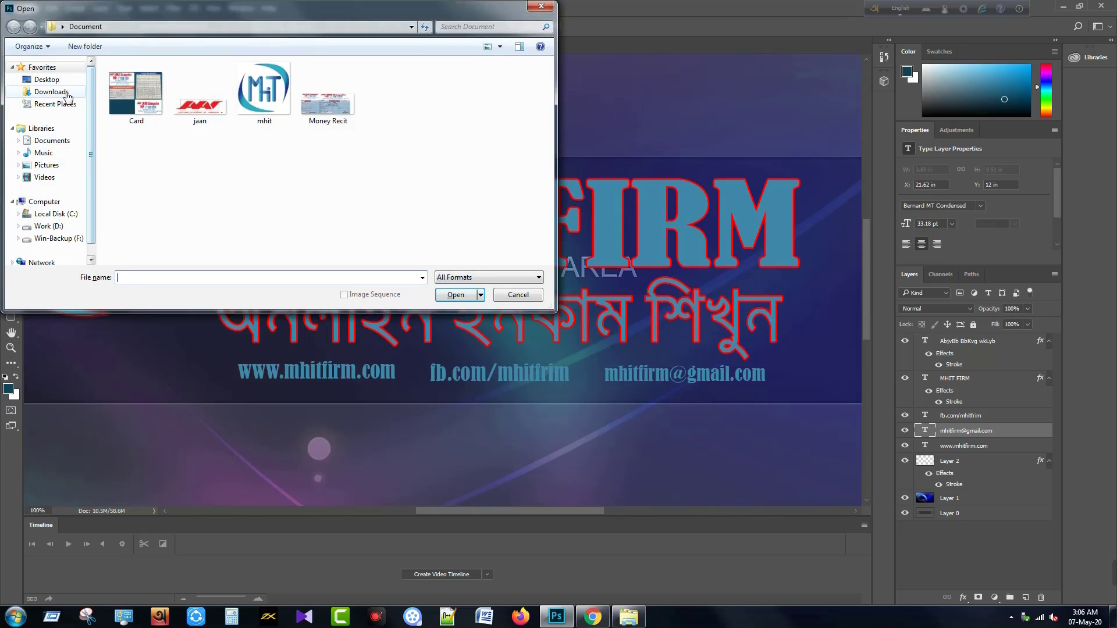
left_click(47, 79)
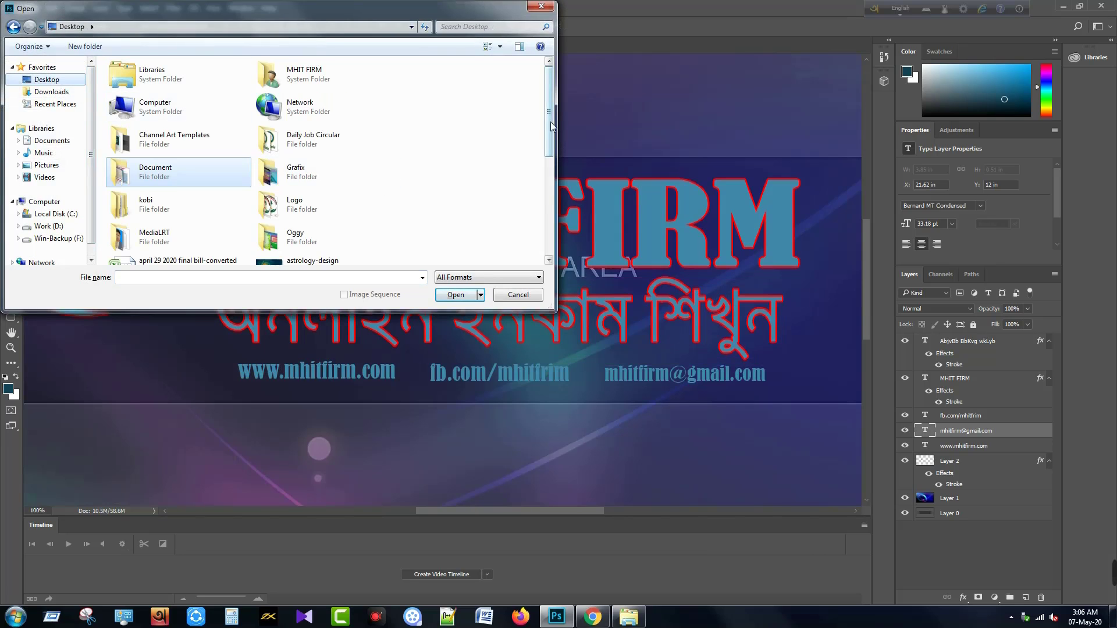
Open Web.png and drag the globe image into the channel art document
left_click_drag(552, 126, 552, 243)
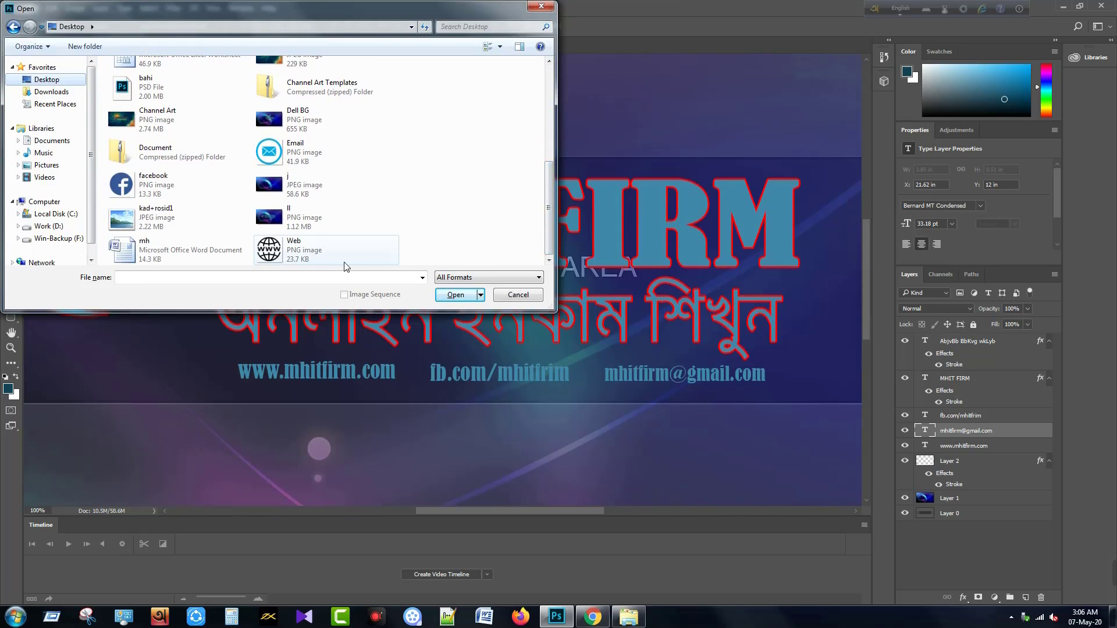
double_click(298, 251)
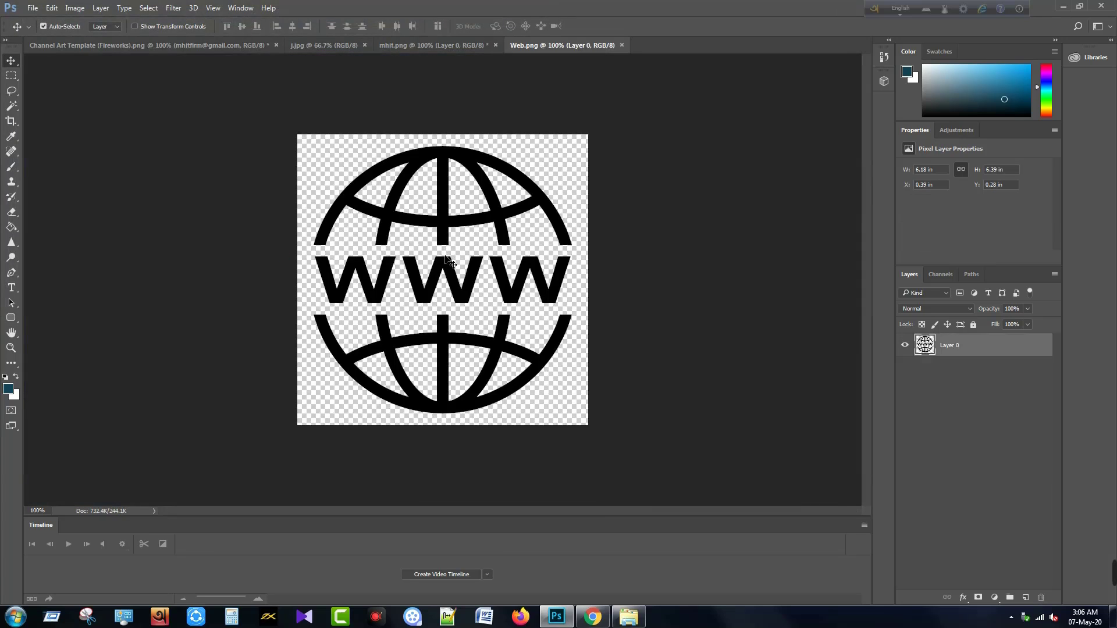
key("ctrl+a")
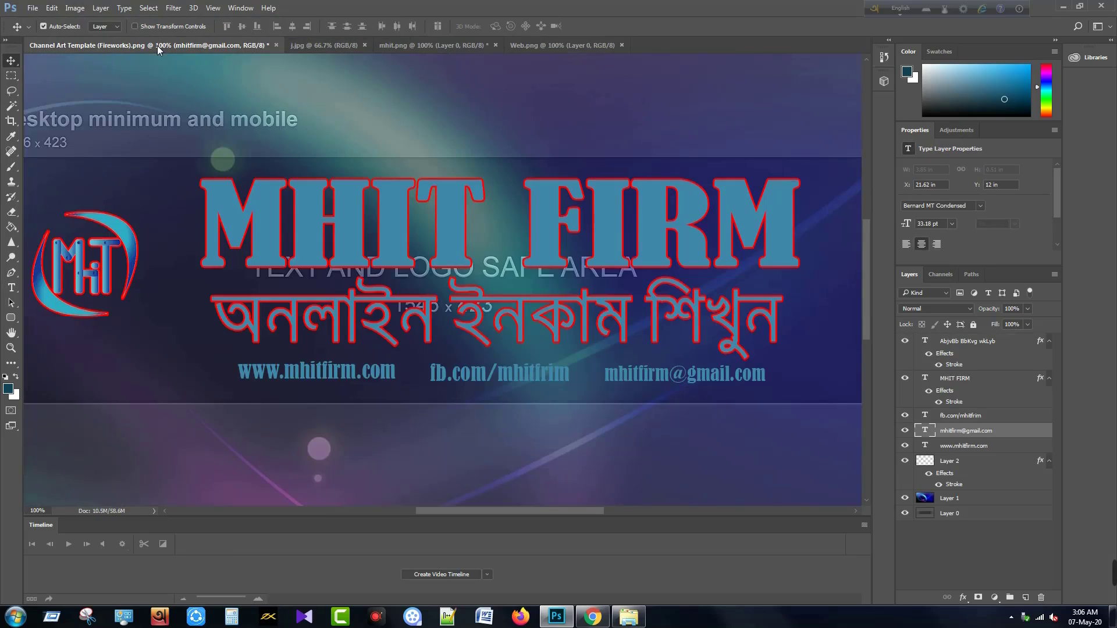
left_click_drag(157, 46, 390, 227)
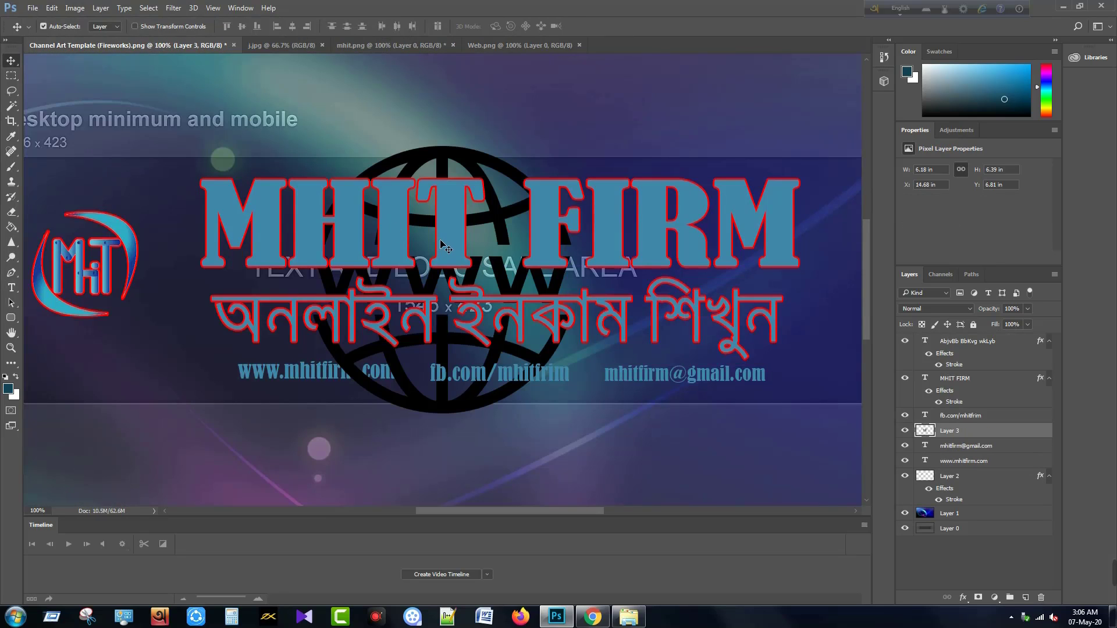
key("ctrl")
key("ctrl+t")
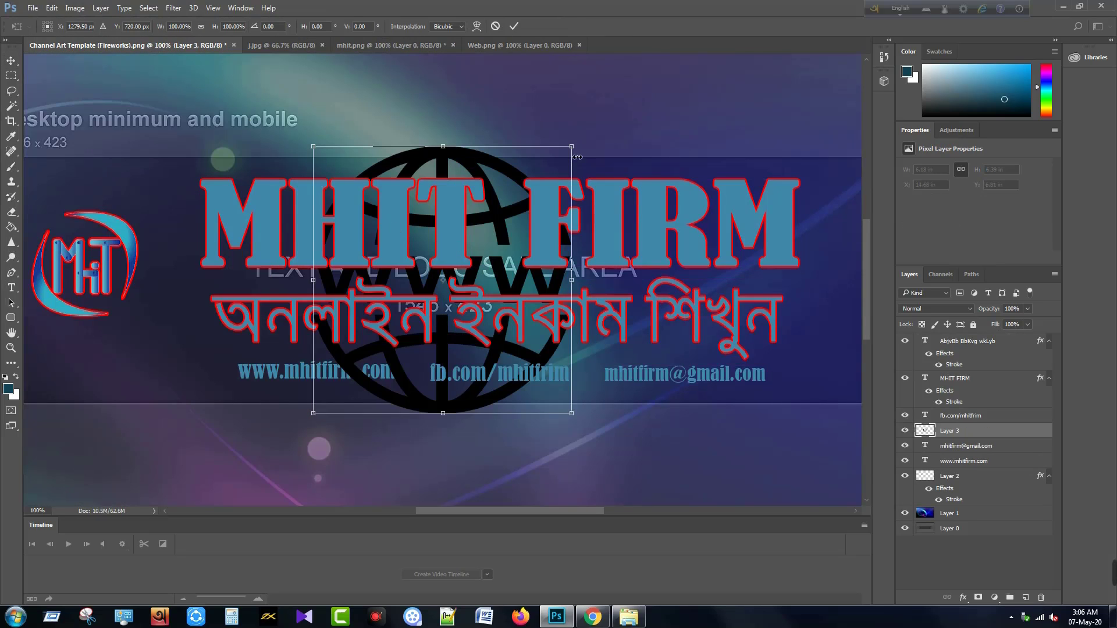
mouse_move(573, 146)
left_mouse_down()
mouse_move(341, 385)
mouse_move(208, 371)
left_mouse_up()
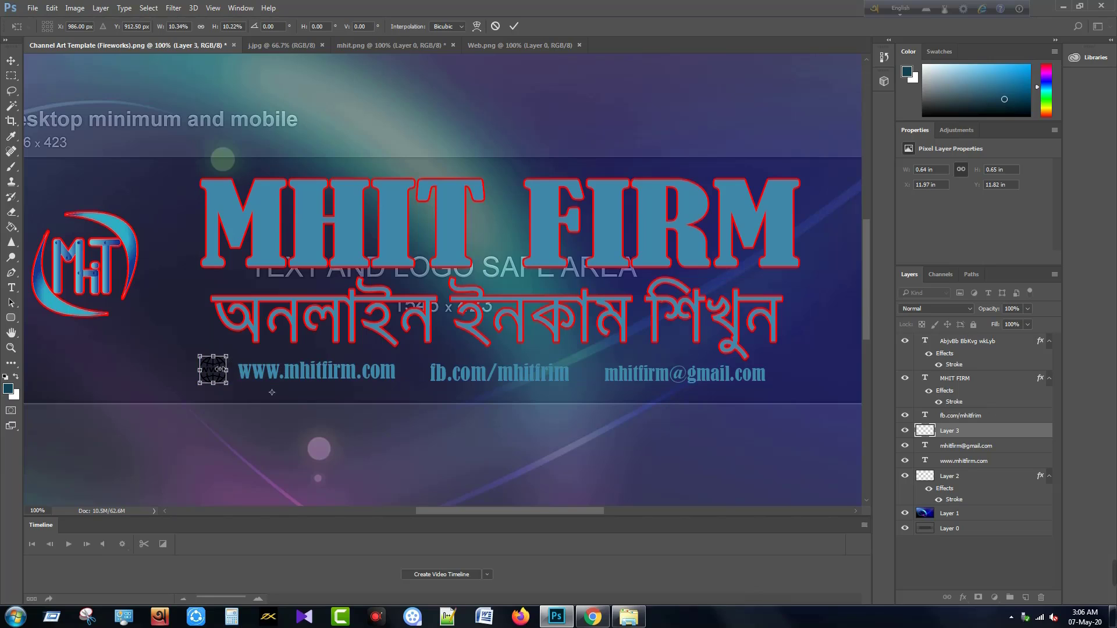
left_click_drag(226, 355, 213, 365)
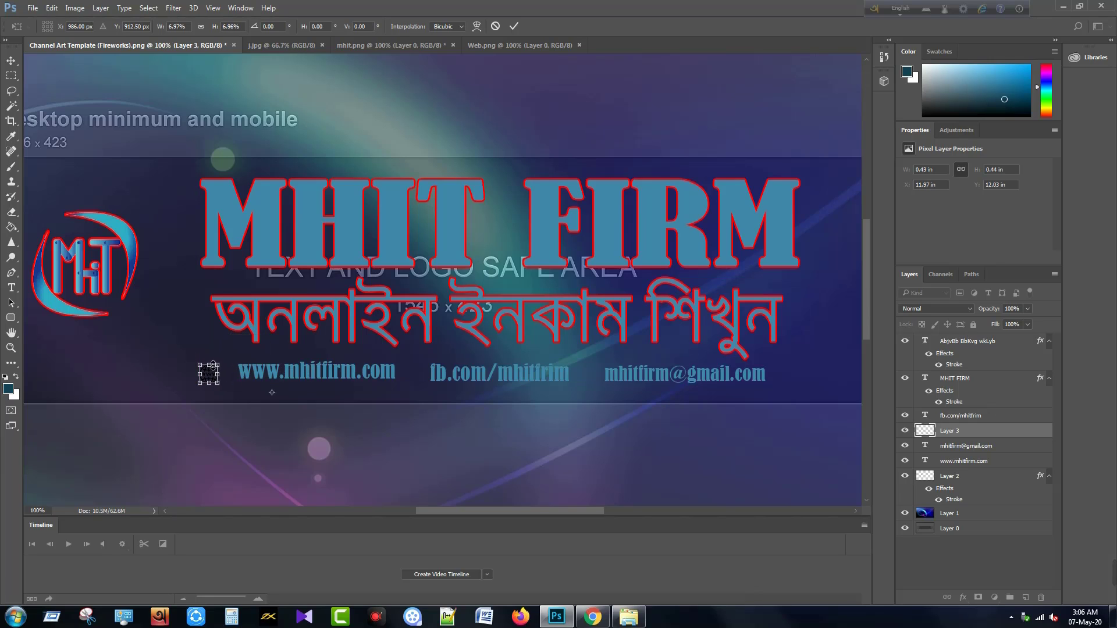
key("Right")
key("shift+Right")
key("shift+Right")
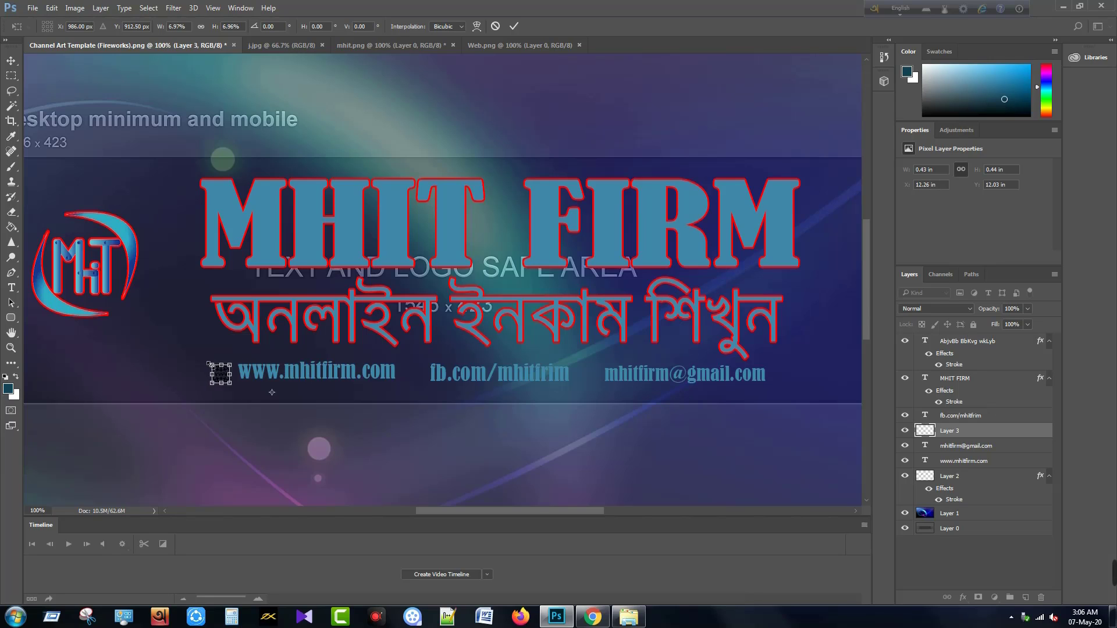
key("Up")
key("Return")
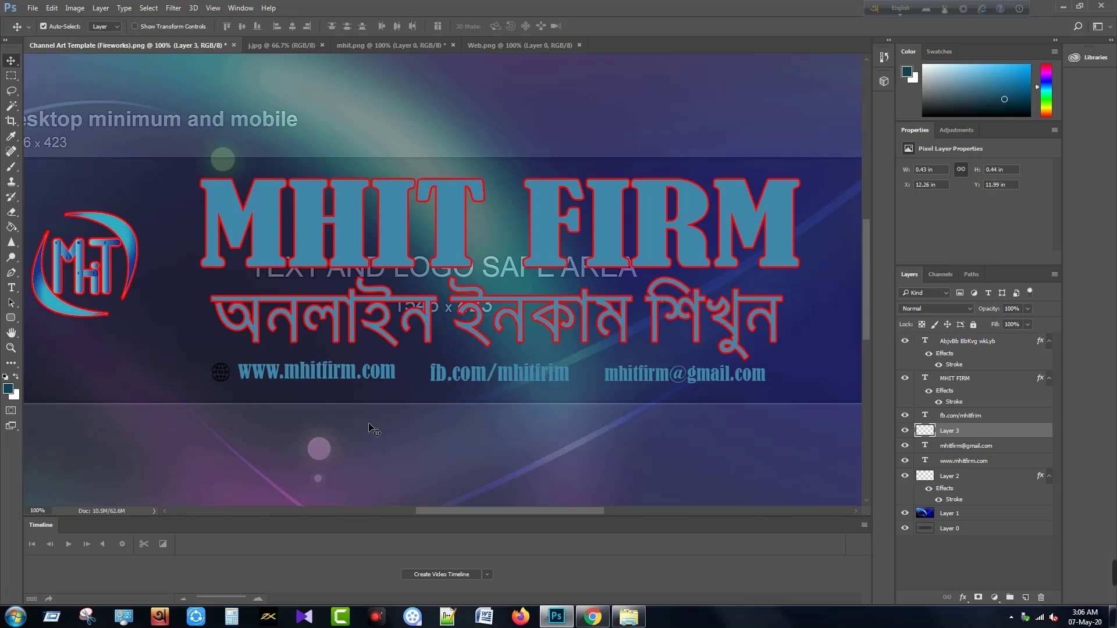
right_click(995, 432)
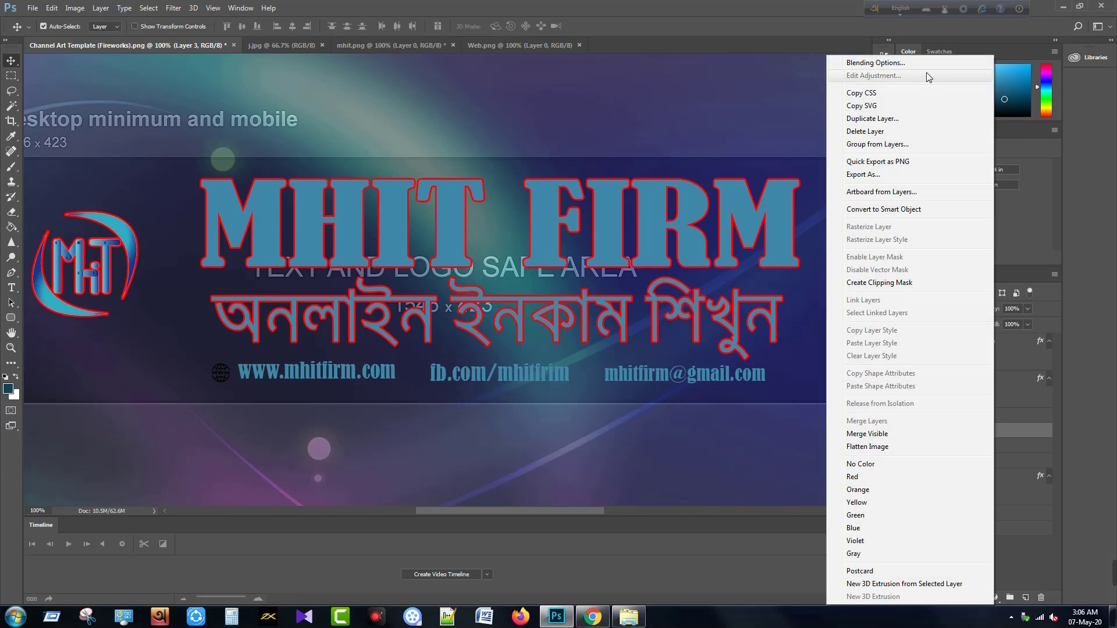
left_click(926, 61)
left_click(671, 275)
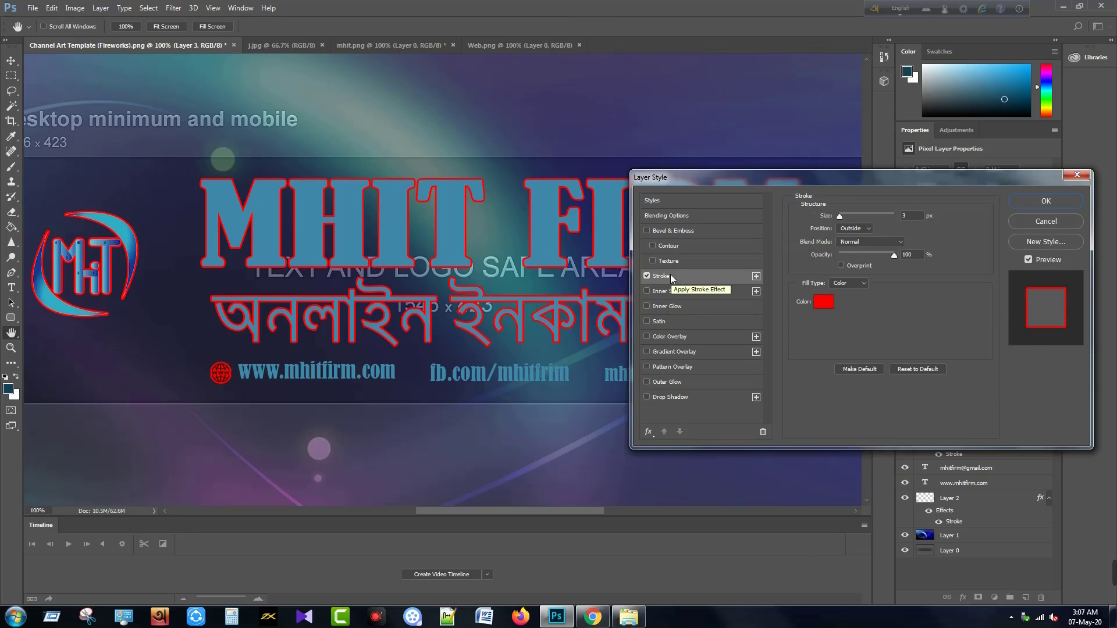
left_click(1041, 221)
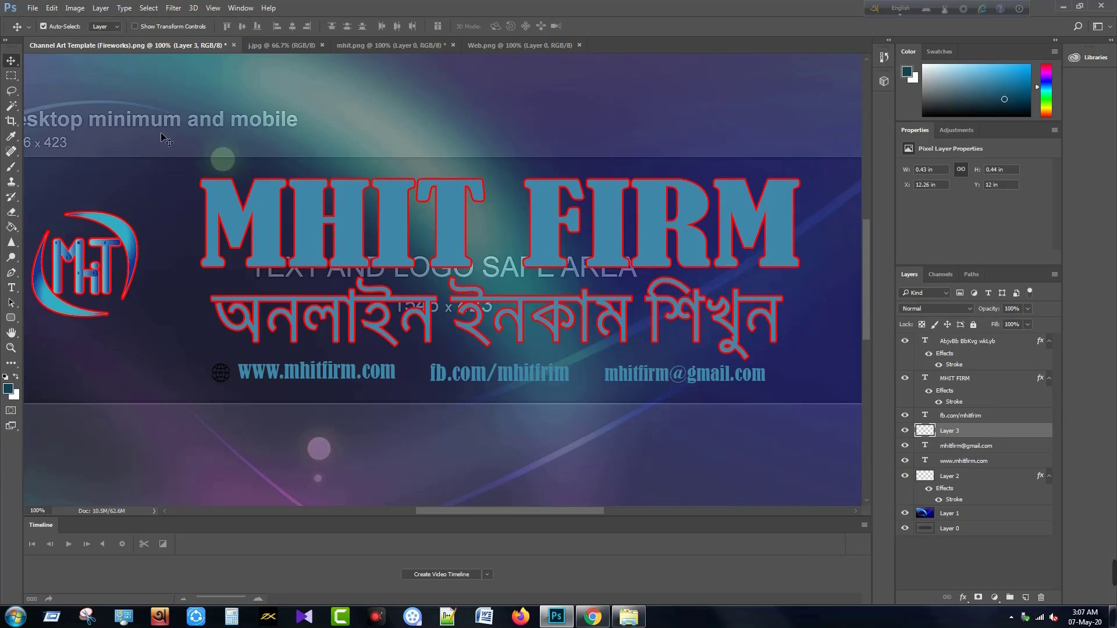
Open facebook.png and drop the Facebook logo into the channel art with Auto-Select enabled
key("ctrl+o")
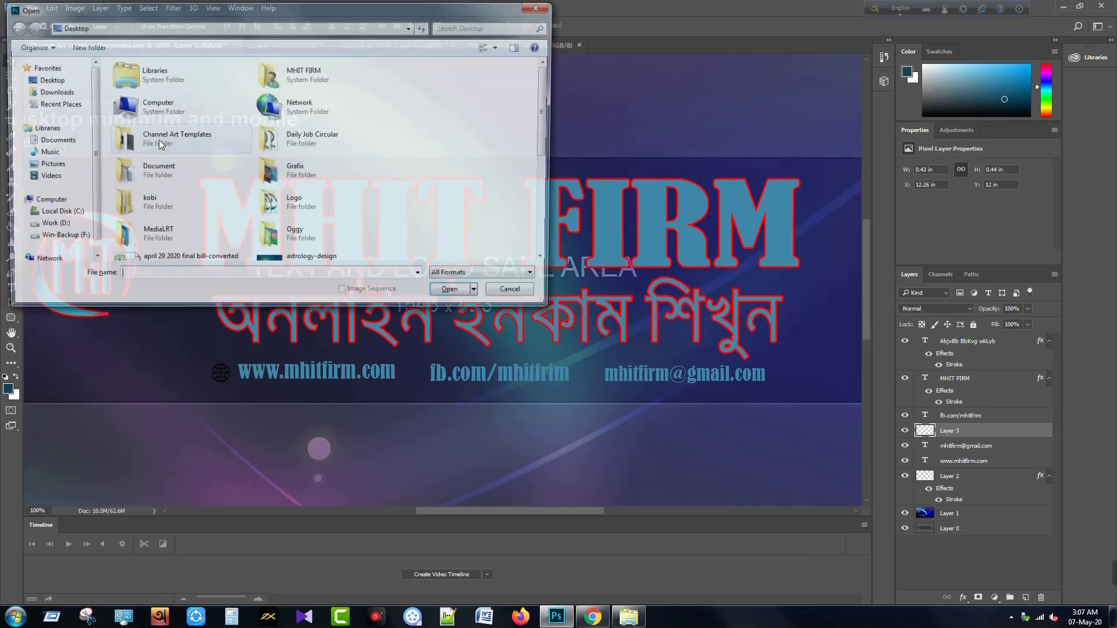
scroll(431, 168, "down", 5)
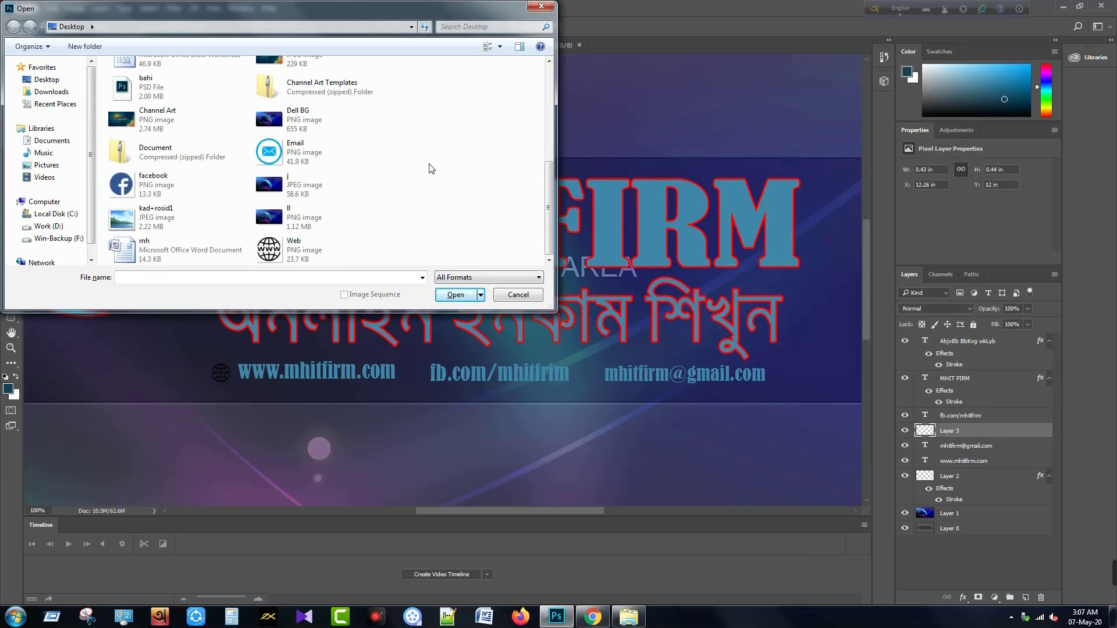
left_click(163, 189)
double_click(163, 189)
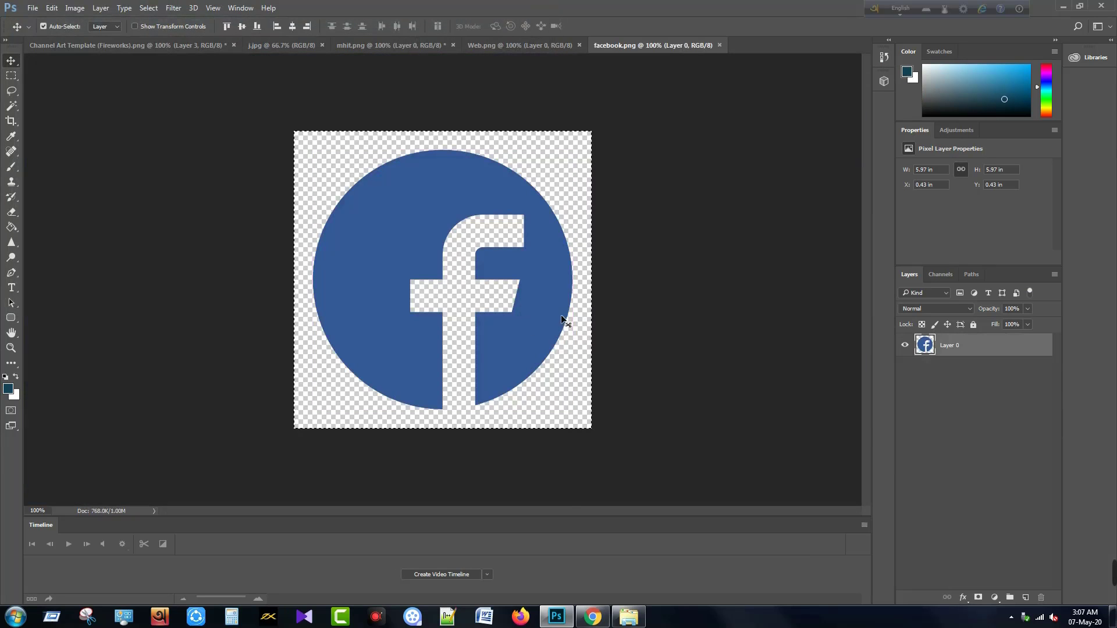
left_click(43, 26)
left_click_drag(71, 47, 552, 312)
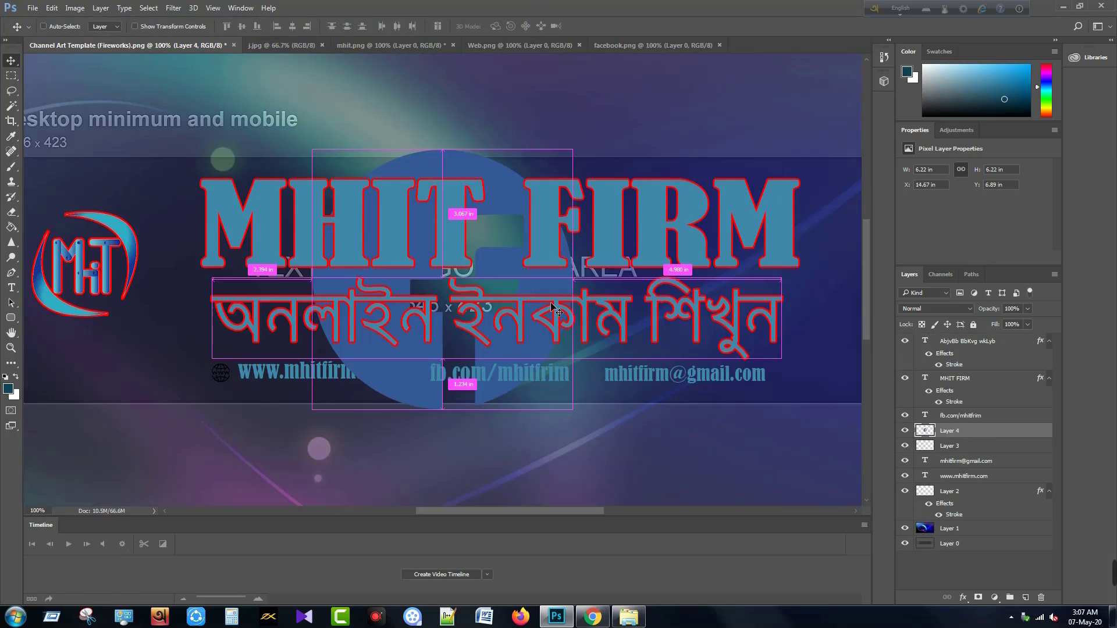
Shrink the Facebook logo to icon size and line it up before the link text
key("ctrl+t")
mouse_move(573, 150)
left_mouse_down()
mouse_move(340, 394)
mouse_move(428, 363)
left_mouse_up()
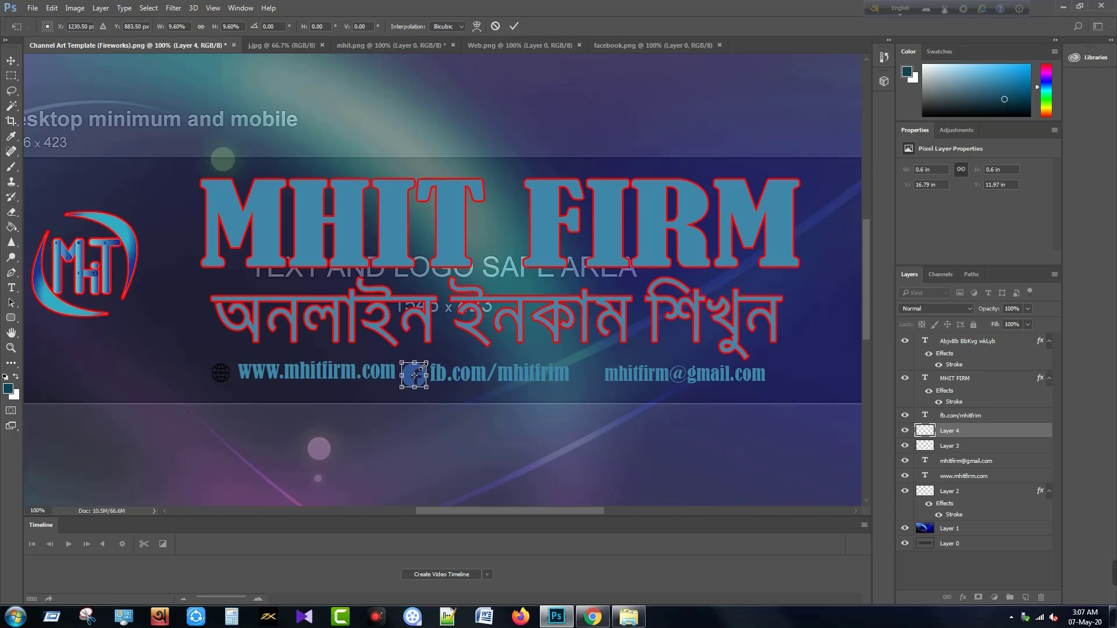
left_click_drag(418, 372, 420, 370)
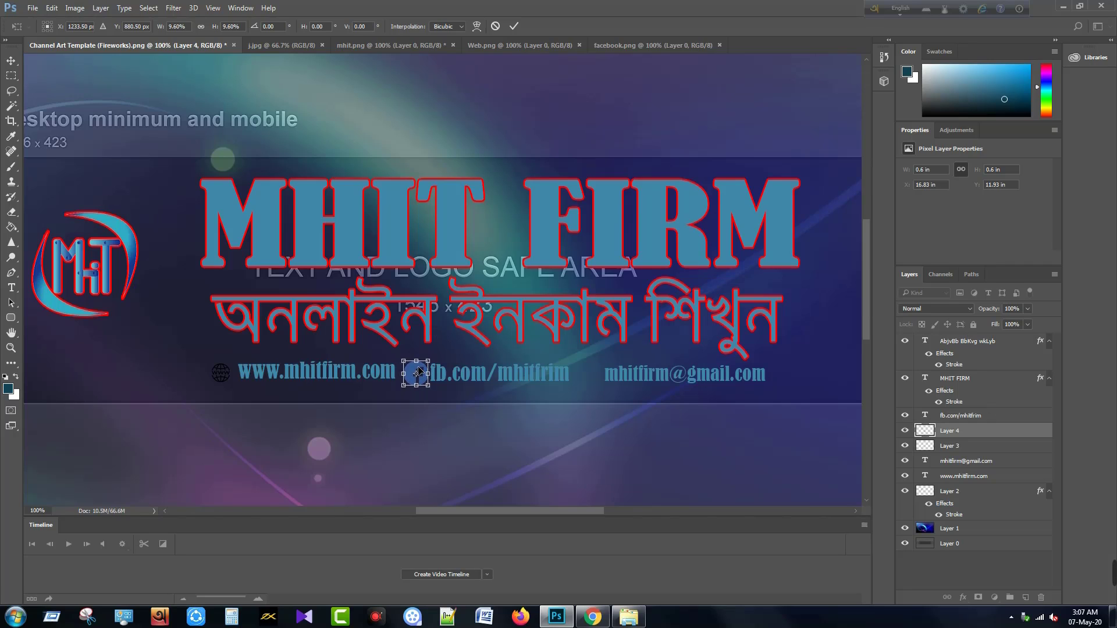
key("Return")
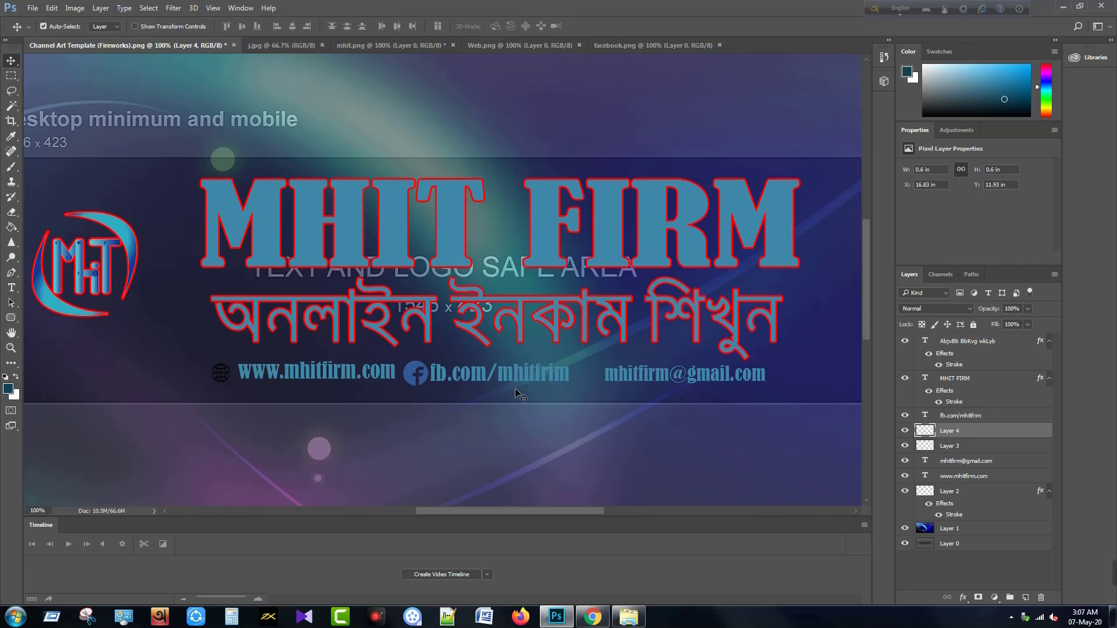
Nudge the Facebook link text, Facebook logo and e-mail contact text slightly right
left_click(520, 381)
key("Right")
key("Right")
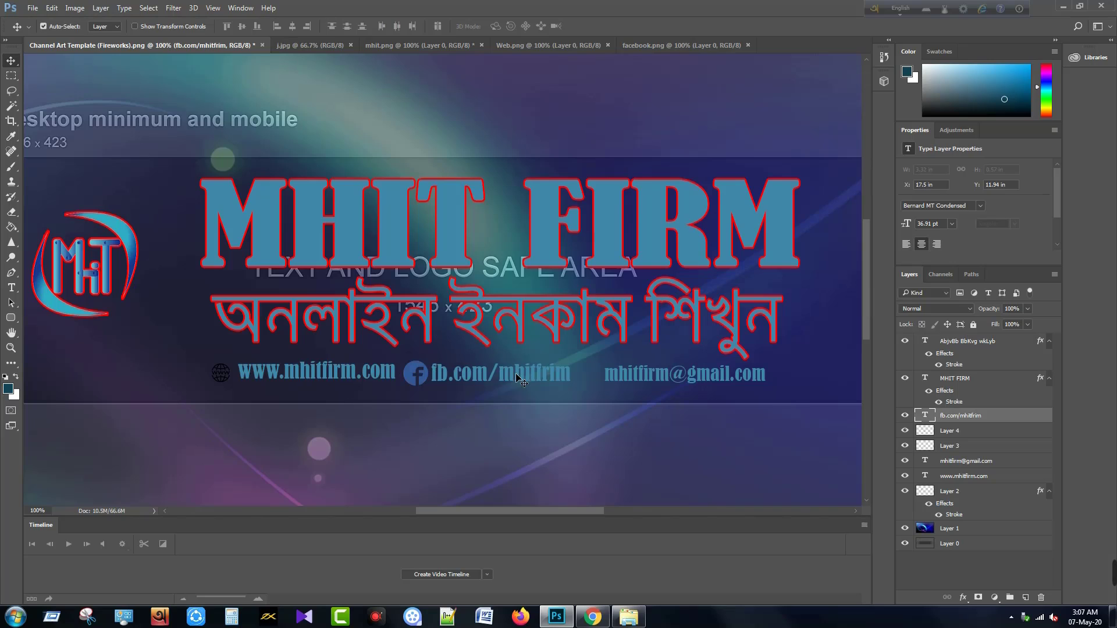
key("Right")
key("Right")
key("Right")
key("Right")
key("Right")
key("Right")
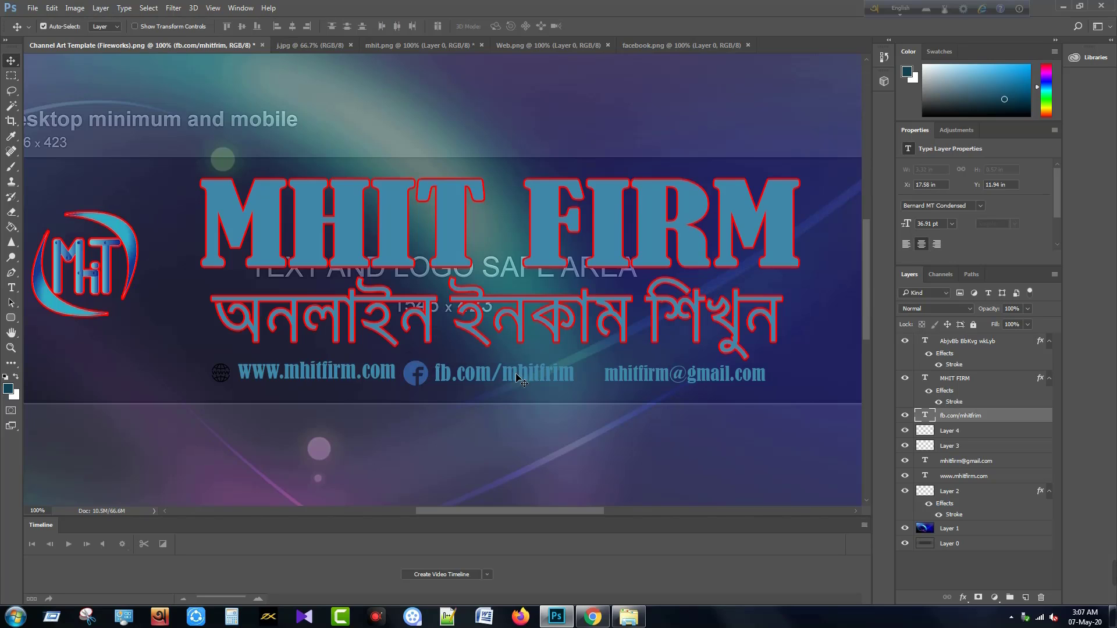
left_click(428, 377)
key("Right")
key("Right")
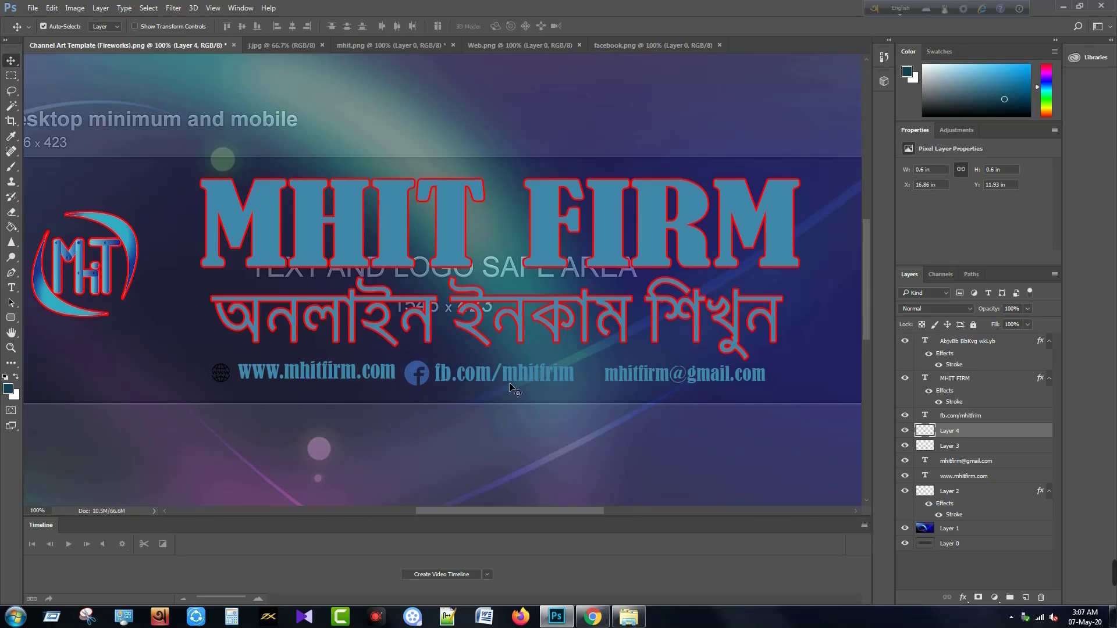
key("Right")
key("Right")
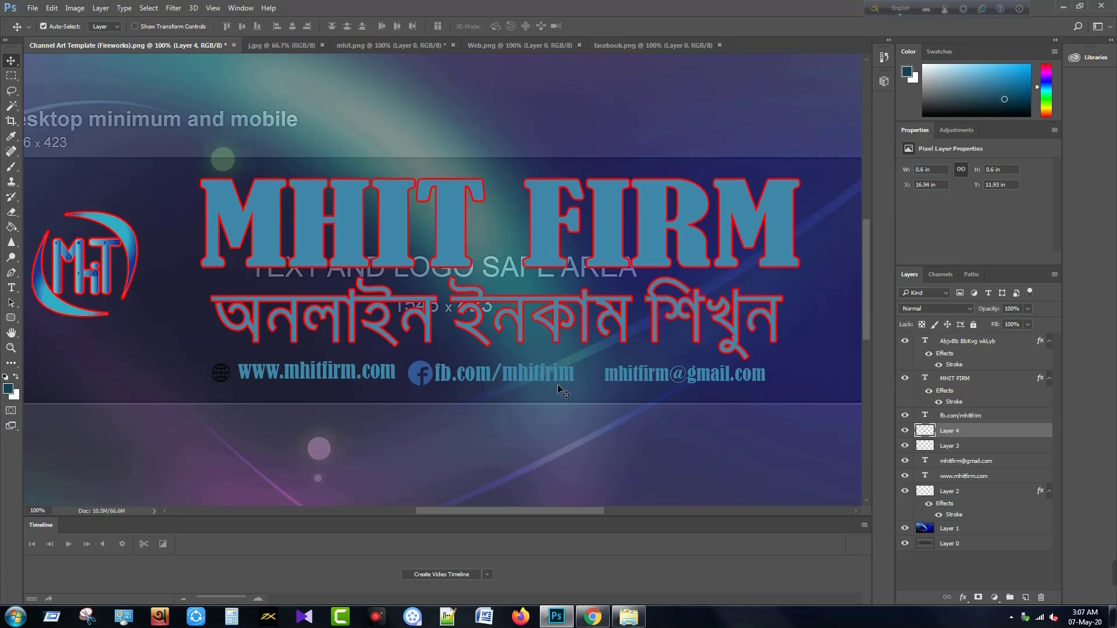
left_click(557, 378)
key("Right")
key("Right")
key("Right")
key("Right")
key("Right")
key("Right")
key("Right")
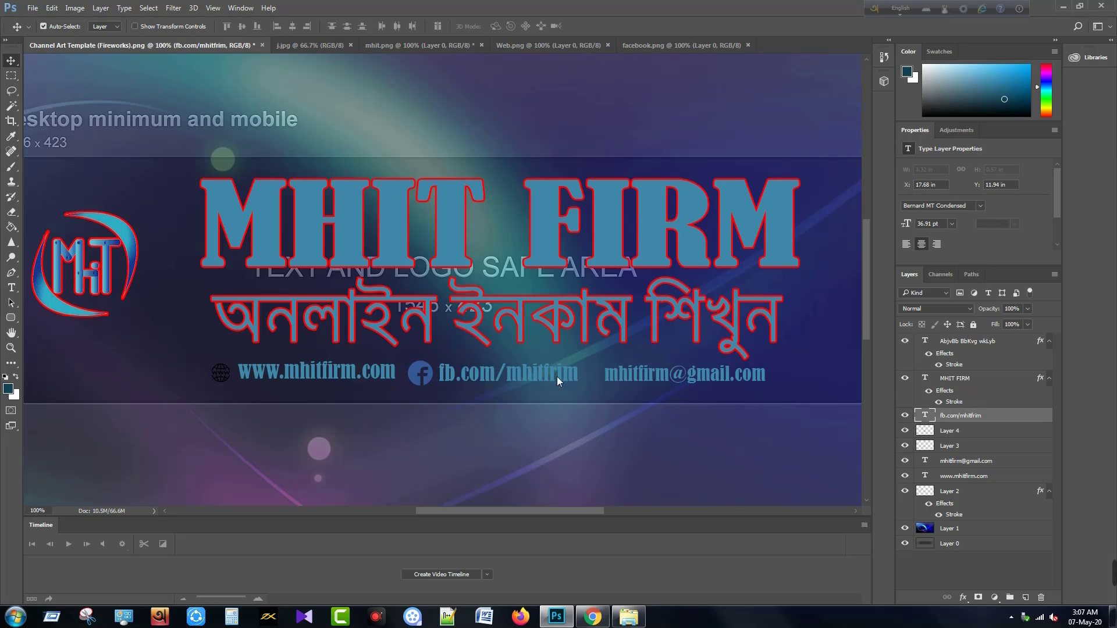
left_click(650, 379)
key("Right")
key("Right")
key("Right")
key("Right")
key("Right")
key("Right")
key("Right")
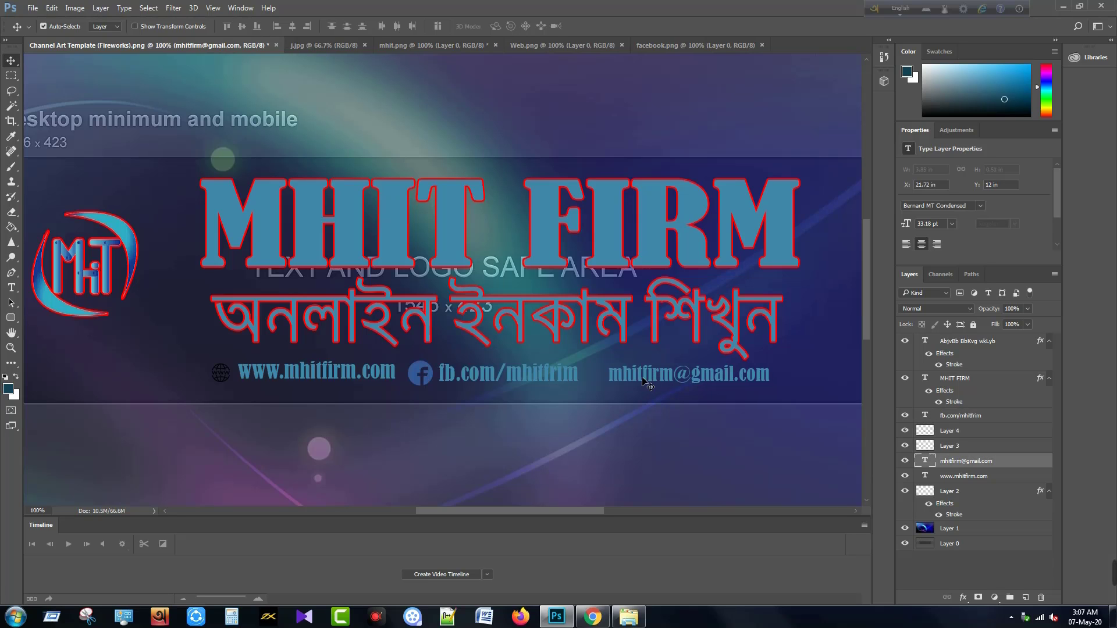
key("ctrl")
Open Email.png, copy the whole image and paste it into the channel art
key("ctrl+o")
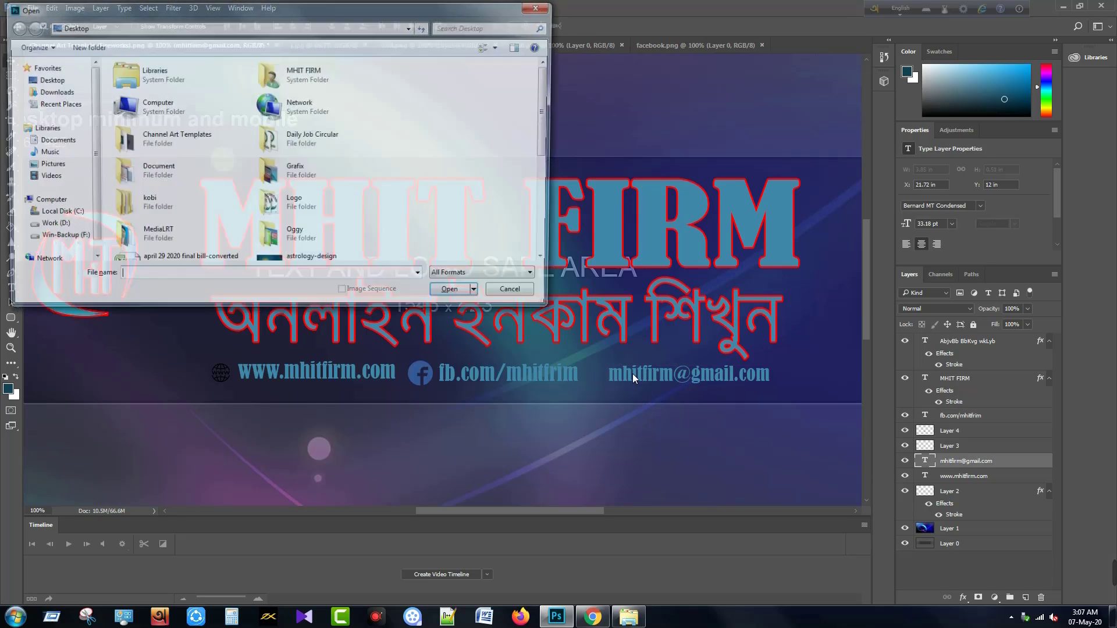
scroll(413, 174, "down", 5)
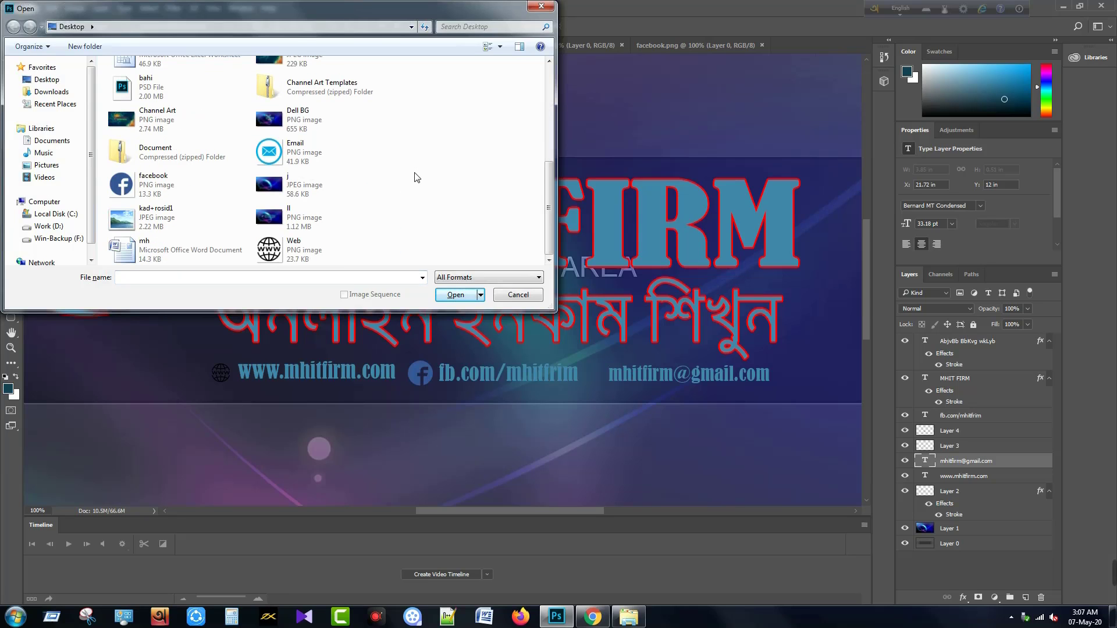
double_click(296, 152)
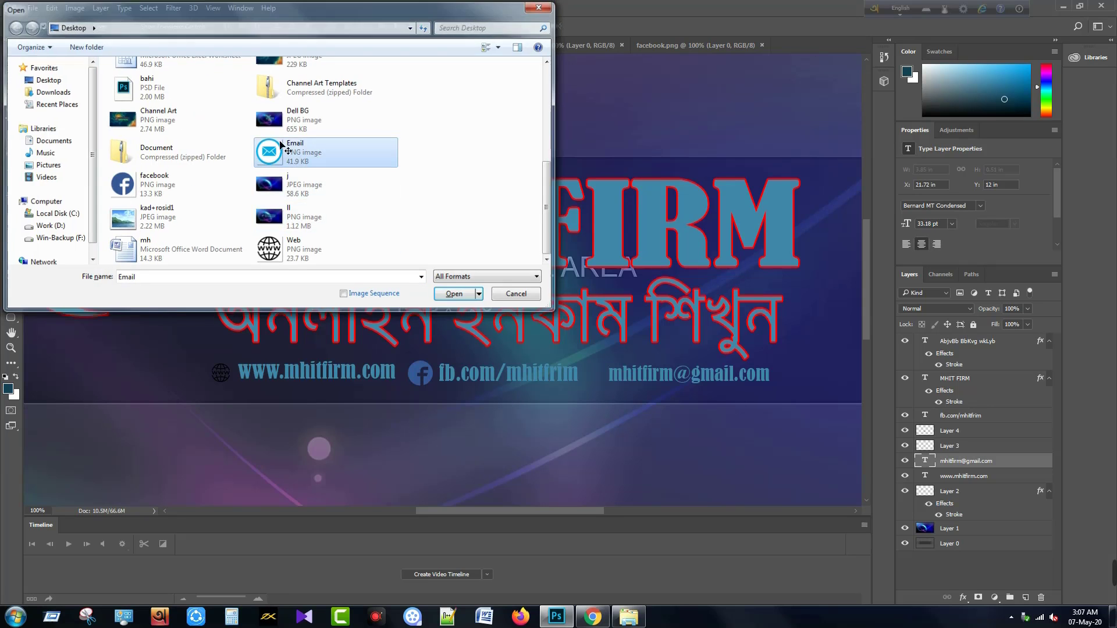
key("ctrl+a")
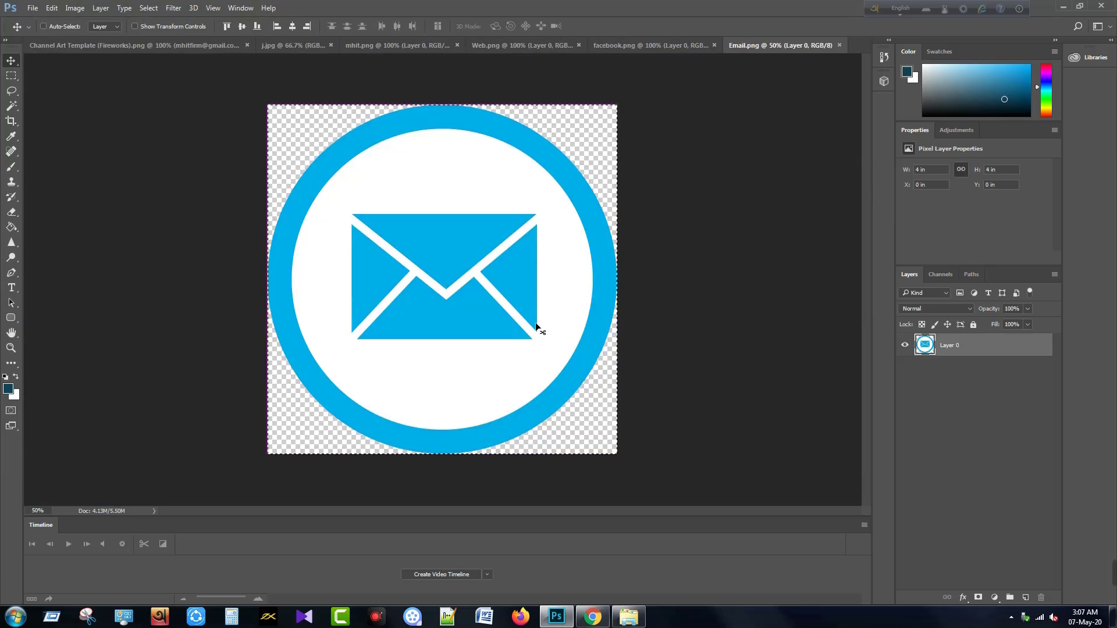
key("ctrl+c")
left_click(117, 46)
key("ctrl+v")
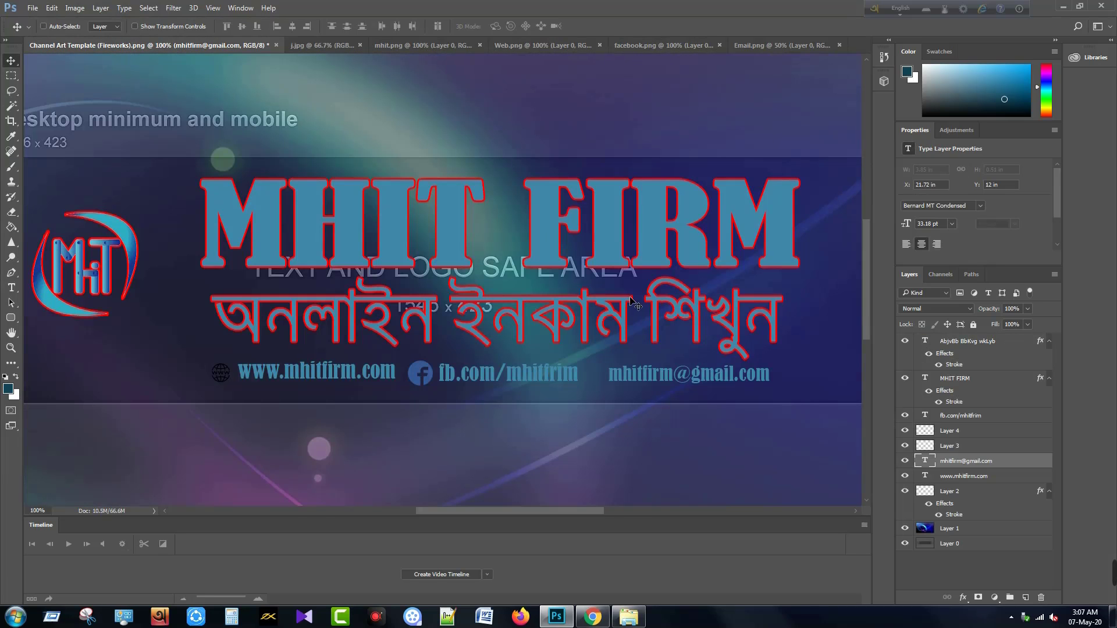
key("ctrl")
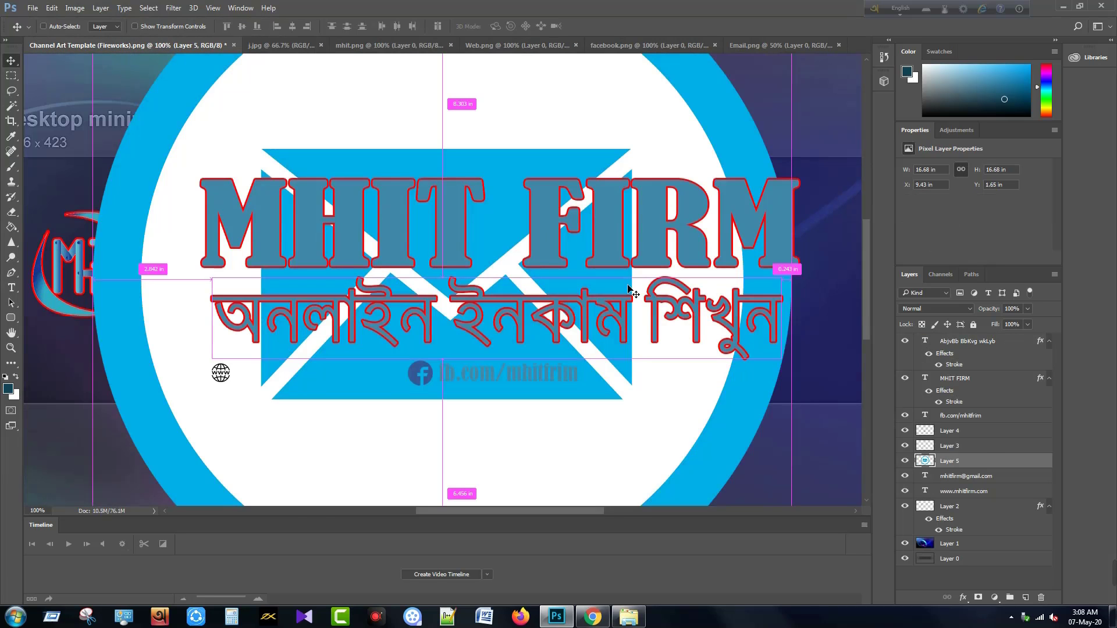
Shrink the envelope icon to a tiny size and position it before the e-mail address
key("ctrl+t")
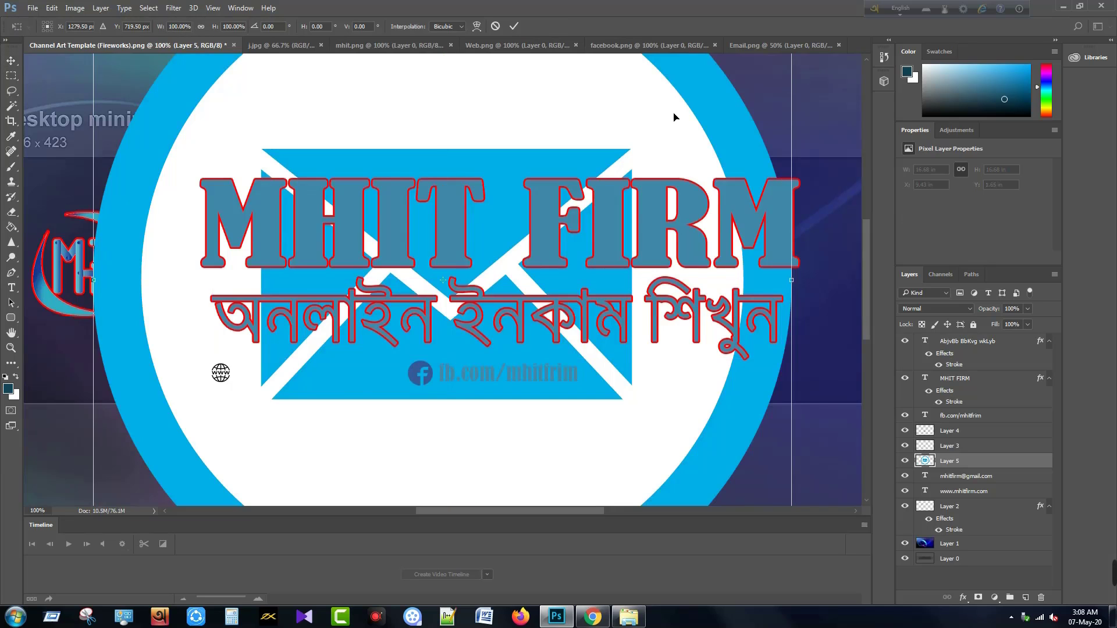
left_click_drag(672, 141, 586, 343)
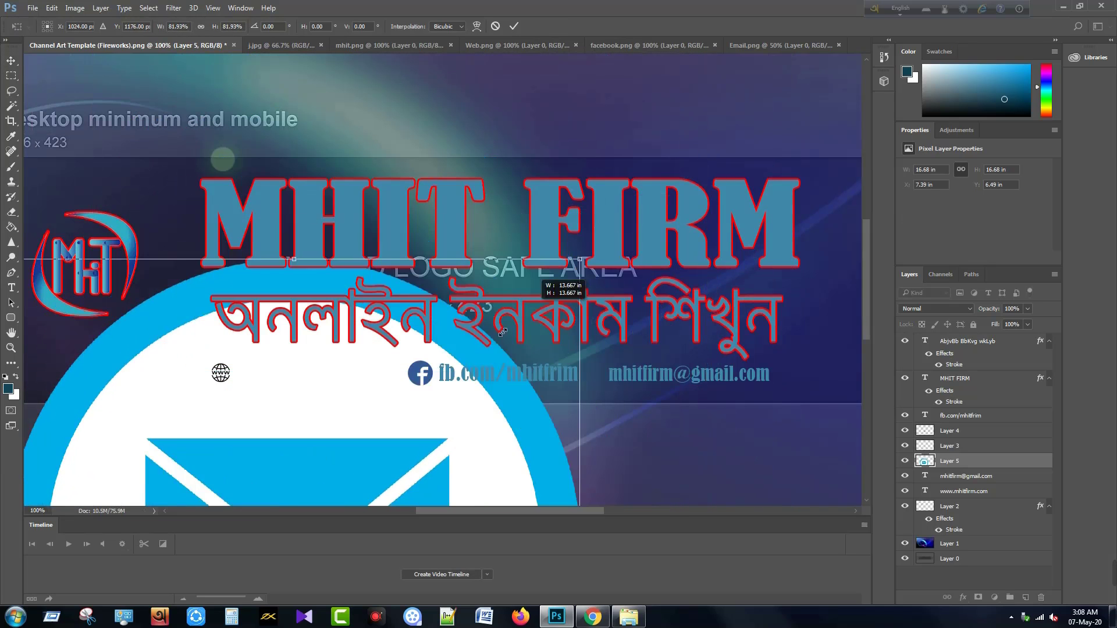
left_click_drag(706, 135, 558, 213)
left_click_drag(454, 272, 627, 132)
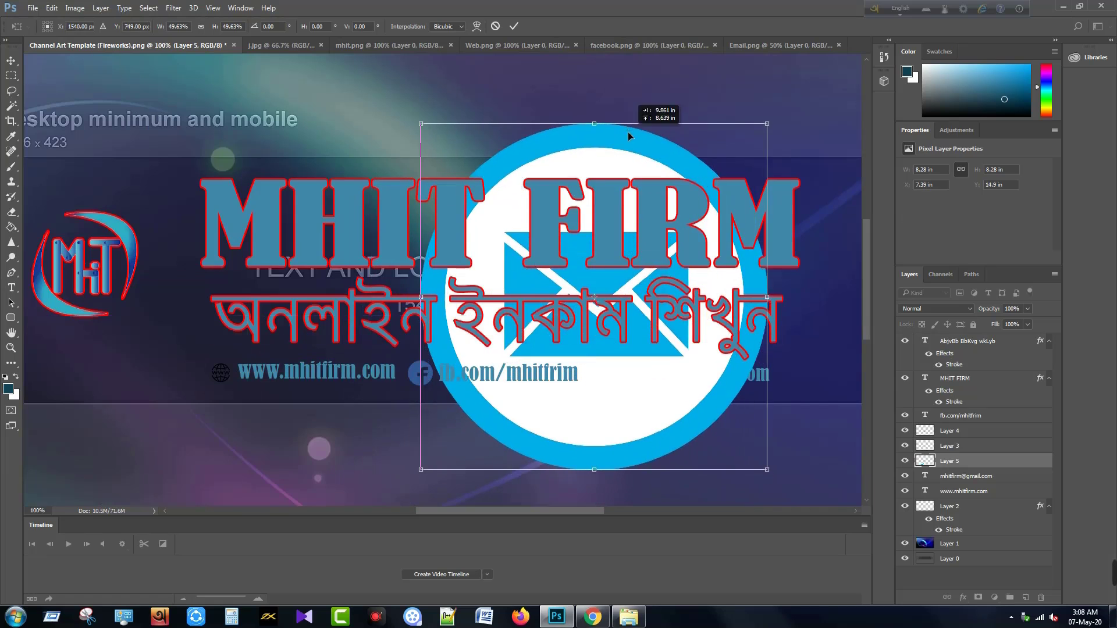
mouse_move(767, 124)
left_mouse_down()
mouse_move(453, 440)
mouse_move(610, 365)
left_mouse_up()
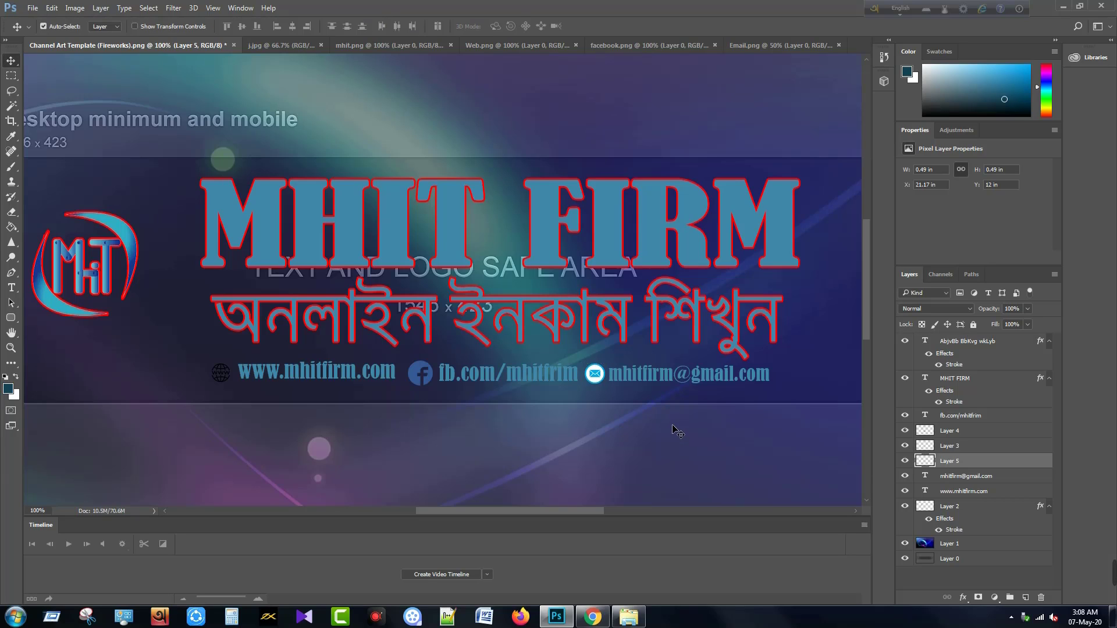
key("ctrl+t")
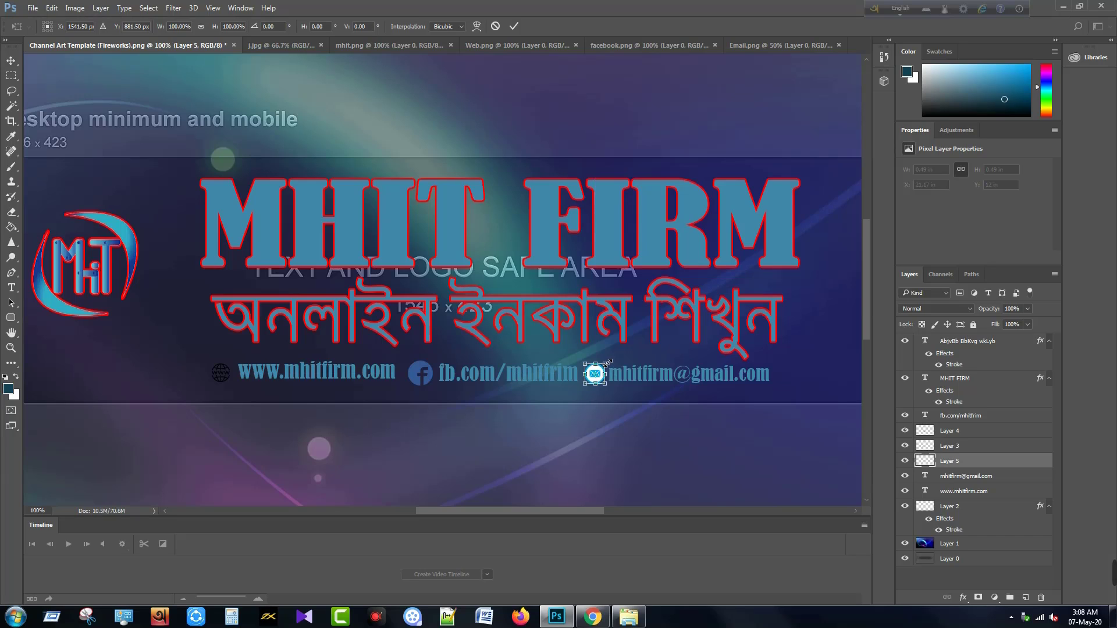
left_click_drag(606, 363, 608, 360)
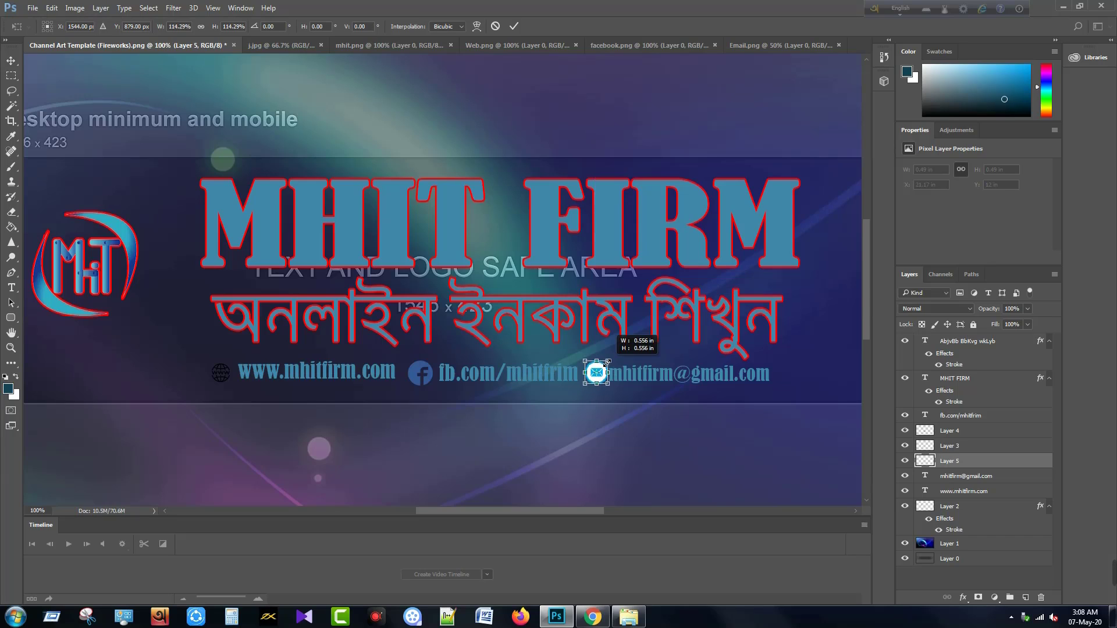
key("Return")
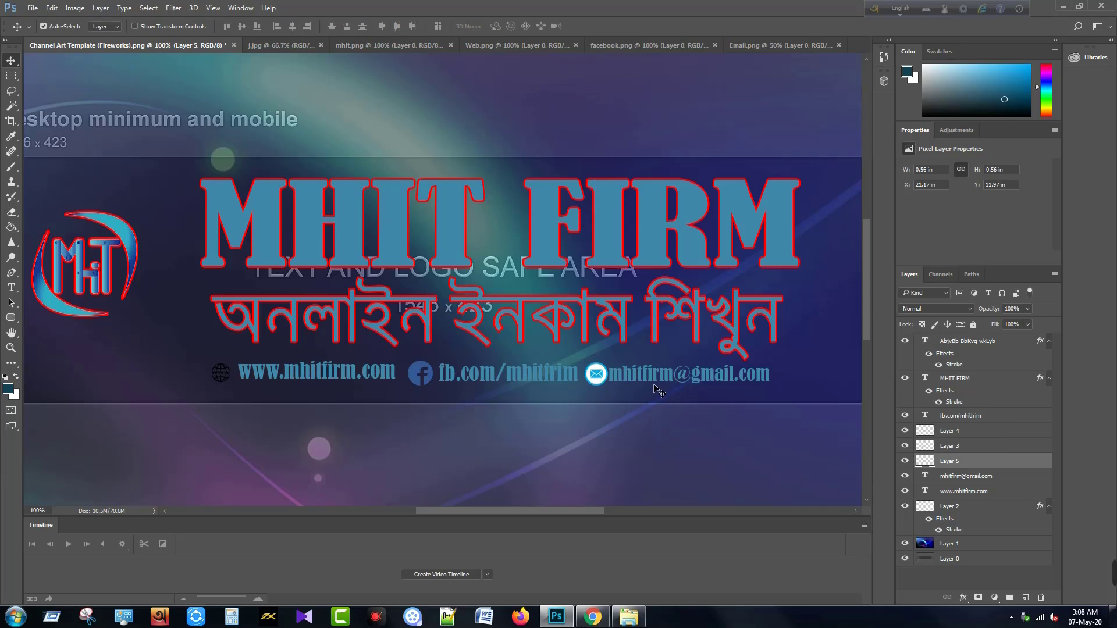
Nudge the e-mail address text and envelope icon right, then zoom out to view the banner
left_click(669, 380)
key("Right")
key("Right")
key("Right")
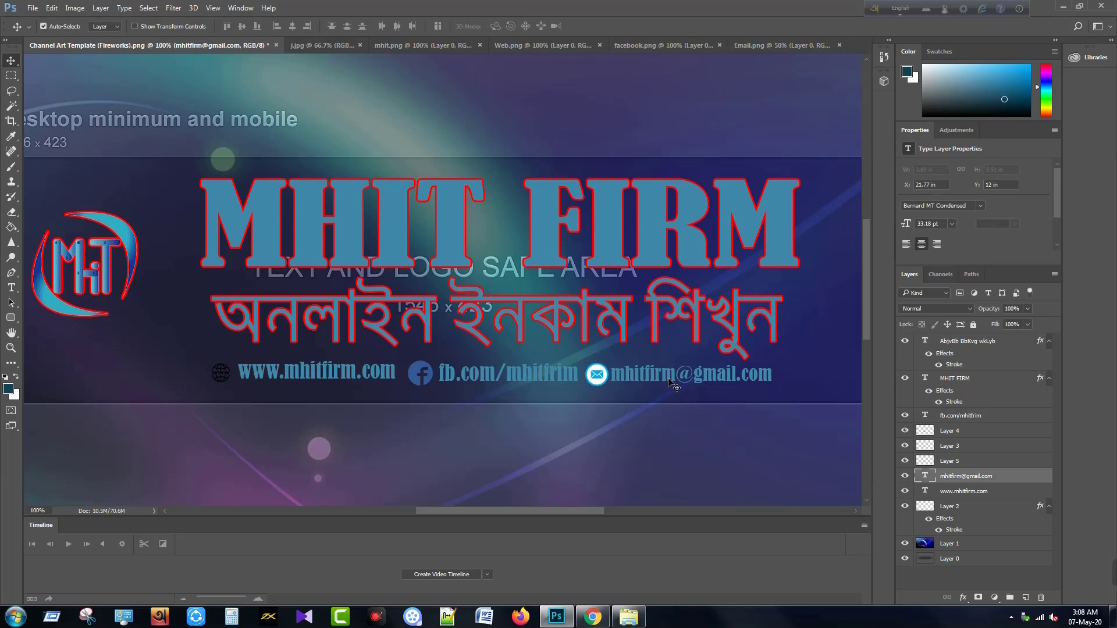
key("Right")
key("Right")
key("Right")
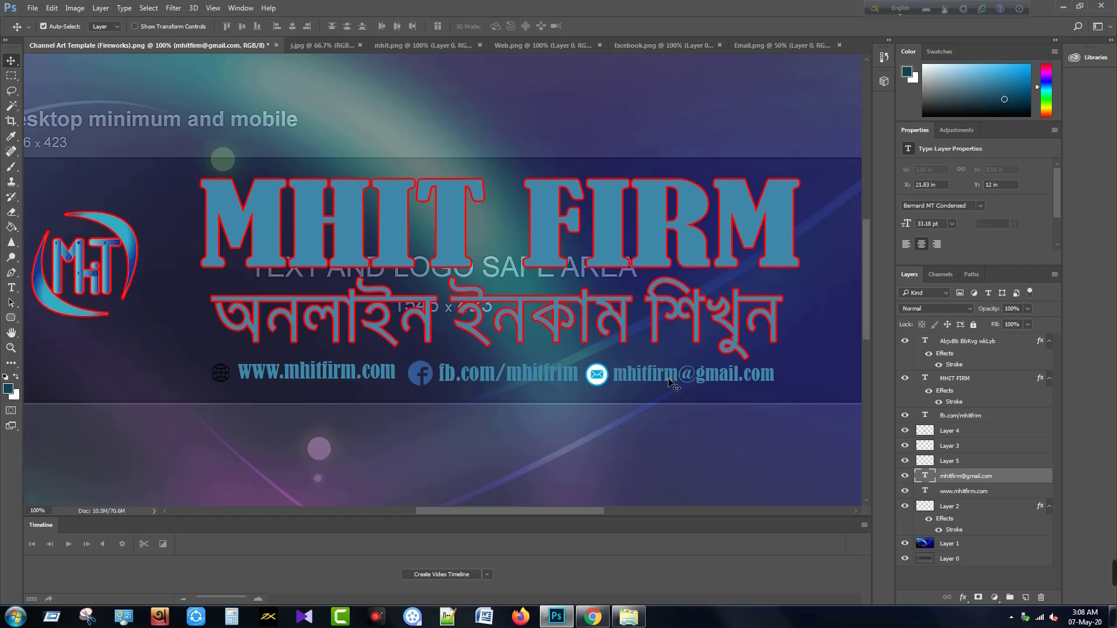
left_click(604, 377)
key("Right")
key("Right")
key("Right")
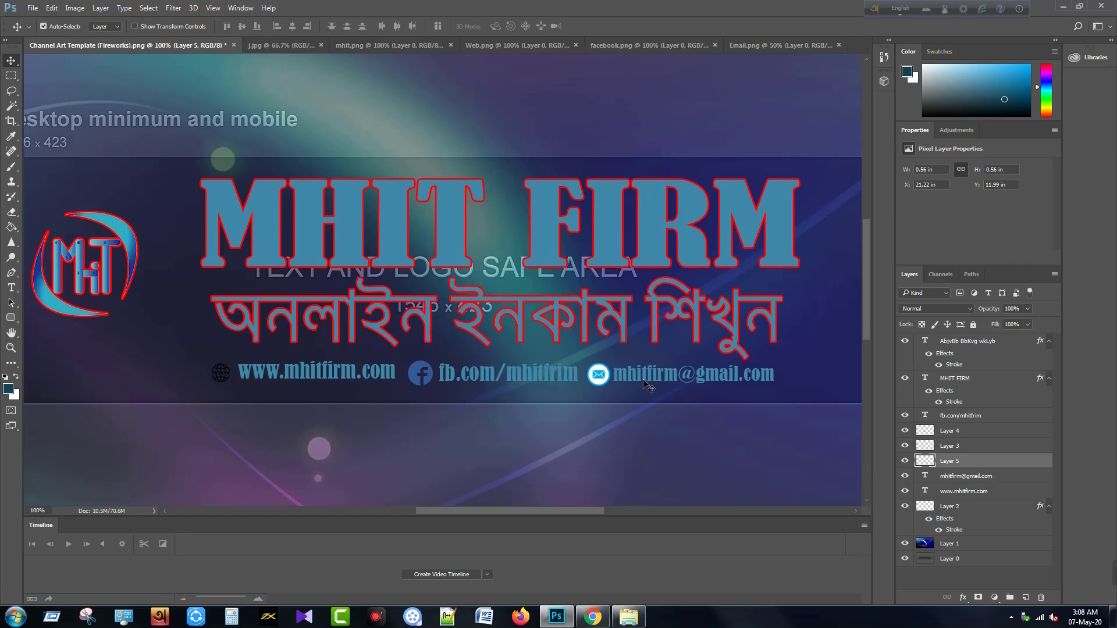
left_click(651, 380)
key("Right")
key("Right")
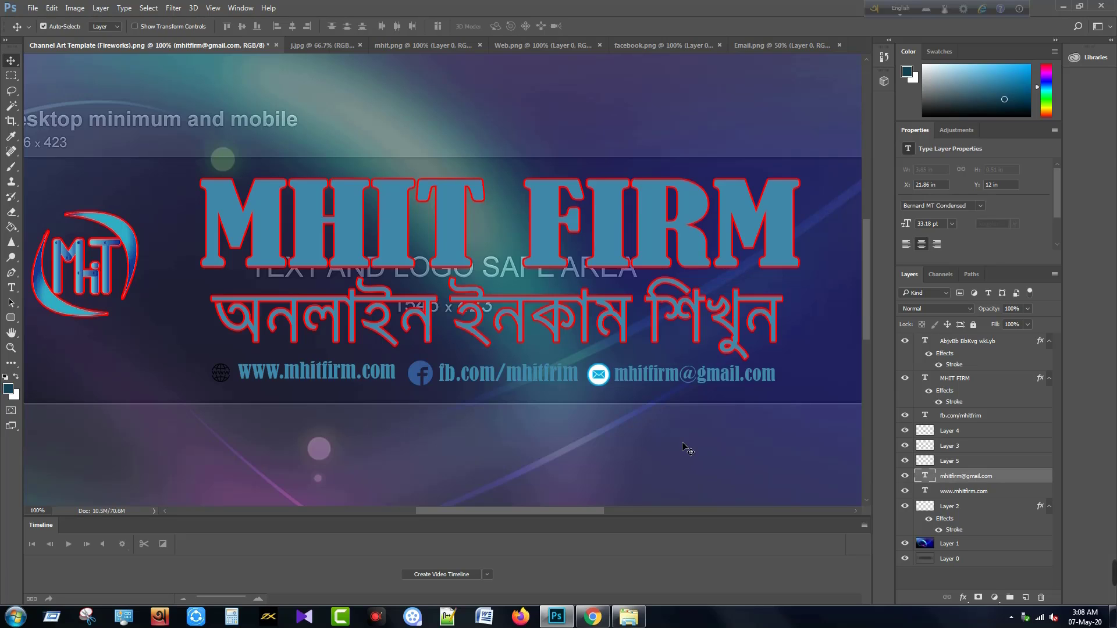
key("ctrl")
key("ctrl+minus")
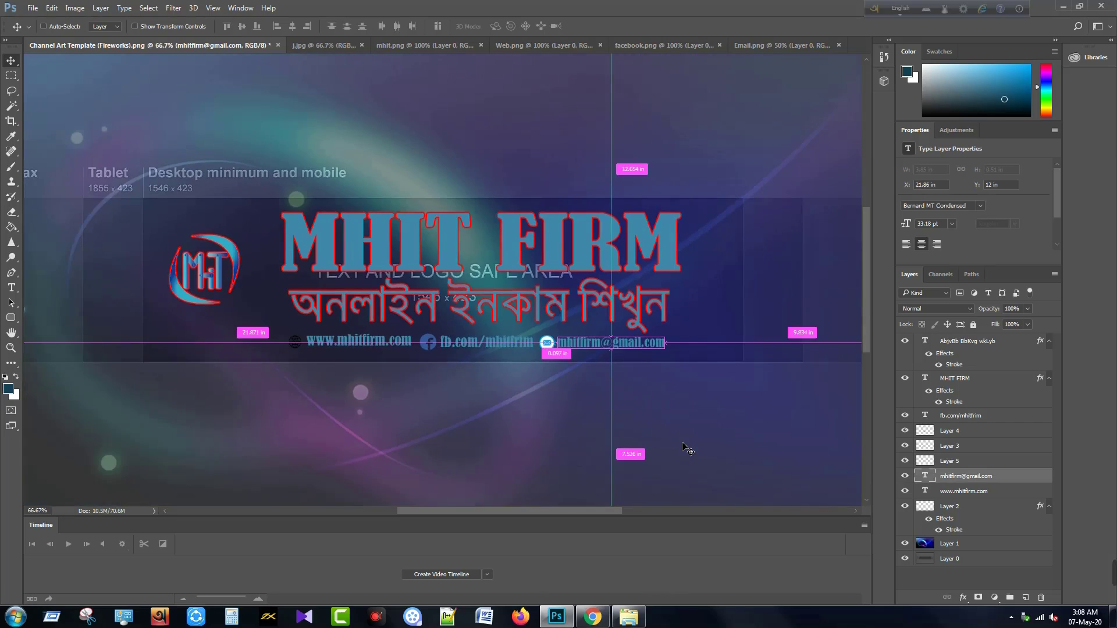
key("ctrl+minus")
key("ctrl+minus")
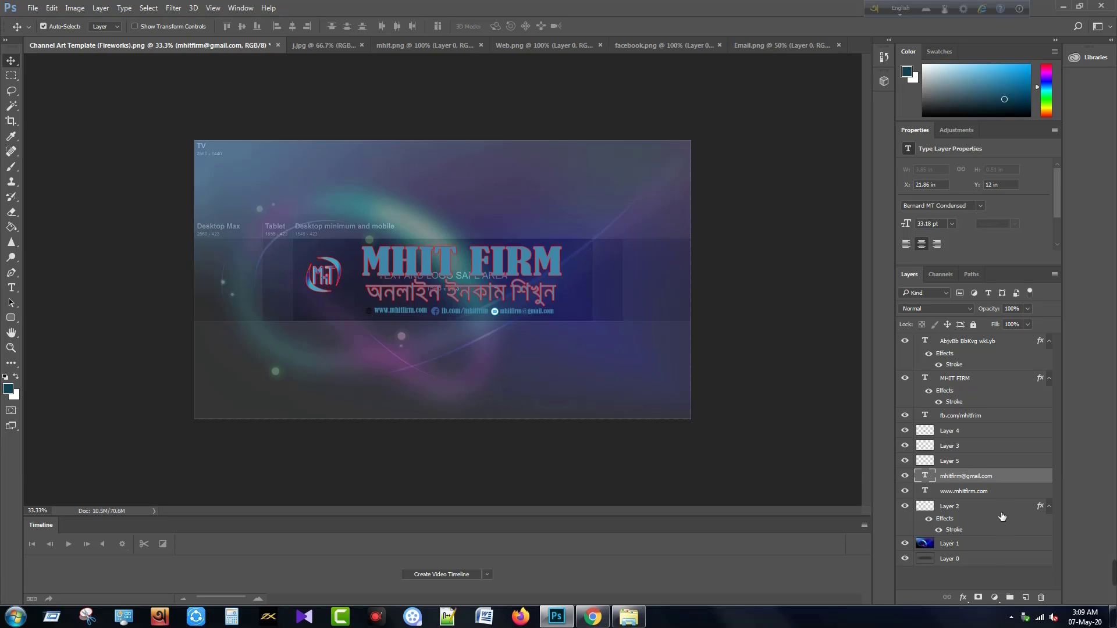
left_click(992, 546)
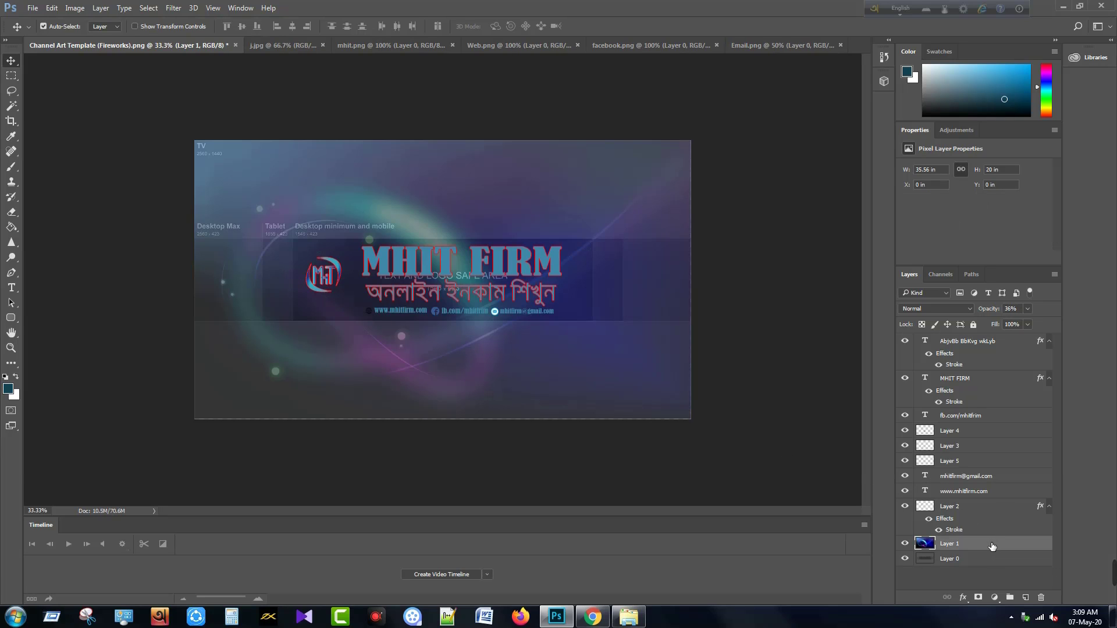
Set background Layer 1's opacity to 49% in Blending Options
right_click(992, 546)
left_click(909, 64)
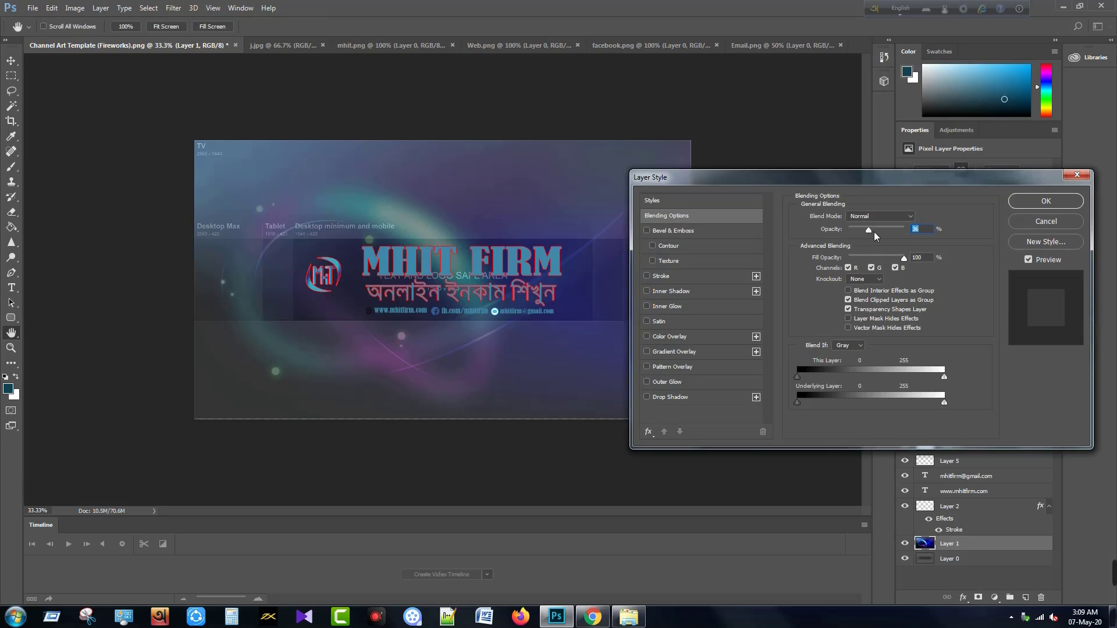
left_click_drag(868, 229, 909, 229)
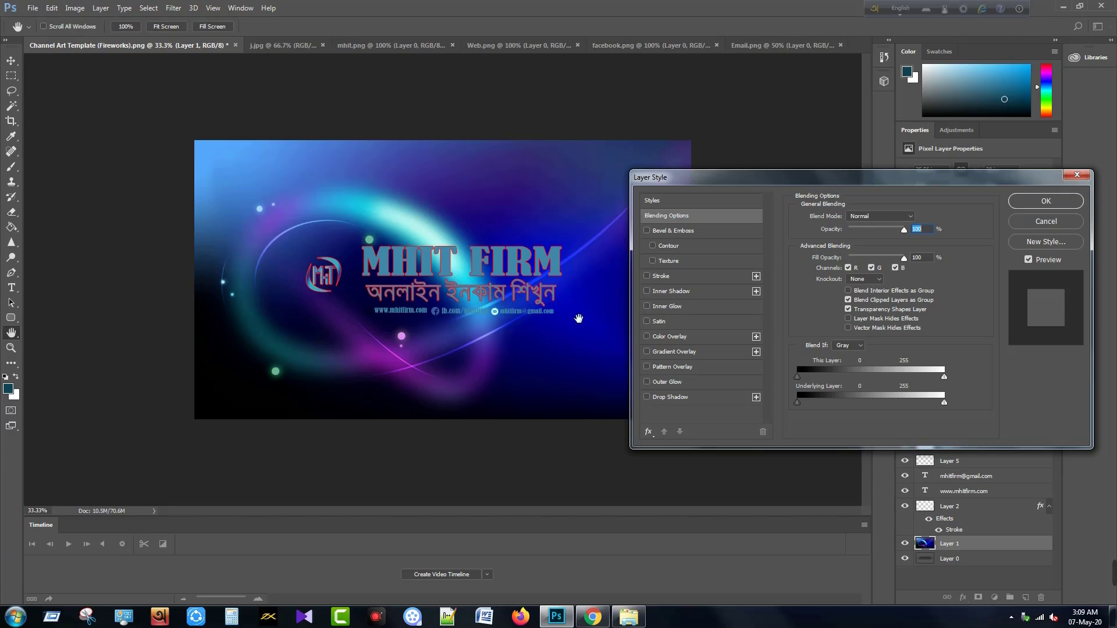
mouse_move(728, 176)
left_mouse_down()
mouse_move(983, 147)
mouse_move(714, 145)
left_mouse_up()
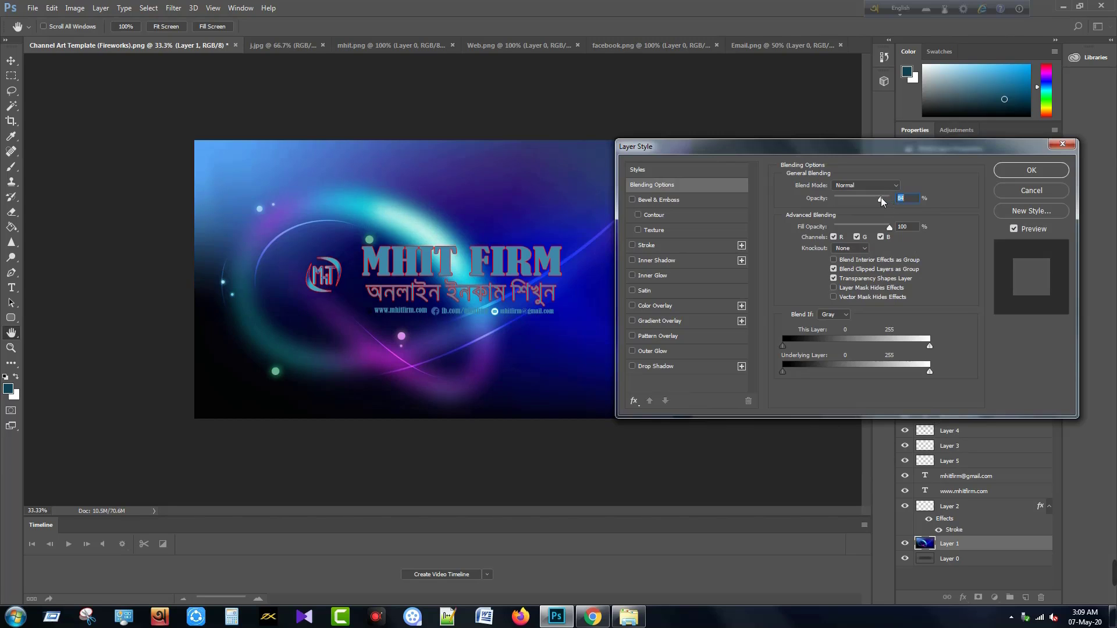
left_click_drag(881, 197, 861, 197)
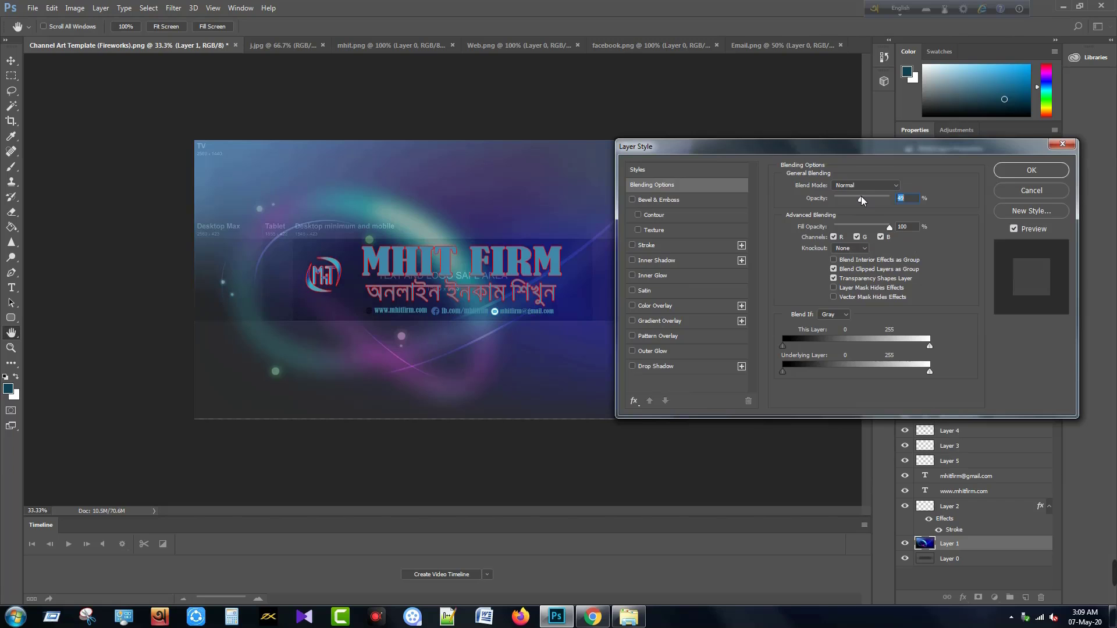
left_click(1018, 172)
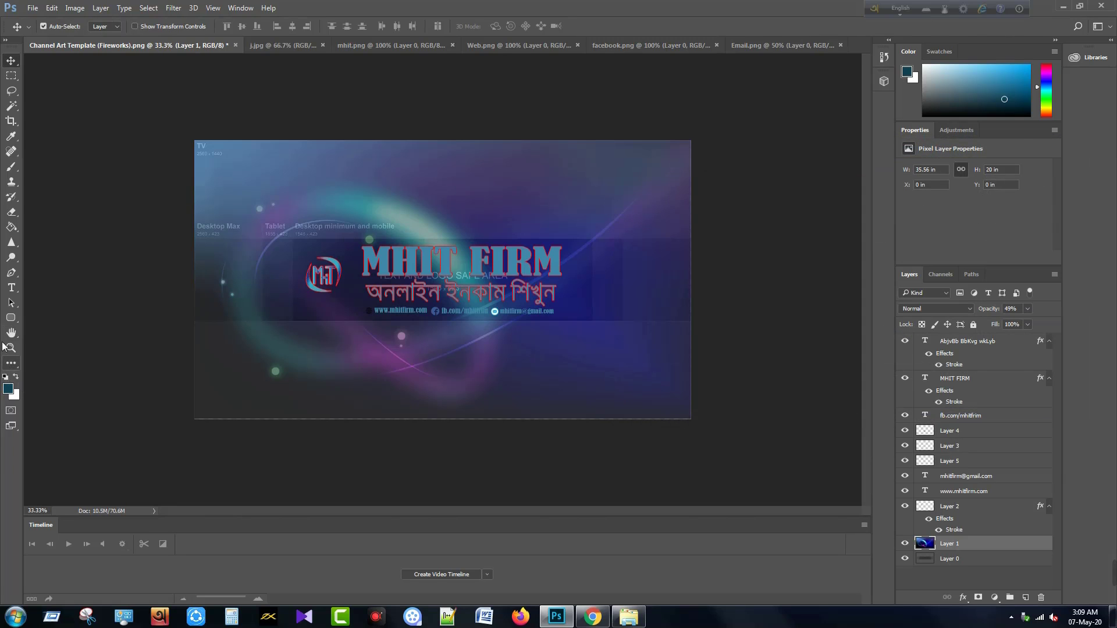
Draw a dark teal 1704 x 420 px rounded rectangle with 10 px corners around the title block
left_click(12, 318)
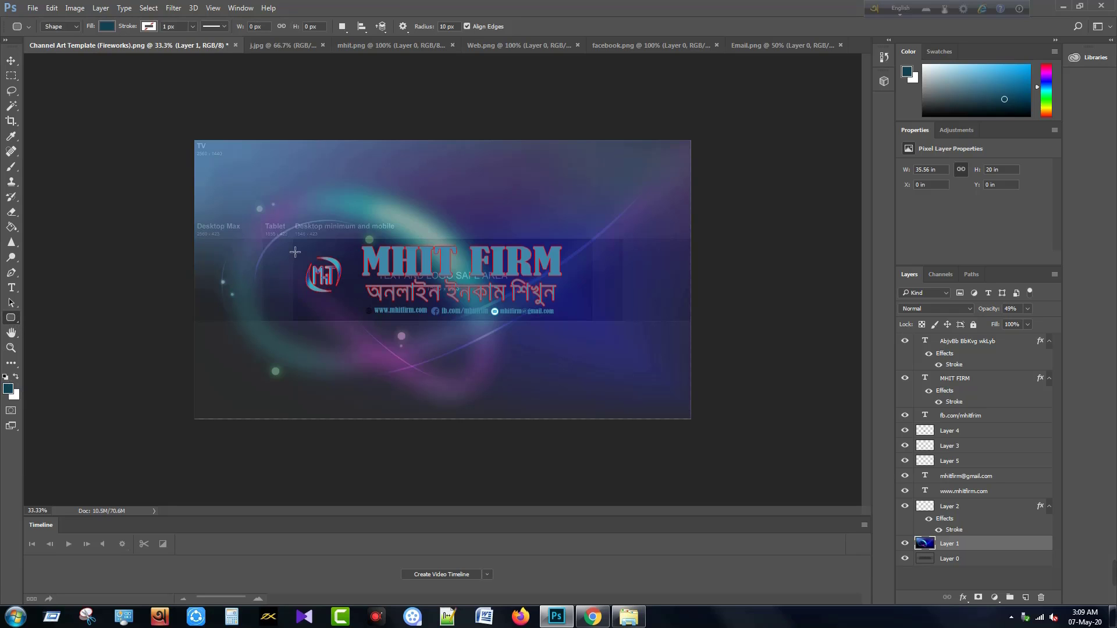
left_click_drag(294, 239, 623, 320)
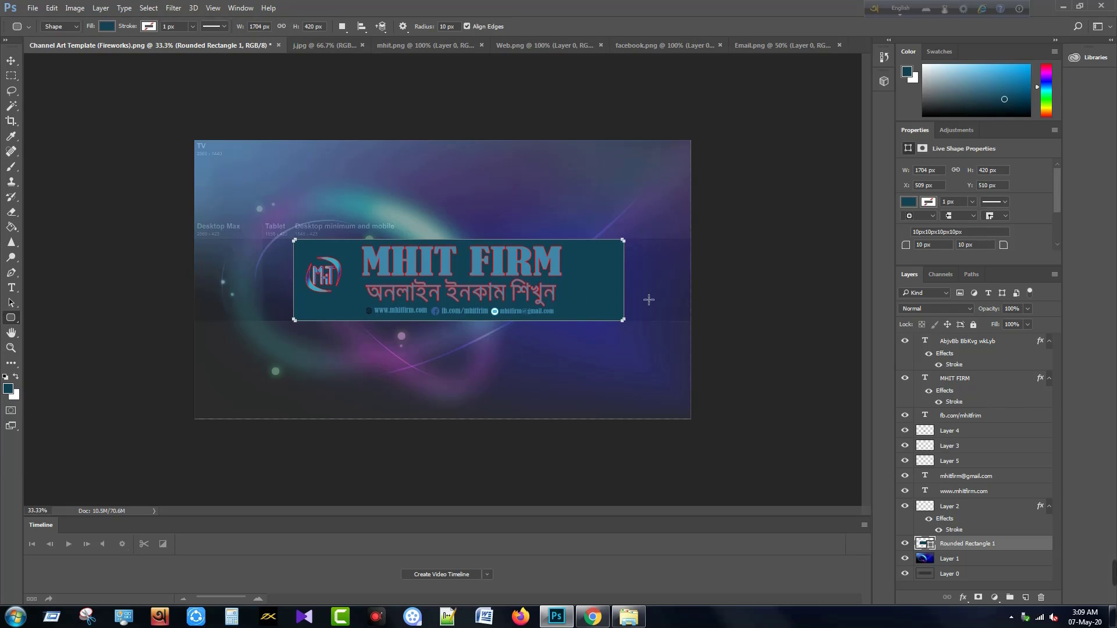
Give Rounded Rectangle 1 a 3 px red Stroke, Bevel & Emboss and Inner Glow, hiding its path outline
right_click(1007, 548)
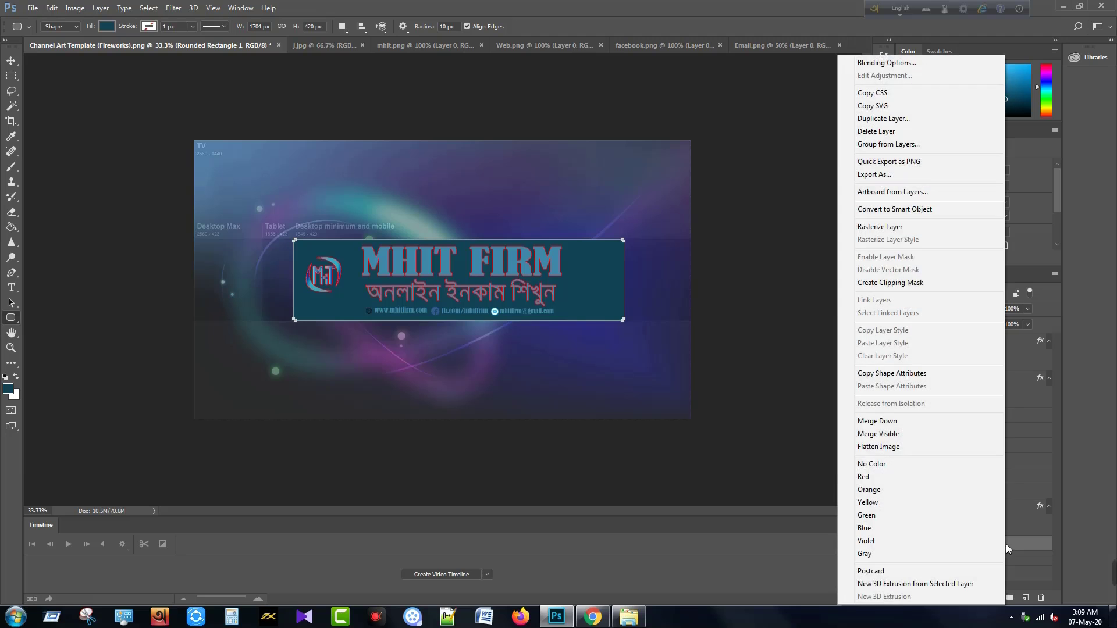
key("Escape")
key("h")
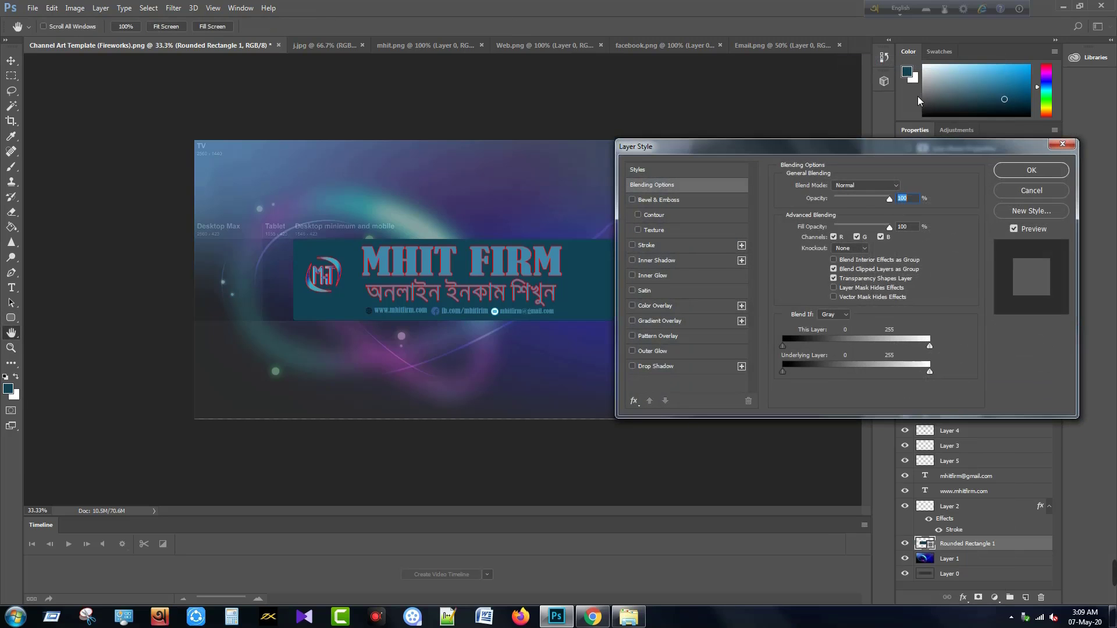
left_click(632, 245)
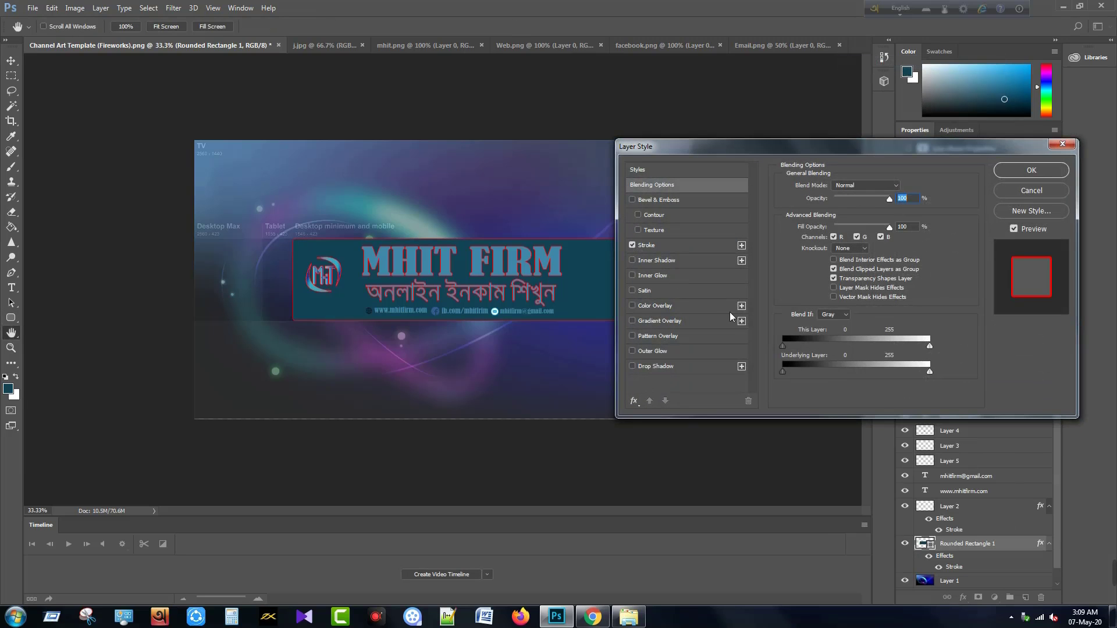
left_click(678, 249)
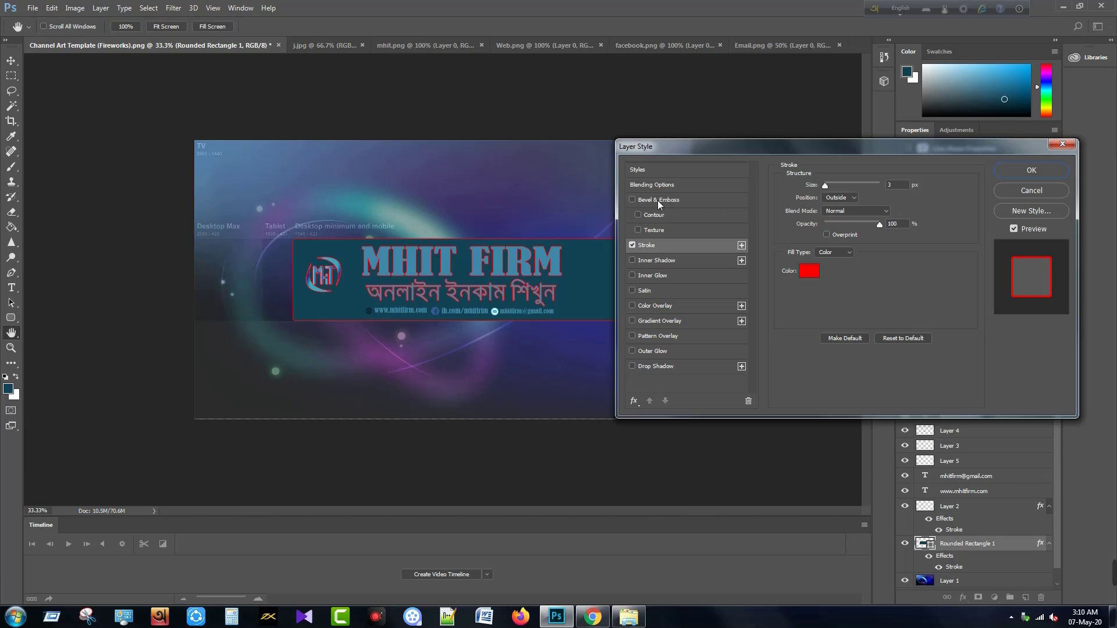
left_click(632, 199)
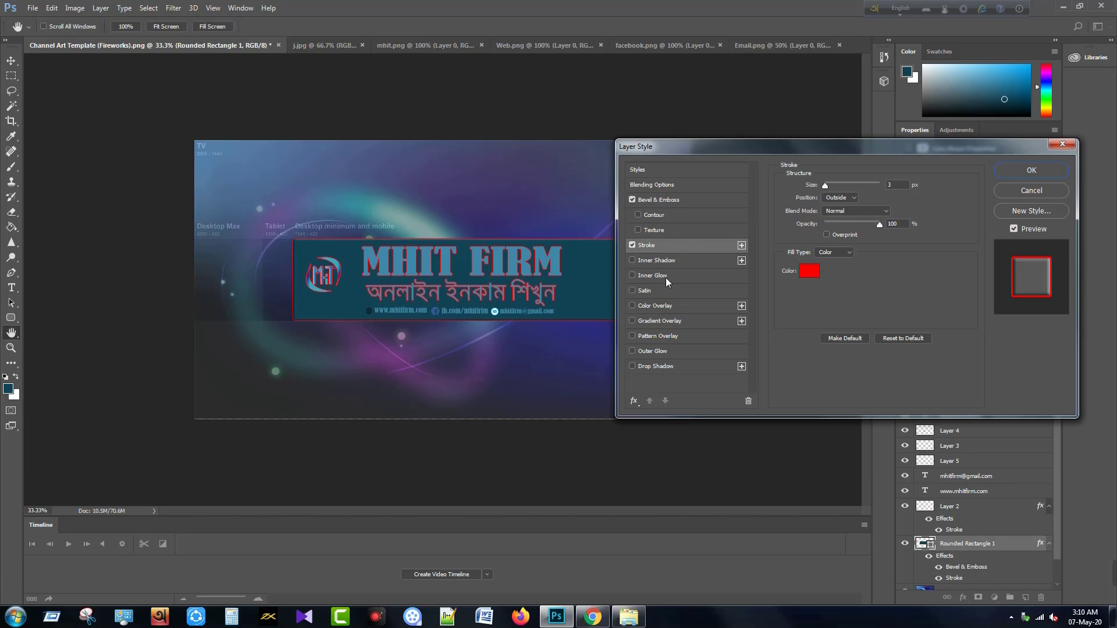
left_click(650, 275)
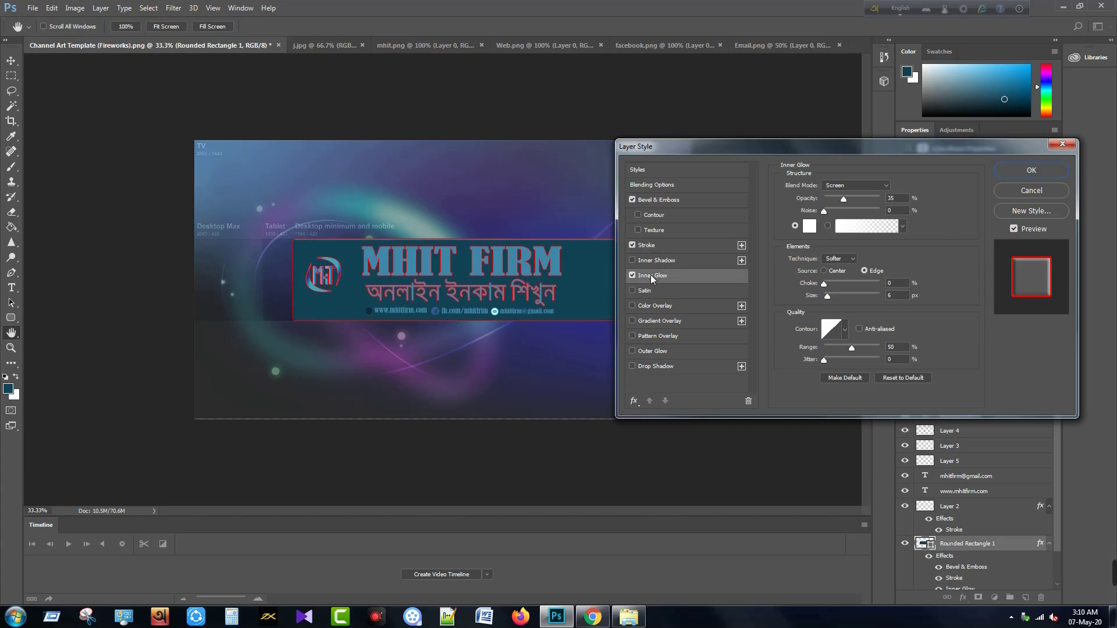
left_click(1020, 172)
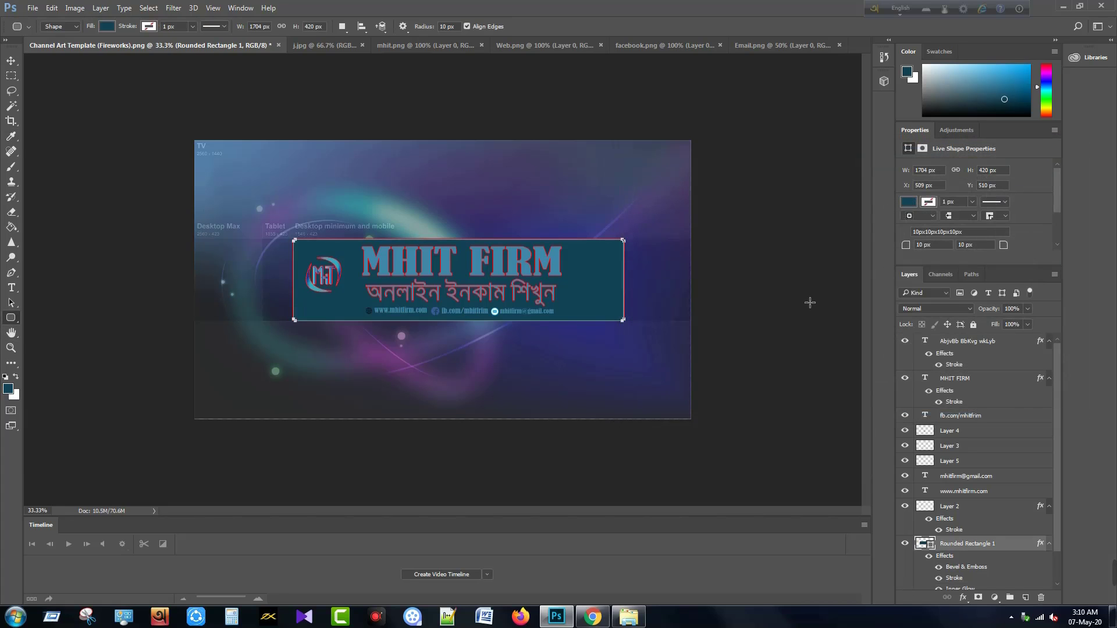
key("Return")
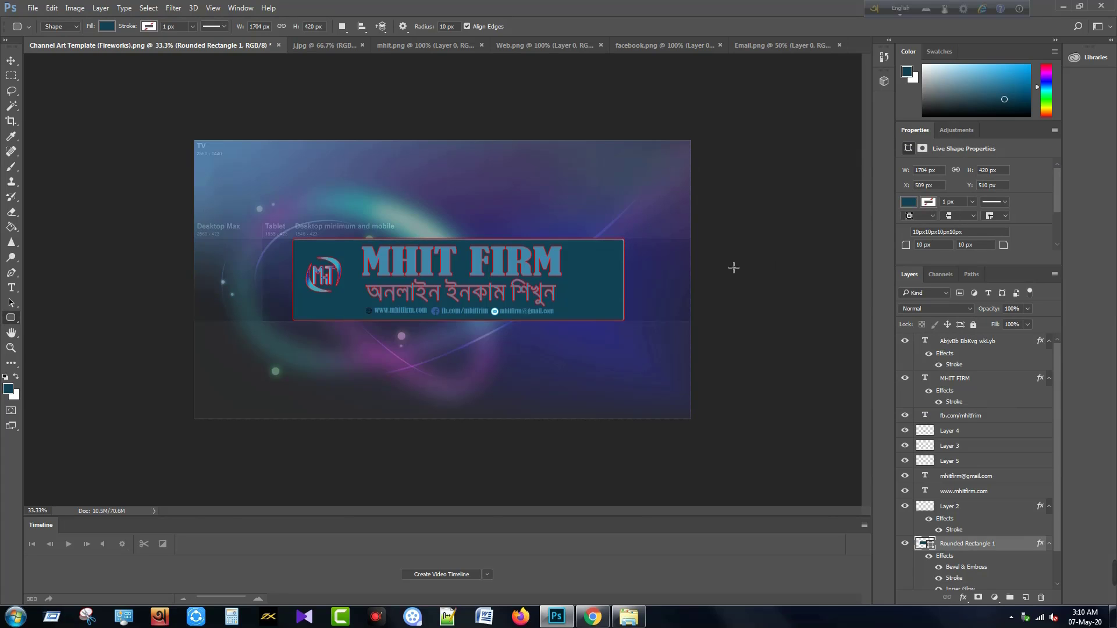
left_click_drag(1057, 392, 1060, 458)
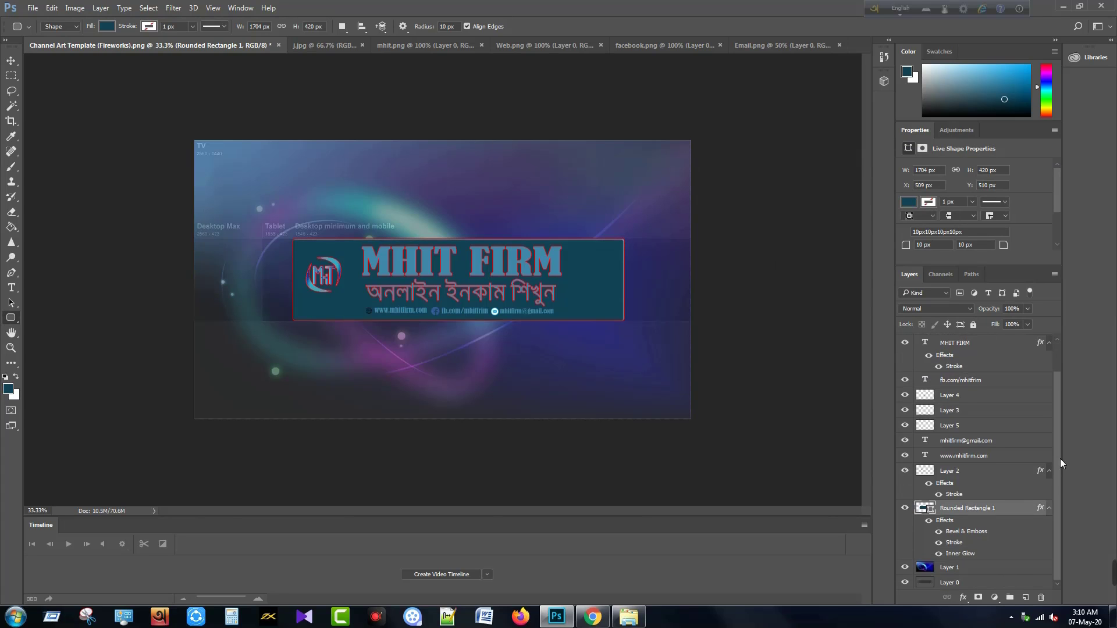
Delete the template guide layer, Layer 0
left_click(968, 584)
right_click(968, 584)
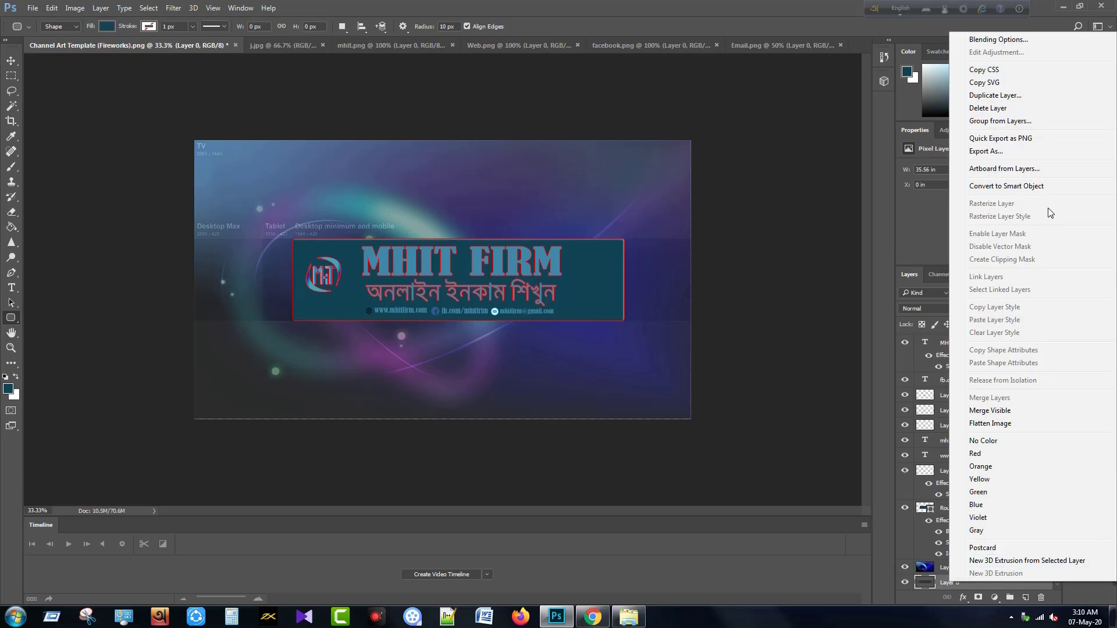
left_click(1009, 108)
left_click(505, 232)
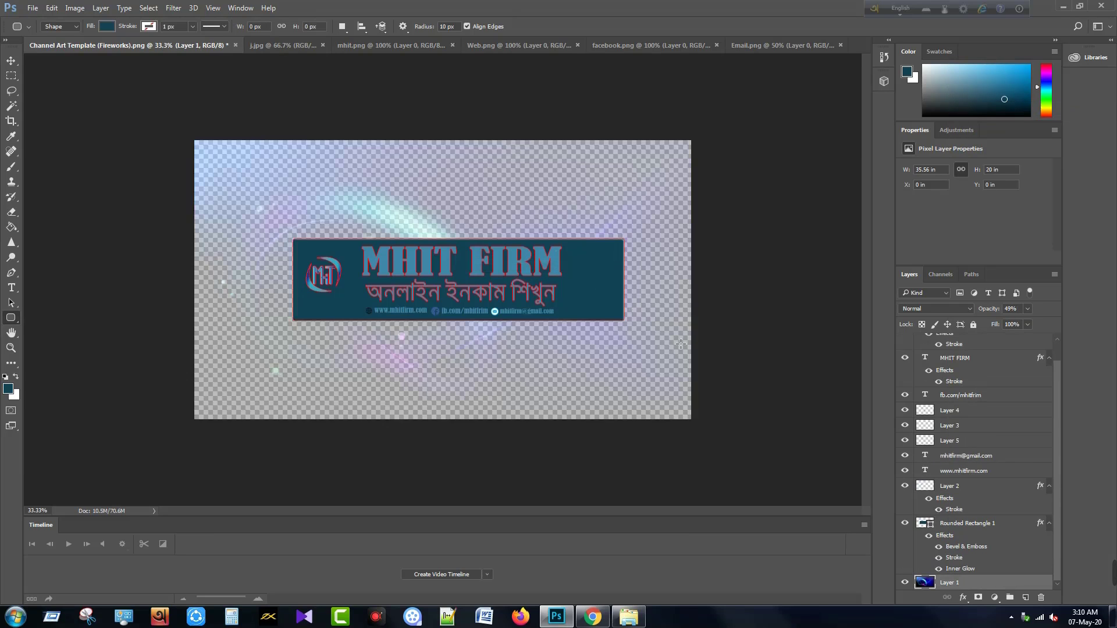
Raise background Layer 1's opacity from 49 to 100% in Blending Options
right_click(1008, 586)
left_click(1023, 41)
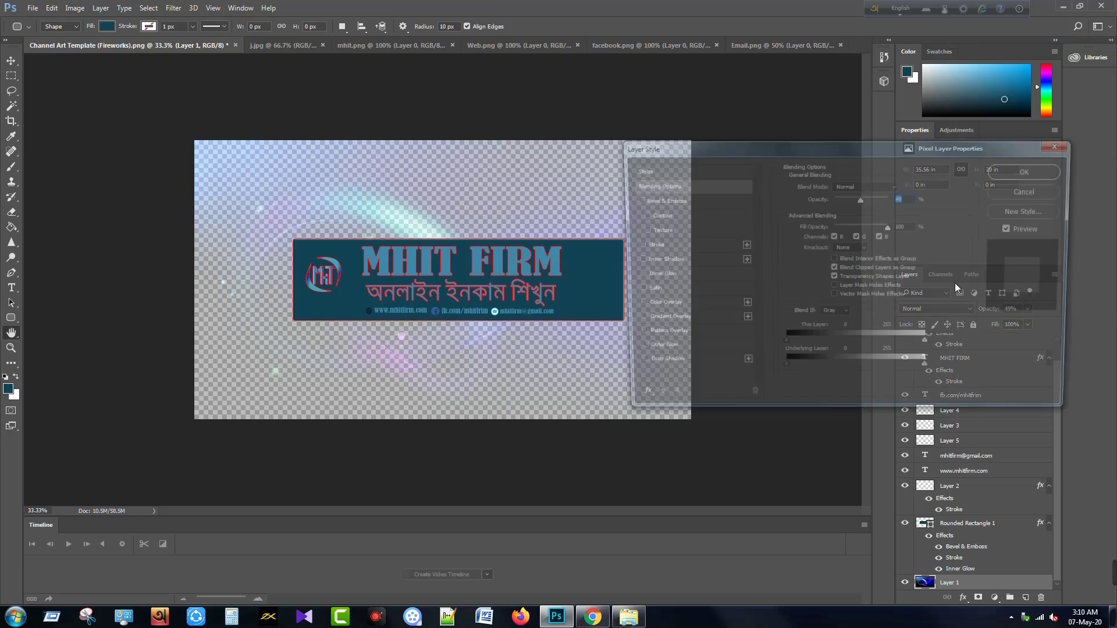
left_click_drag(861, 198, 972, 192)
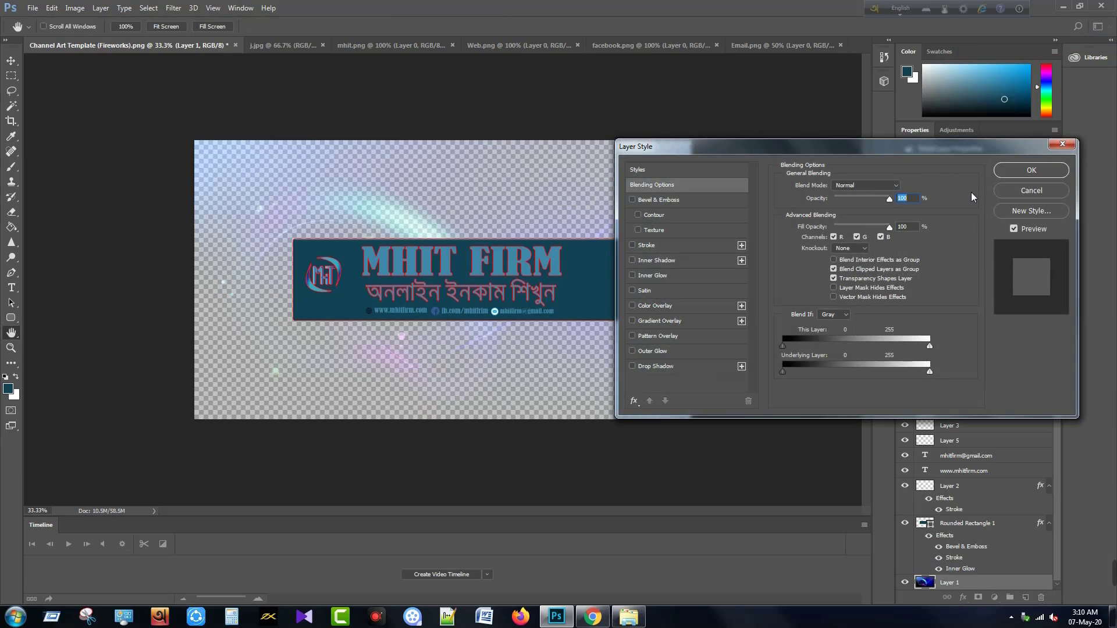
left_click(1030, 171)
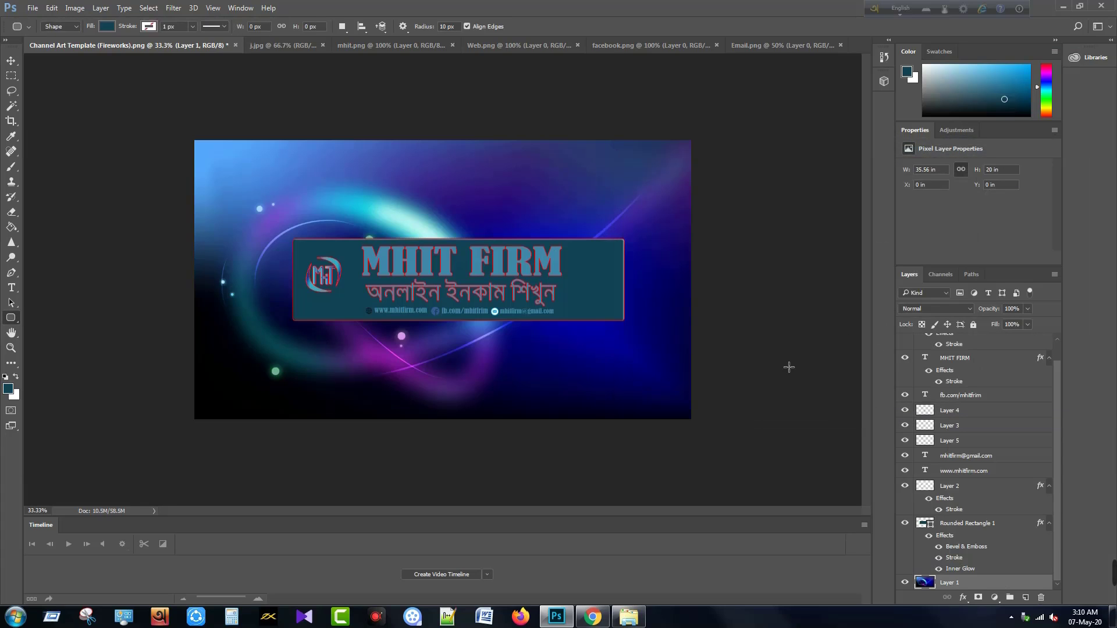
Zoom the canvas to 50% and trial a merge of visible layers, then undo it
key("ctrl+plus")
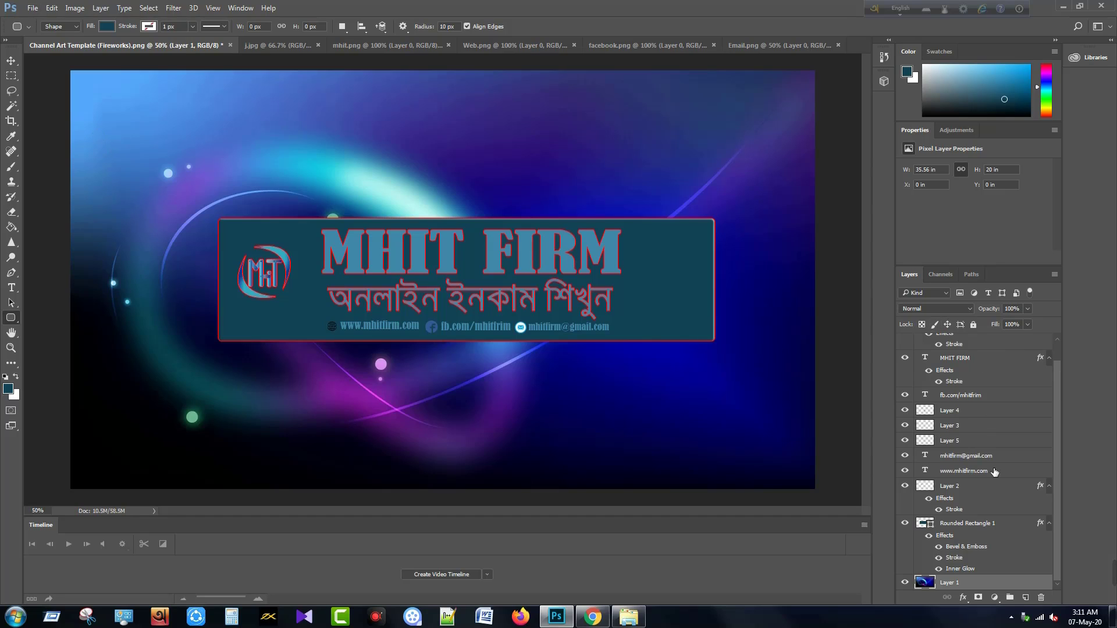
scroll(992, 473, "up", 1)
scroll(962, 431, "down", 1)
key("ctrl+shift+e")
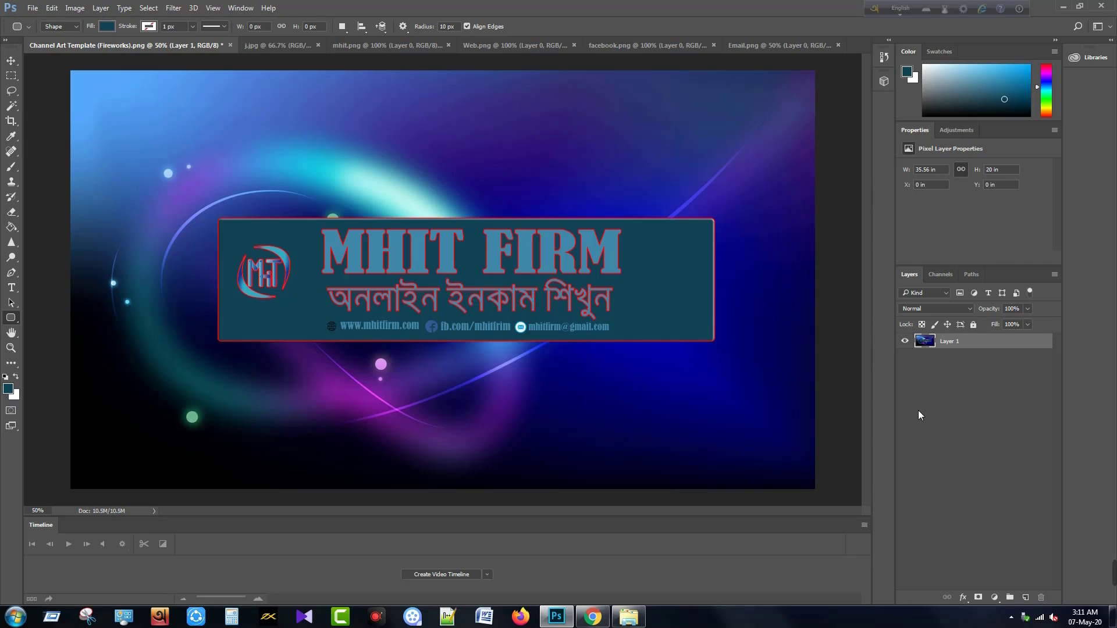
key("ctrl+z")
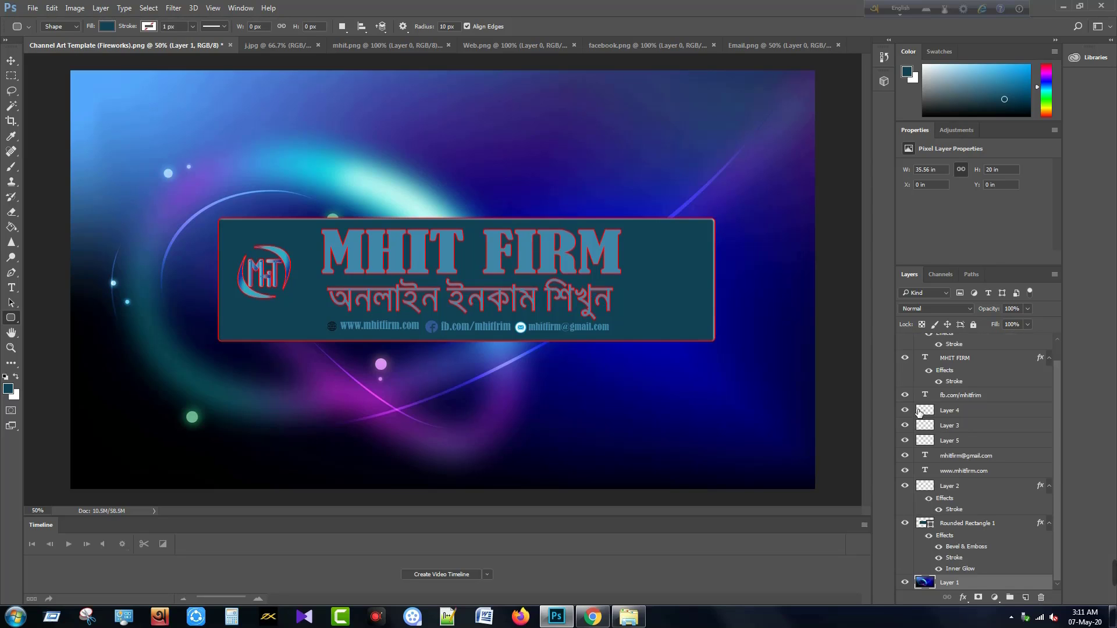
Select Layer 3, Layer 5 and the contact text layers, then merge all layers into one
scroll(994, 413, "up", 1)
scroll(1011, 402, "down", 1)
scroll(1011, 401, "up", 1)
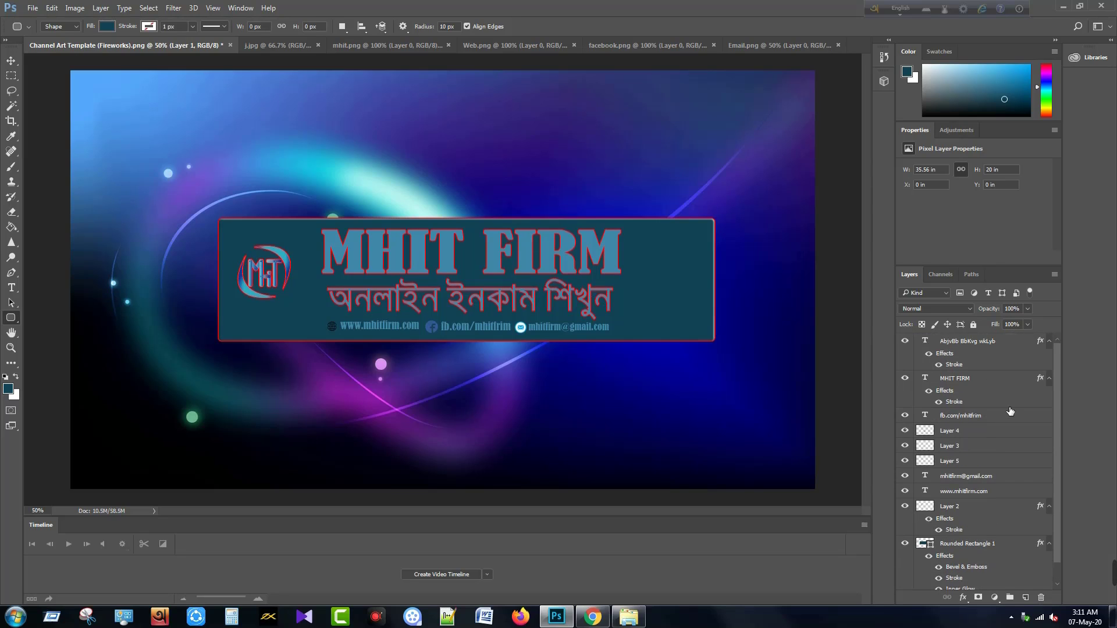
left_click(970, 435)
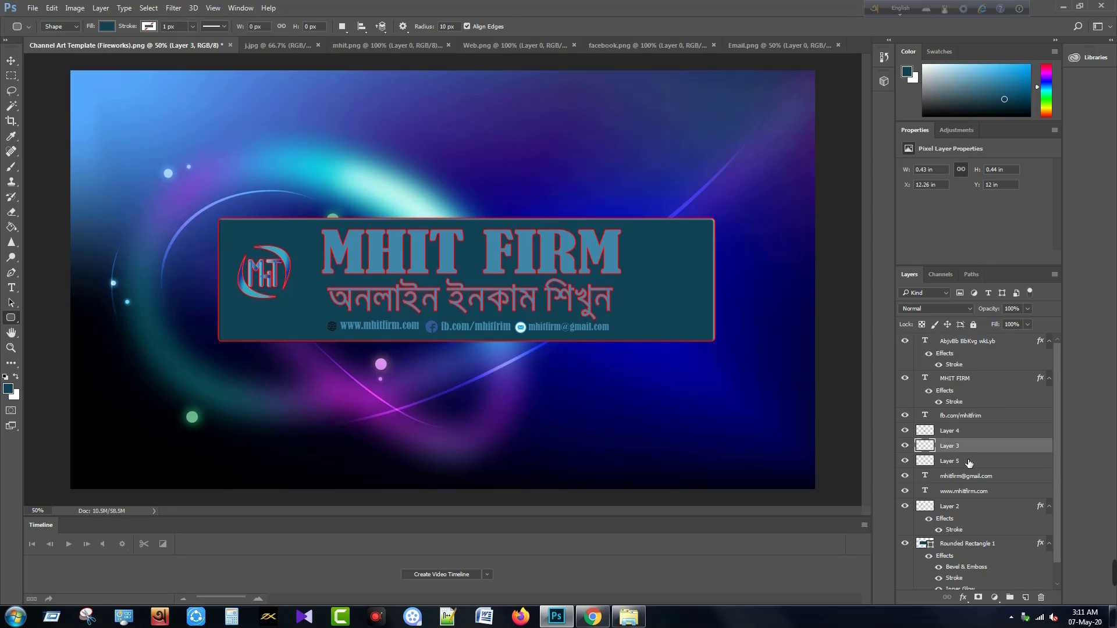
left_click(970, 463)
left_click(955, 480)
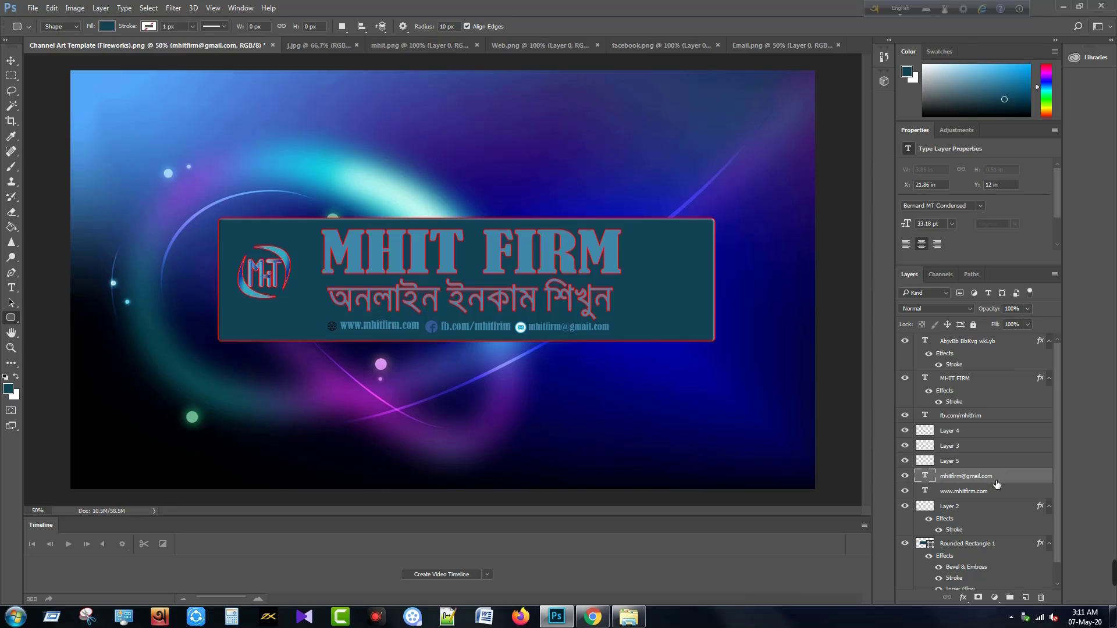
left_click(1005, 495)
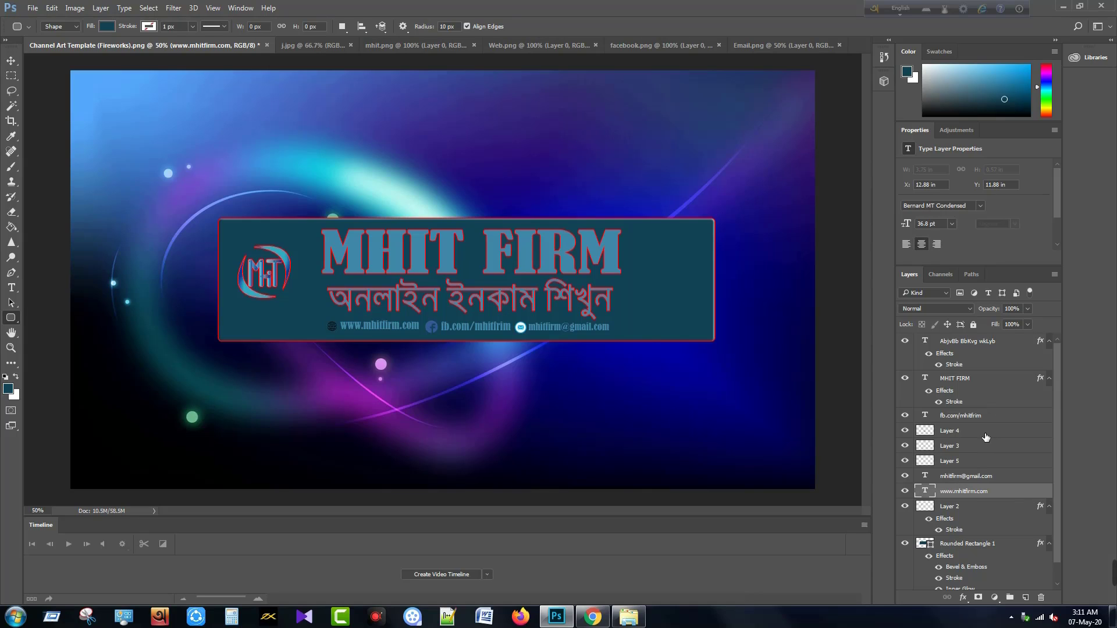
key("ctrl+shift+e")
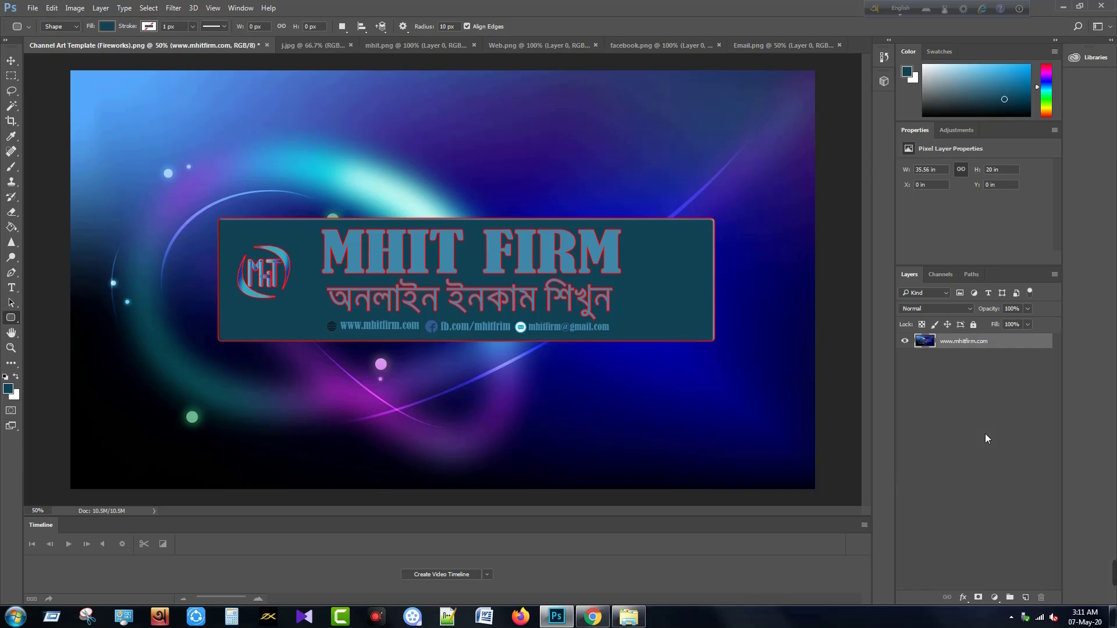
Save the artwork as a PNG named Example on the Desktop, then minimize Photoshop
left_click(32, 8)
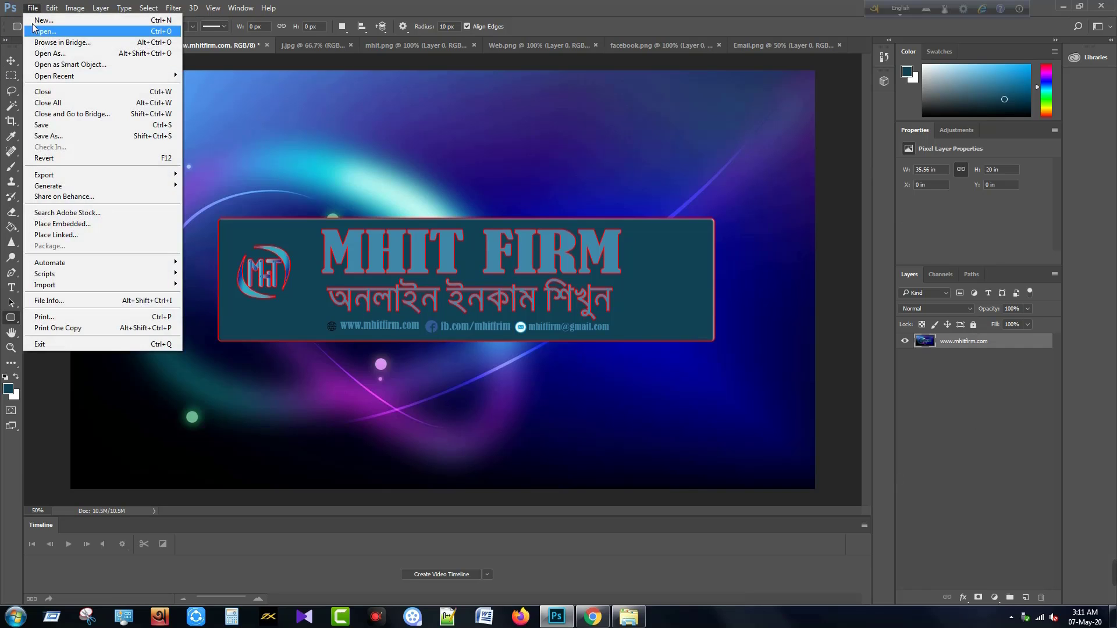
left_click(69, 137)
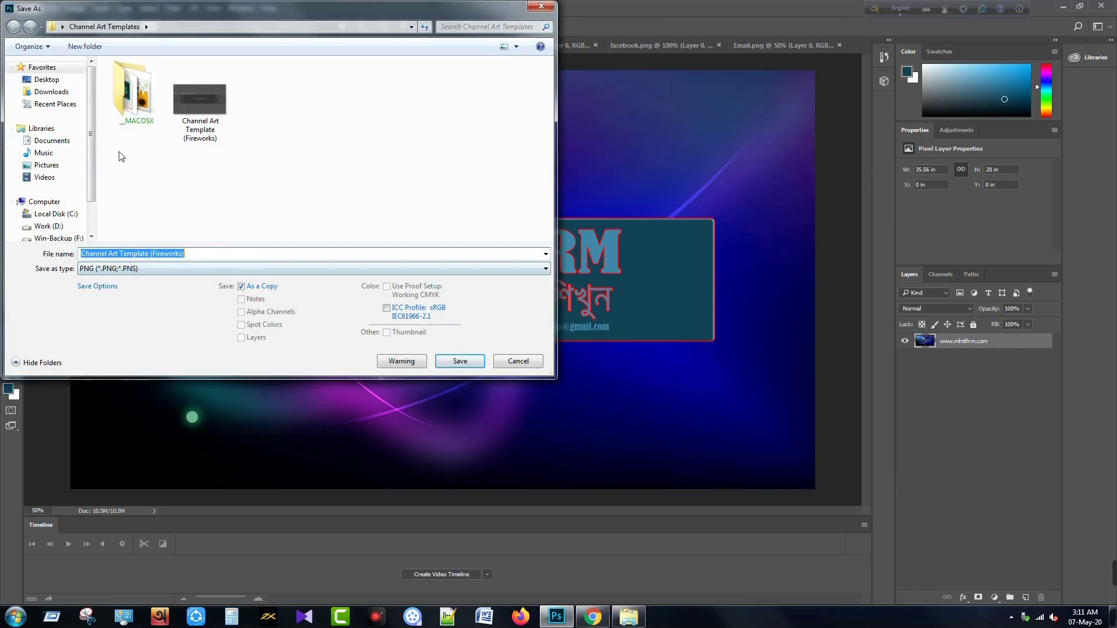
left_click(46, 80)
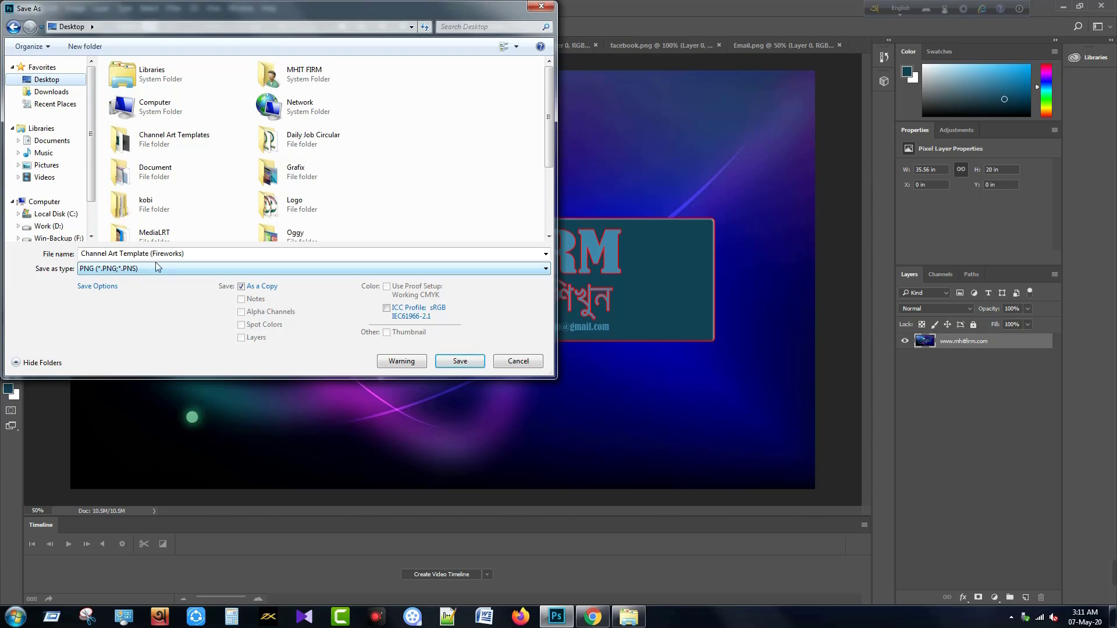
left_click(206, 253)
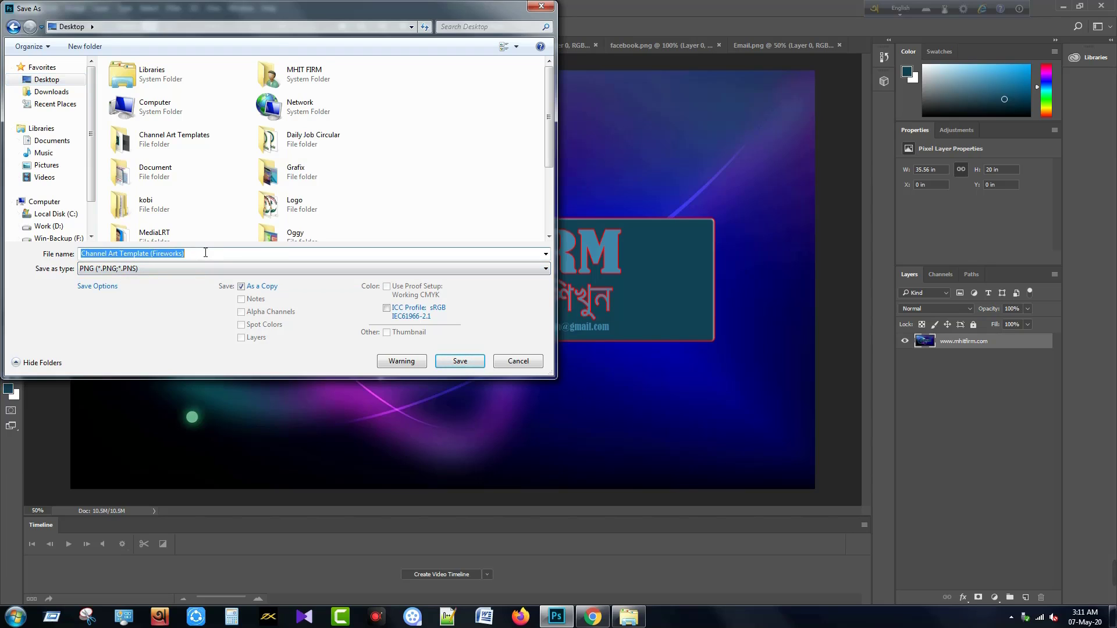
type("Ex")
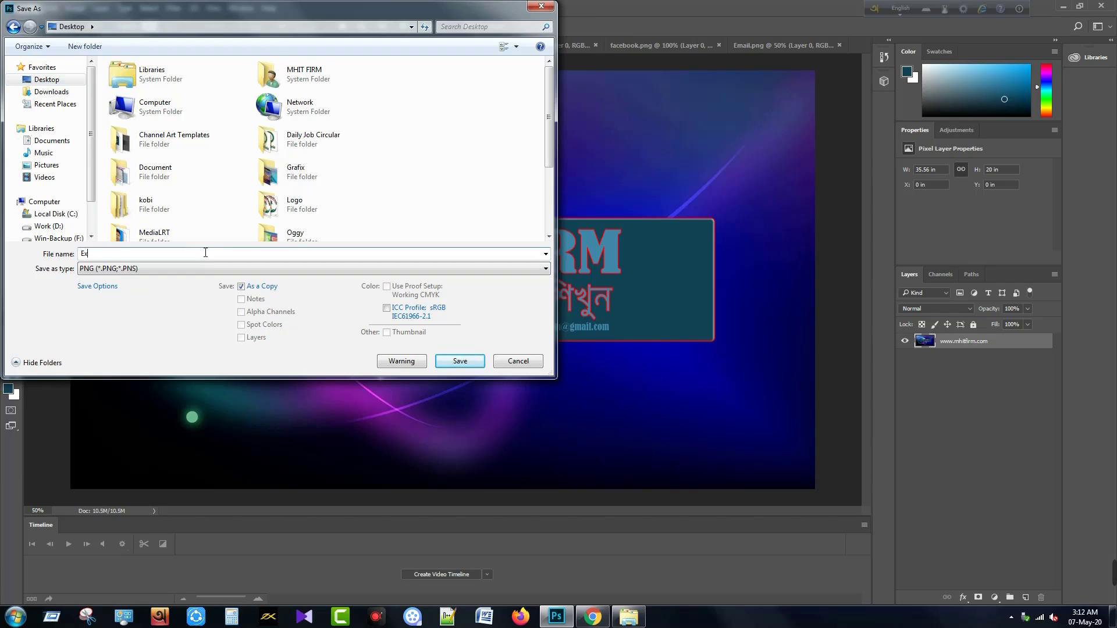
type("ample")
left_click(459, 362)
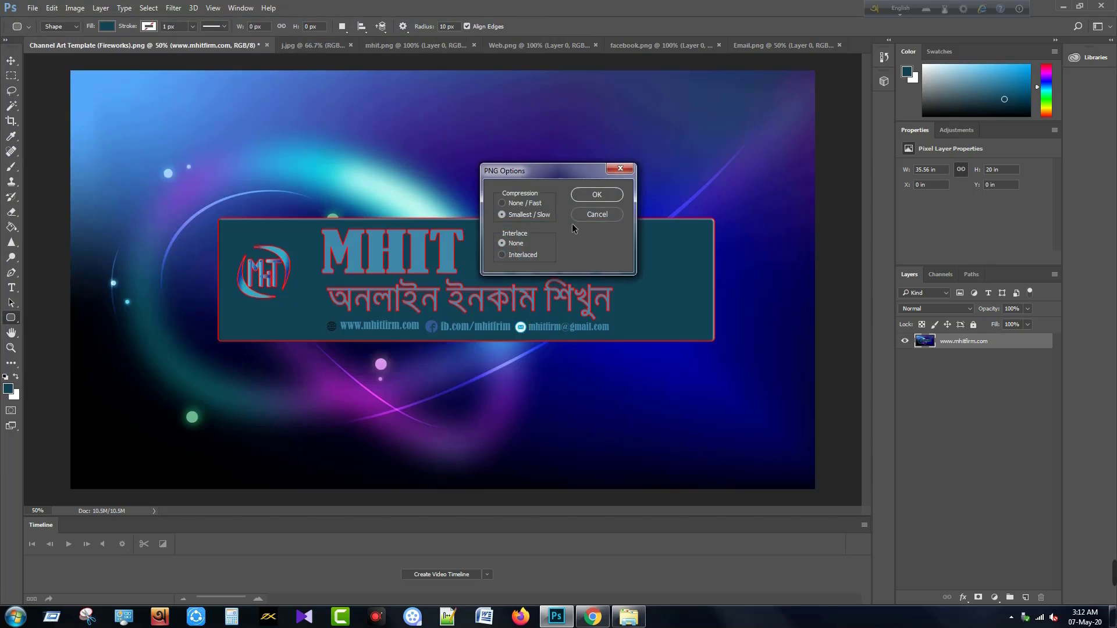
left_click(590, 194)
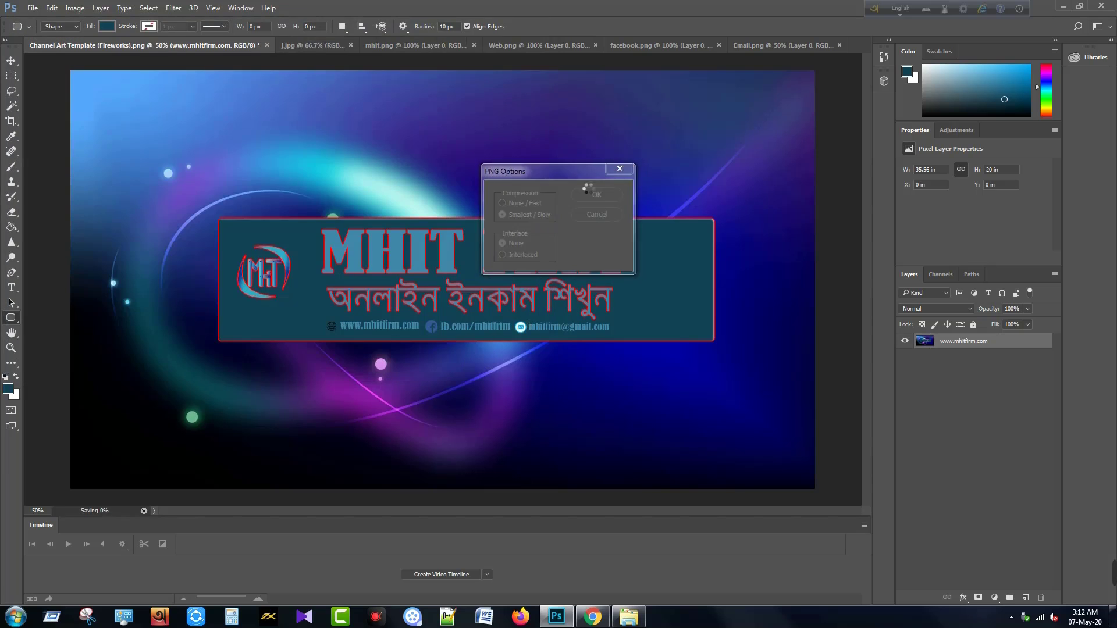
left_click(1061, 7)
left_click(738, 47)
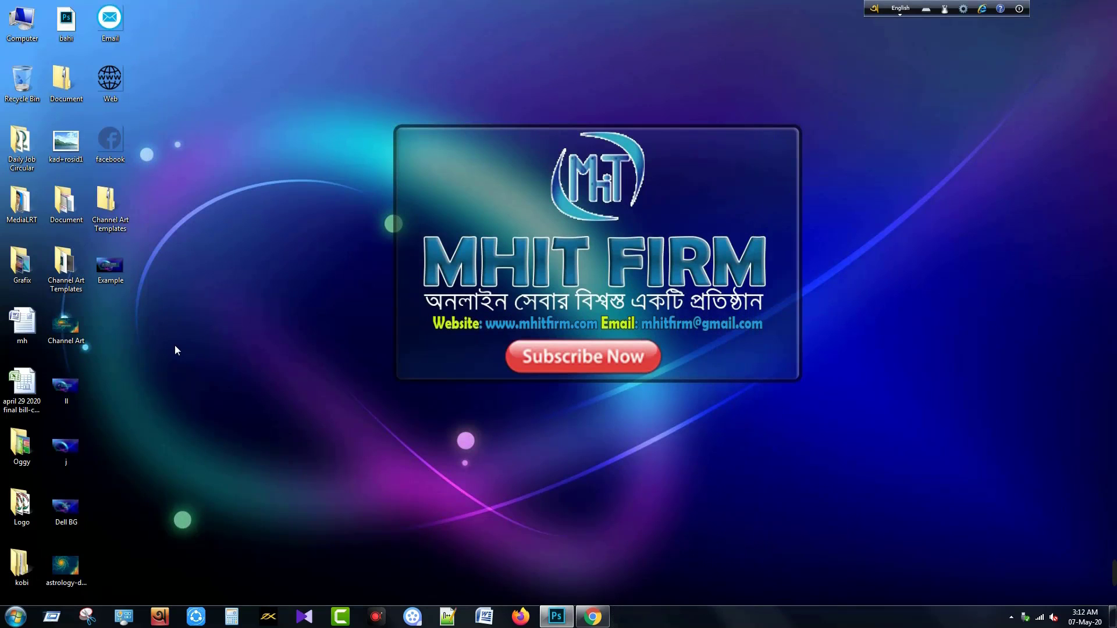
Open the Example image from the desktop in Windows Photo Viewer
double_click(110, 266)
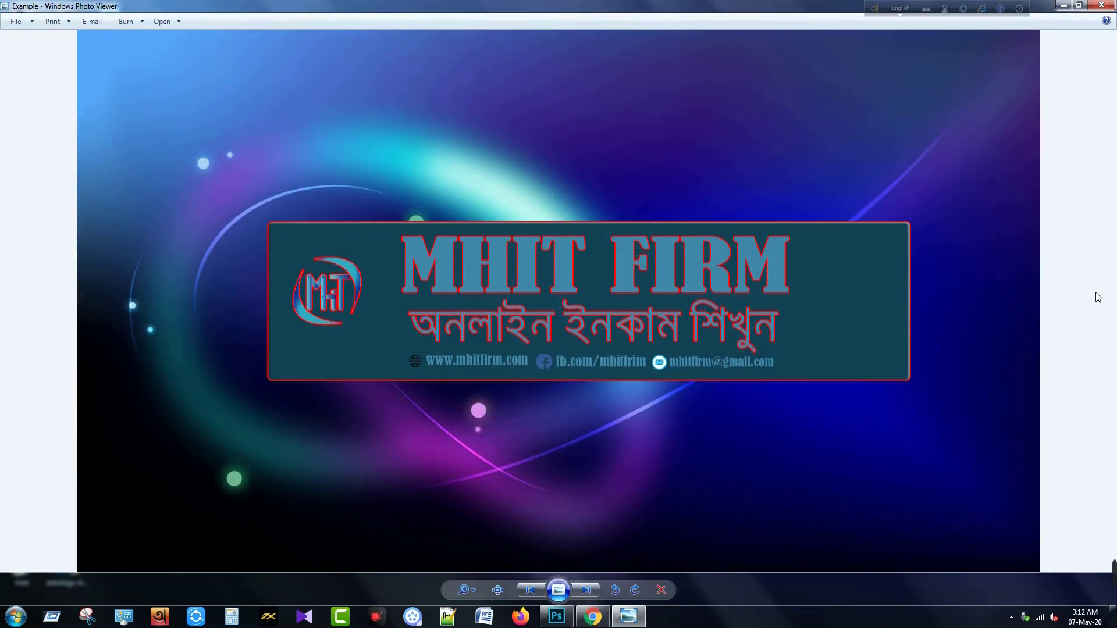